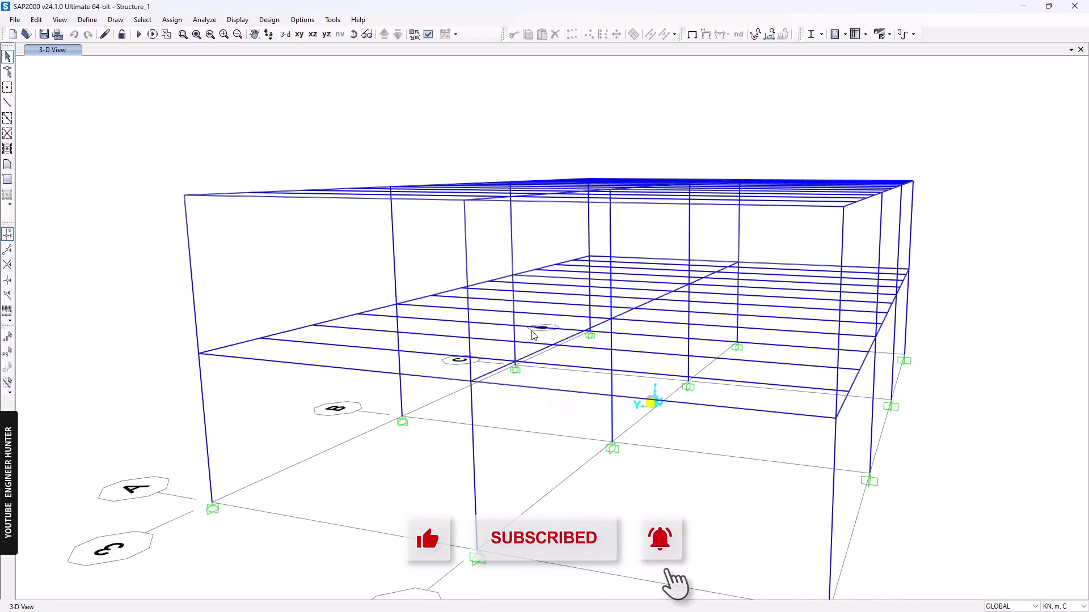
# Step: Examine the two-storey frame from several angles, ending with a close view of the grid A side
pyautogui.keyDown('shift'); pyautogui.moveTo(550, 347); pyautogui.dragTo(543, 404, button='middle'); pyautogui.keyUp('shift')
pyautogui.scroll(-5, 543, 405)
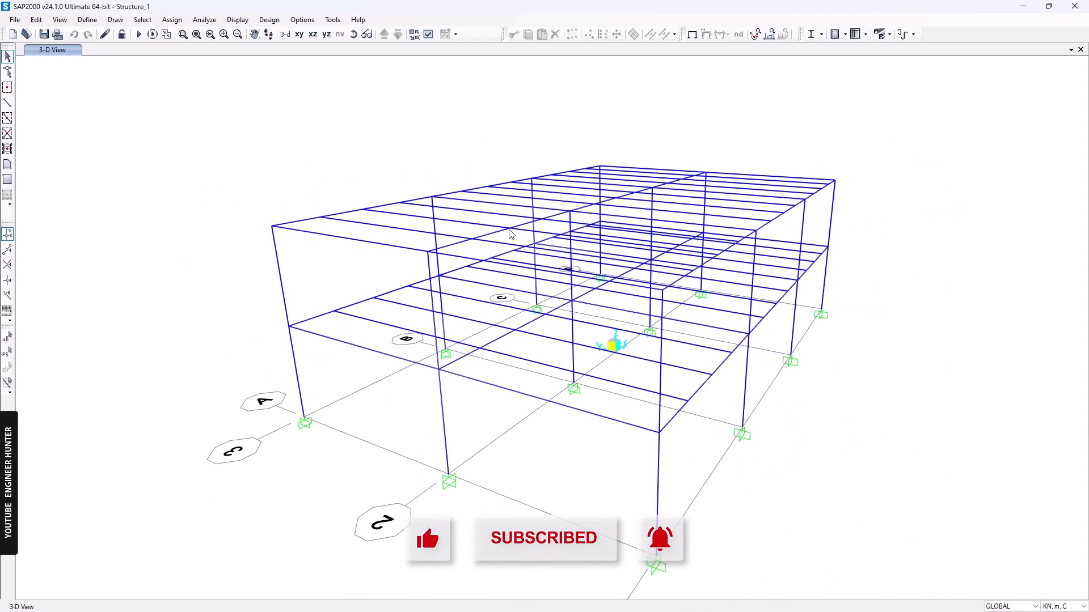
pyautogui.scroll(3, 545, 377)
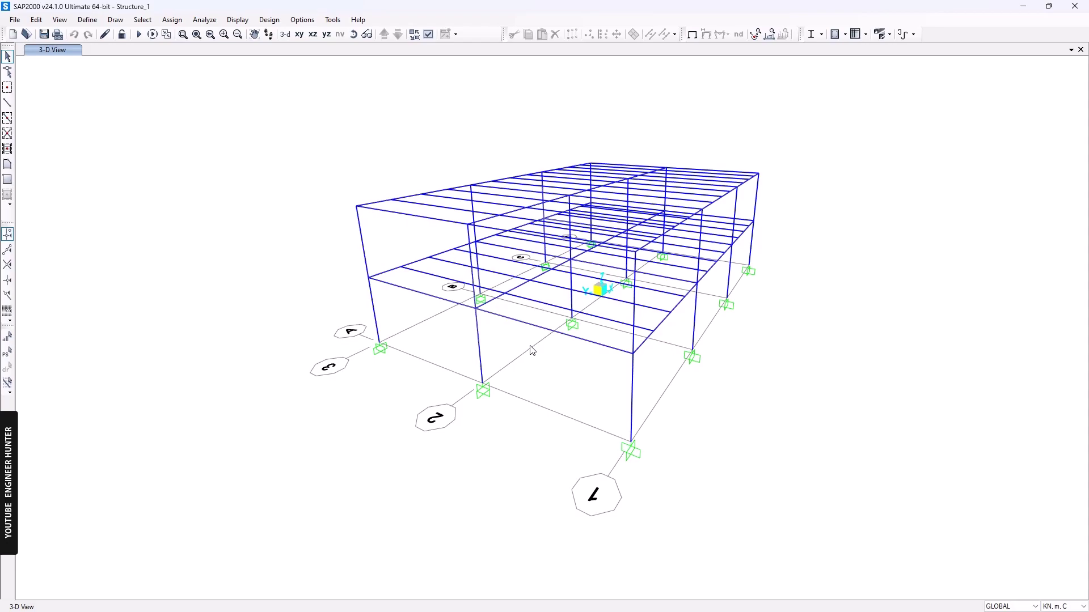
pyautogui.keyDown('shift'); pyautogui.moveTo(427, 365); pyautogui.dragTo(946, 418, button='middle'); pyautogui.keyUp('shift')
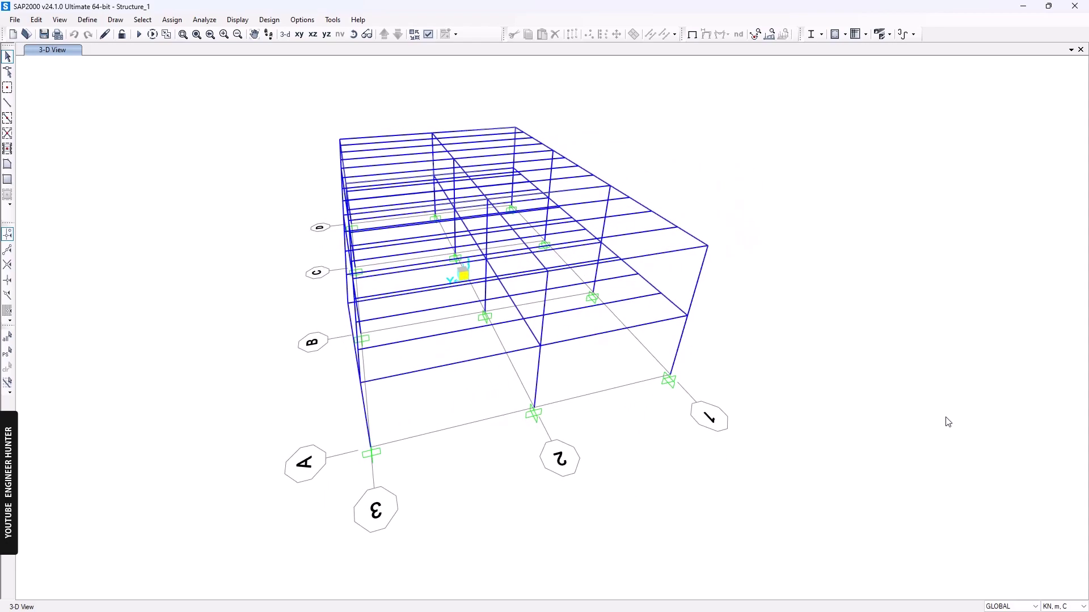
pyautogui.keyDown('shift'); pyautogui.moveTo(546, 382); pyautogui.dragTo(836, 339, button='middle'); pyautogui.keyUp('shift')
pyautogui.scroll(3, 505, 335)
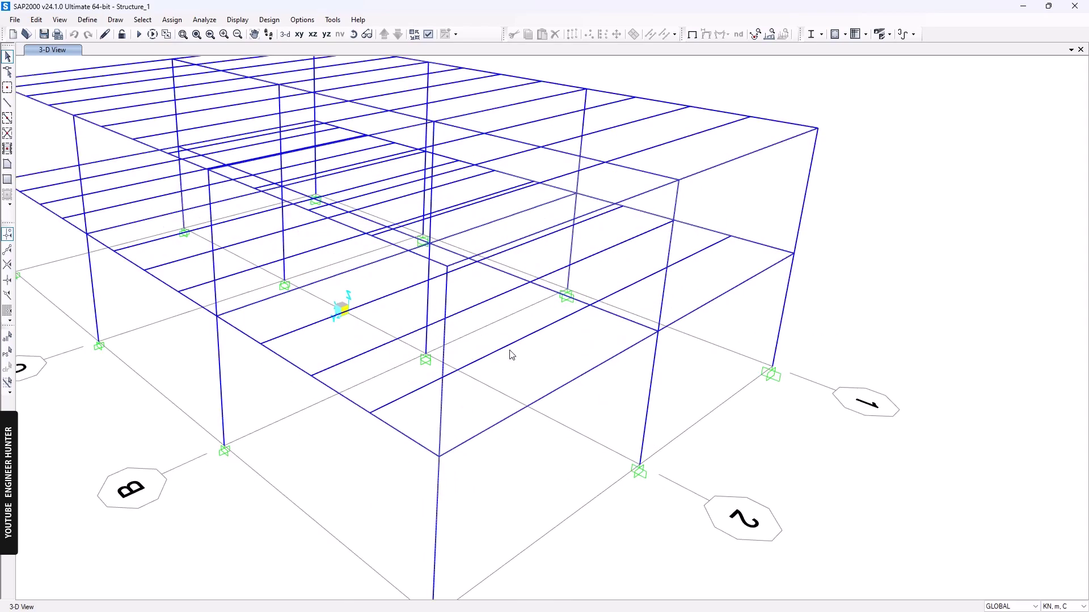
pyautogui.moveTo(498, 412); pyautogui.dragTo(571, 352, button='middle')
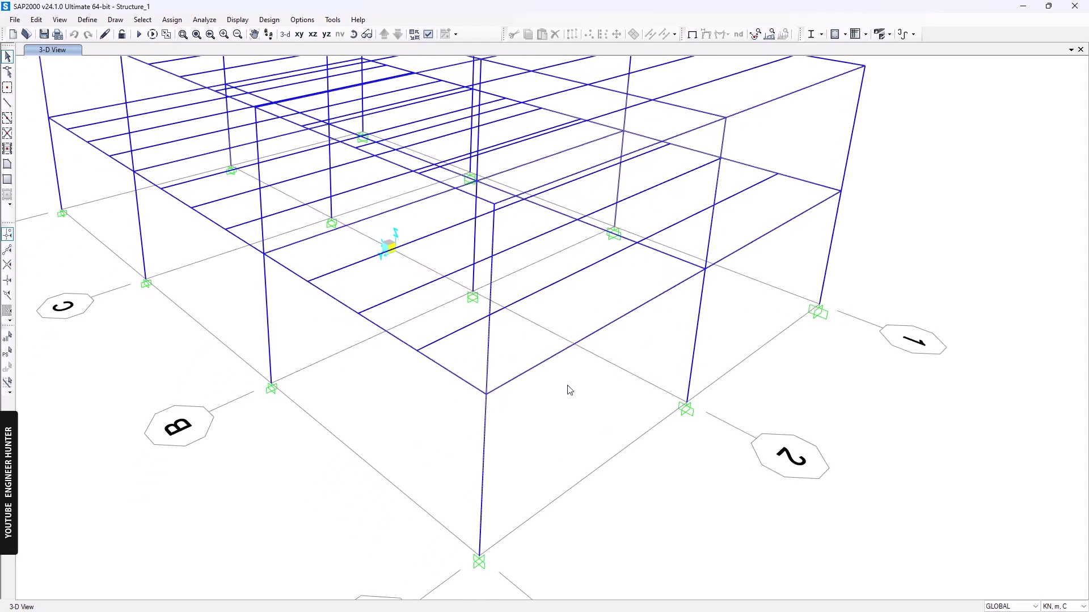
pyautogui.scroll(-3, 573, 392)
pyautogui.scroll(3, 564, 377)
# Step: Select the three first-floor joints and three ground-floor columns along grid A, and clear the selection
pyautogui.click(503, 414)
pyautogui.click(722, 289)
pyautogui.click(859, 211)
pyautogui.click(712, 368)
pyautogui.click(847, 278)
pyautogui.click(501, 482)
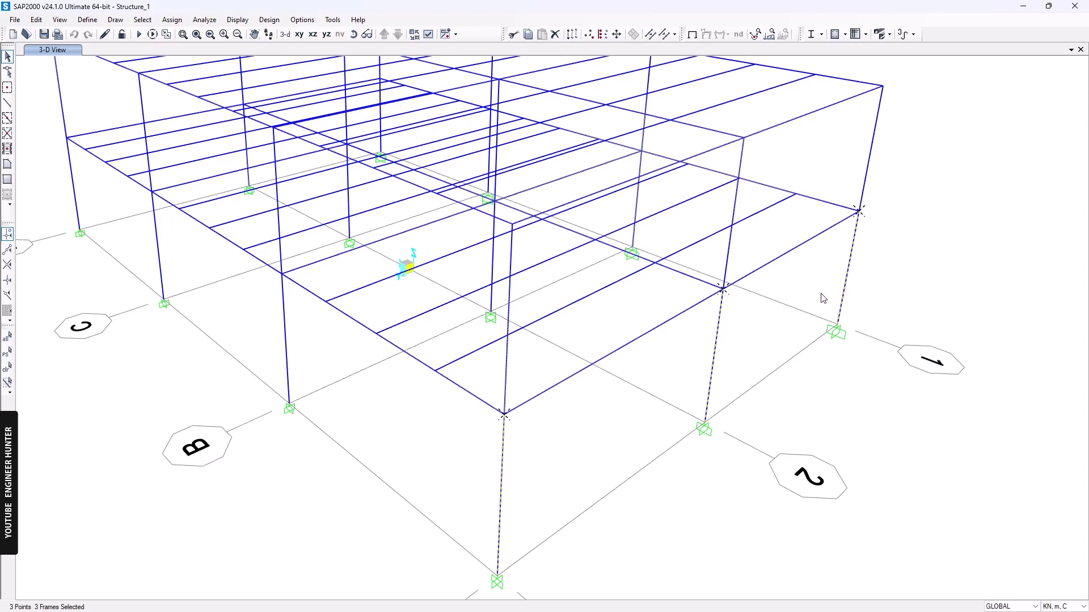
pyautogui.hotkey('ctrl', 'q')
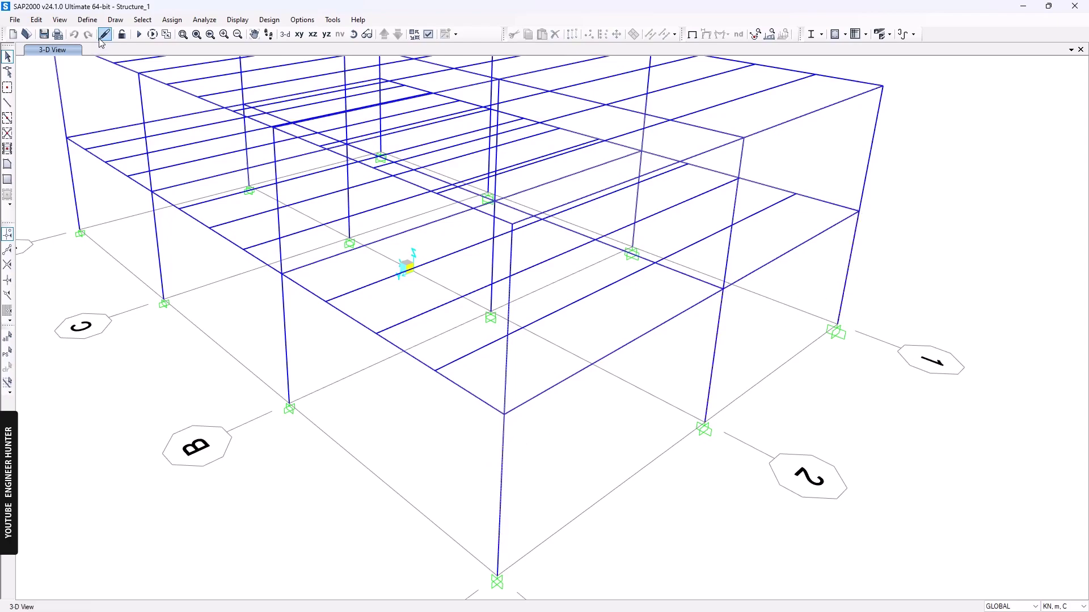
# Step: Add a load pattern named Wind with type Wind, self weight multiplier 0 and auto lateral load pattern None
pyautogui.click(87, 20)
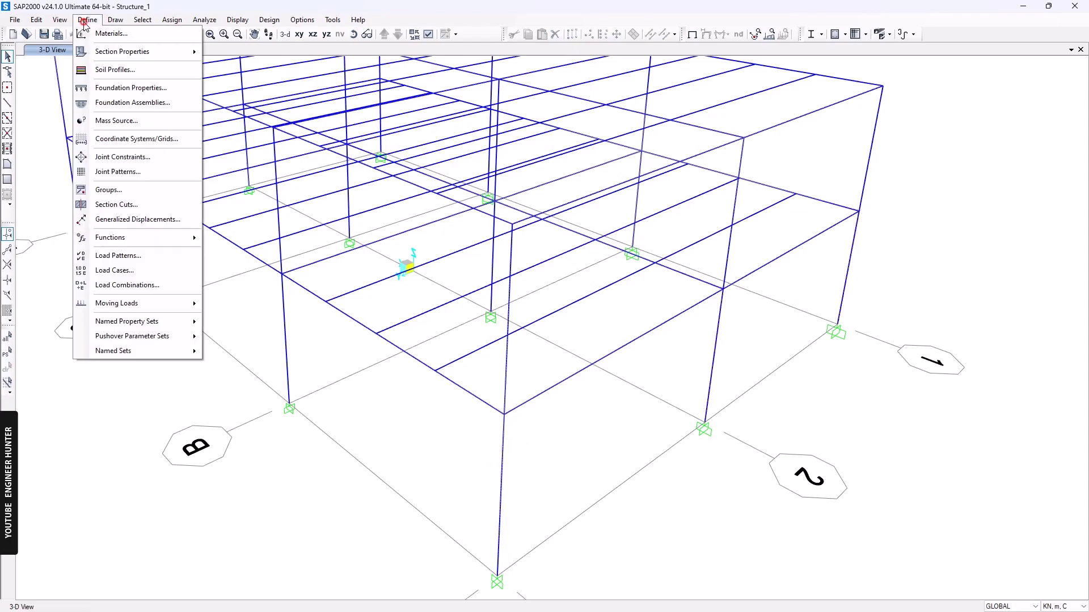
pyautogui.click(130, 258)
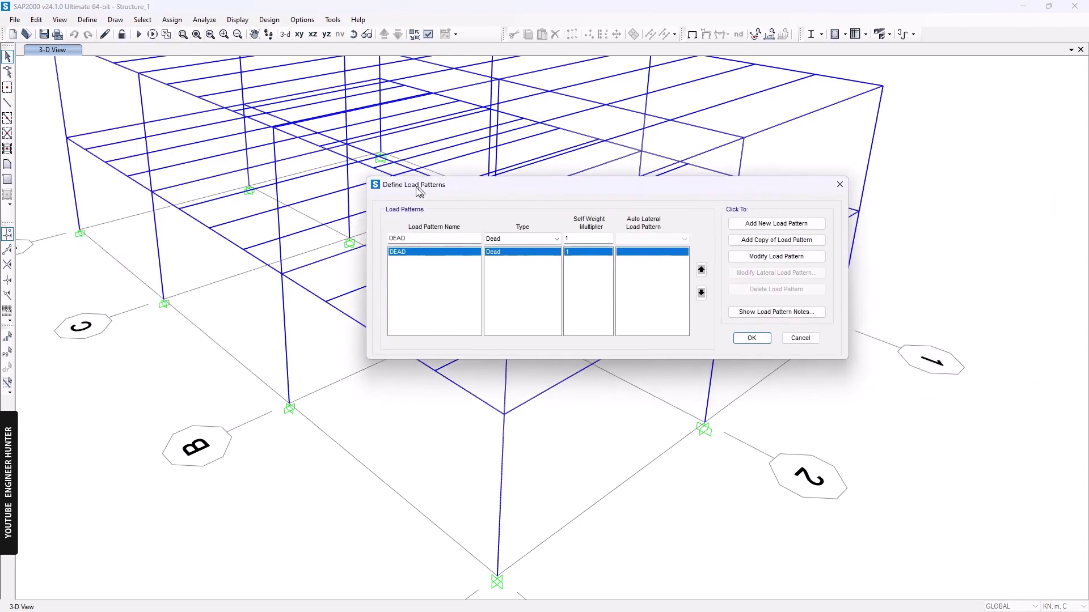
pyautogui.write('Wind')
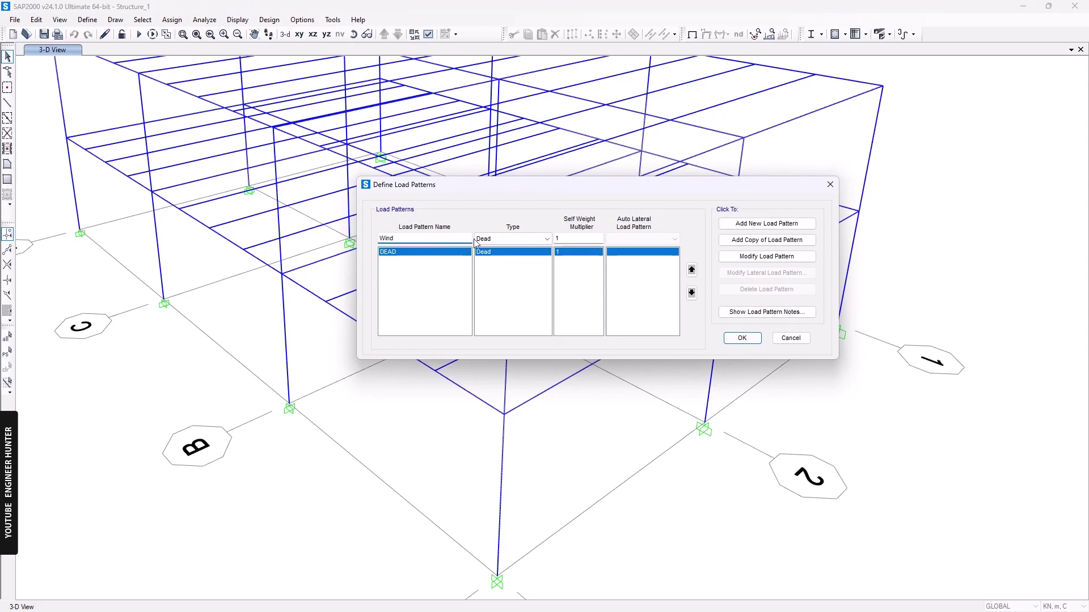
pyautogui.click(477, 240)
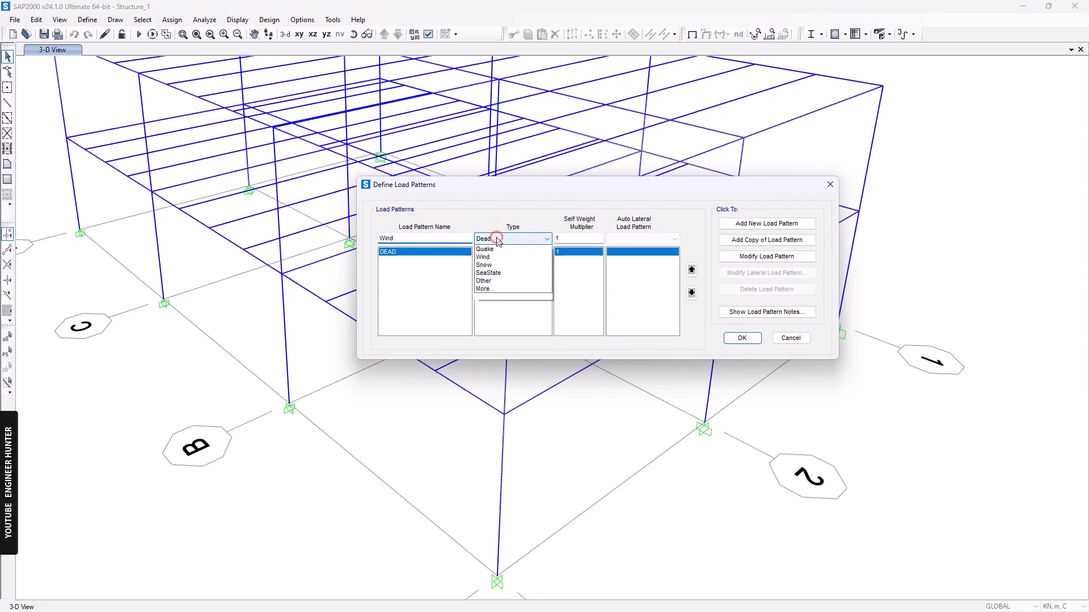
pyautogui.click(494, 279)
pyautogui.click(640, 242)
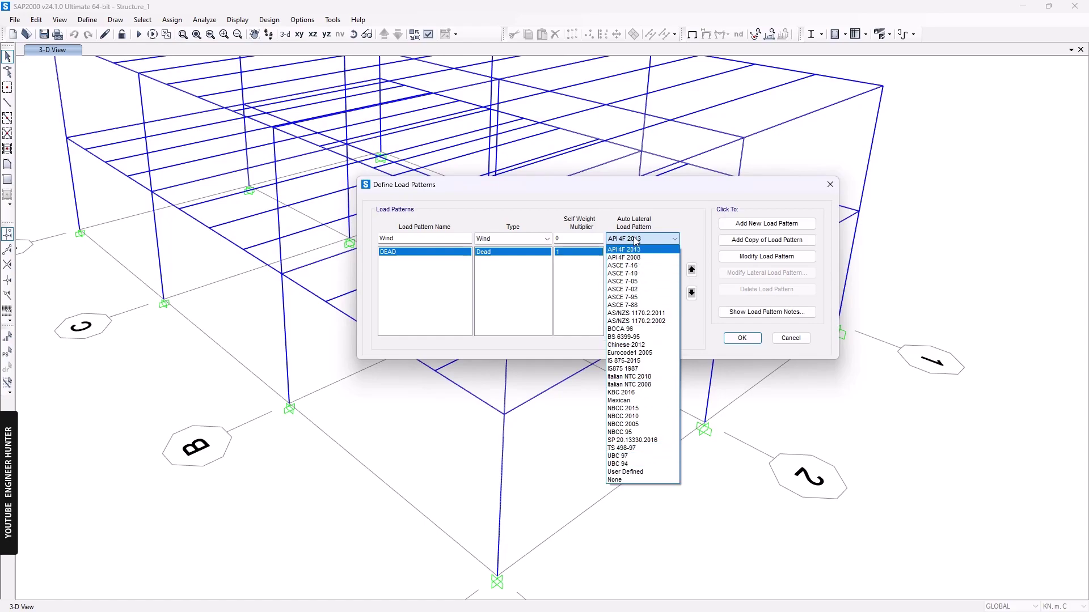
pyautogui.click(617, 480)
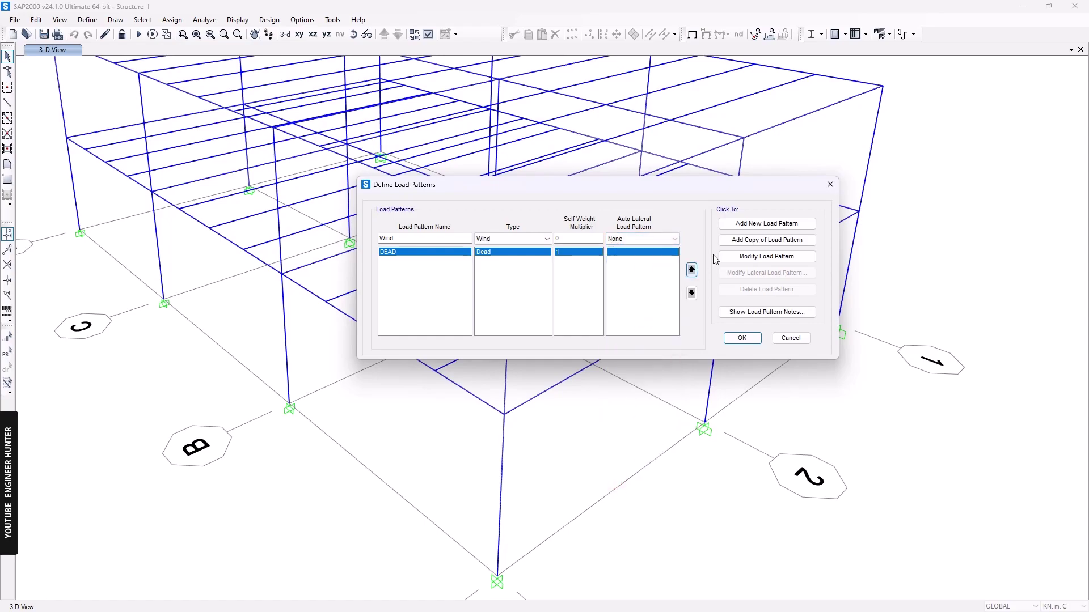
pyautogui.click(766, 224)
pyautogui.click(742, 338)
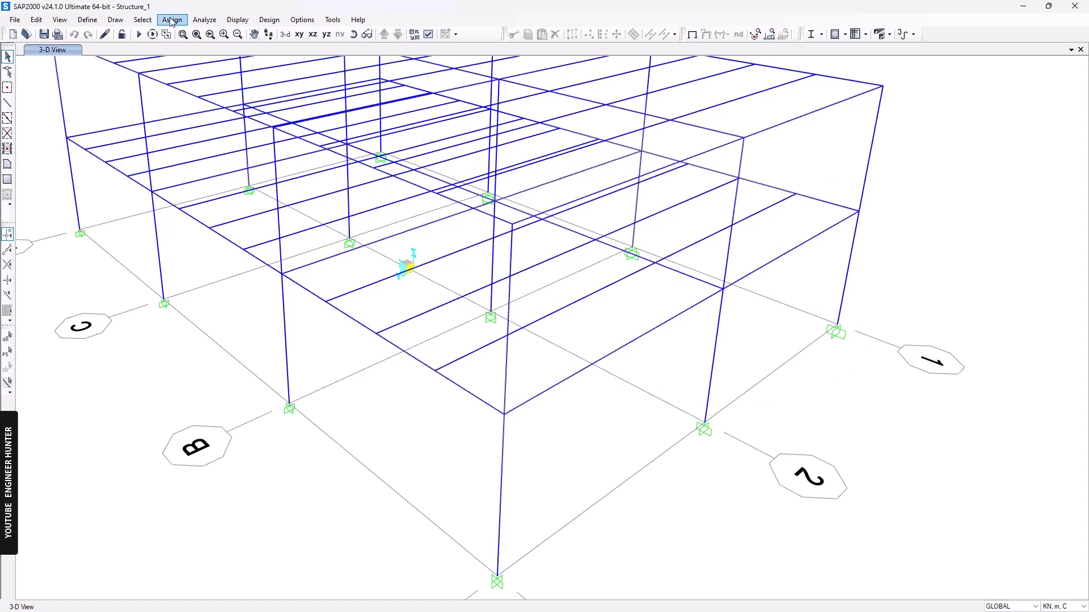
# Step: Review the joint force assignment settings, including the load pattern choices, and close them without assigning a force
pyautogui.click(172, 19)
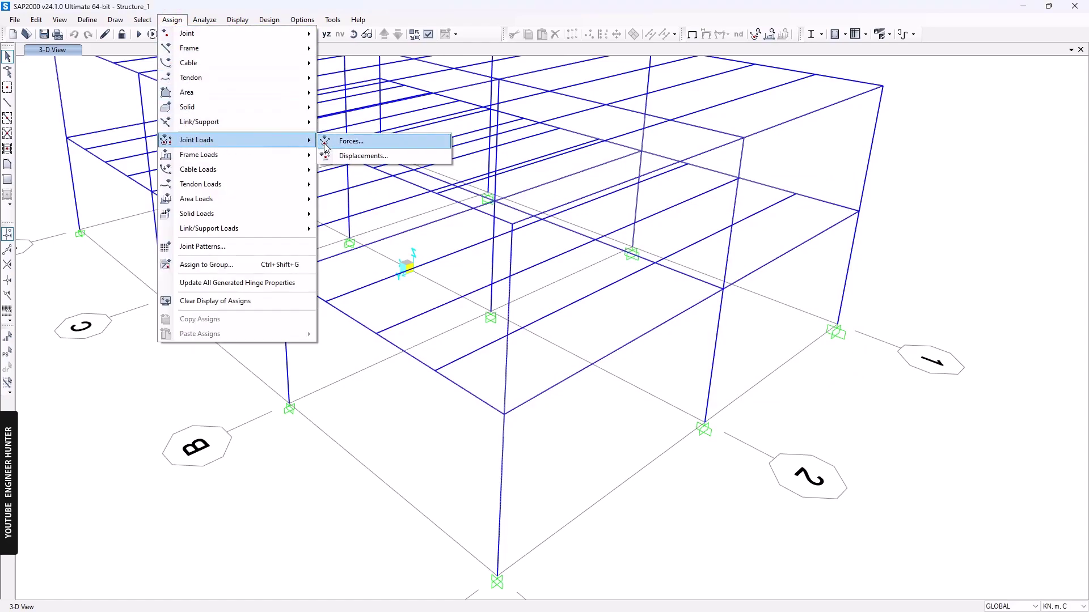
pyautogui.moveTo(214, 160)
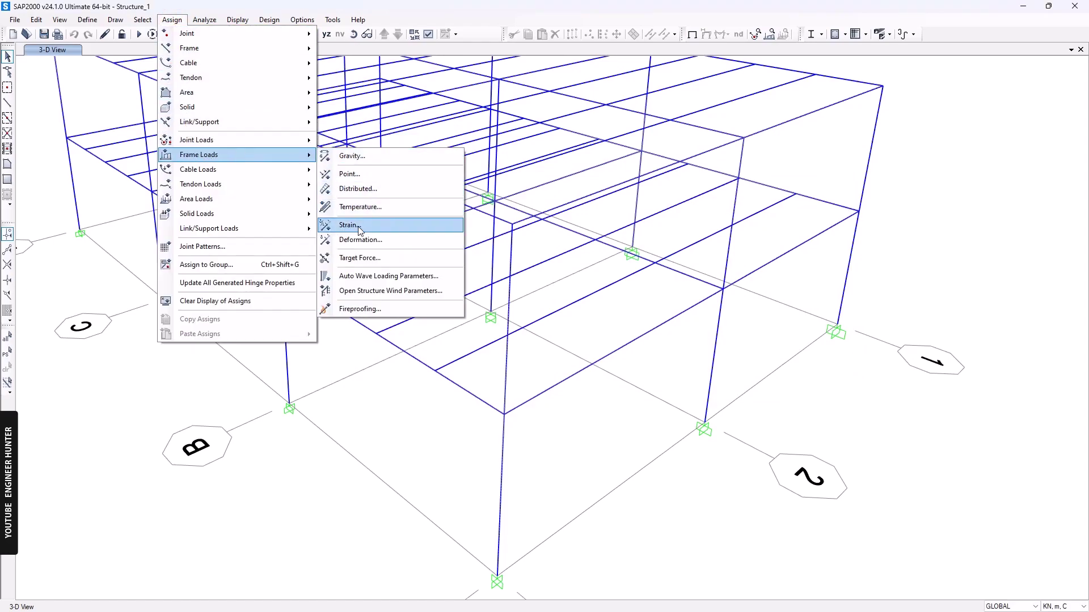
pyautogui.moveTo(198, 140)
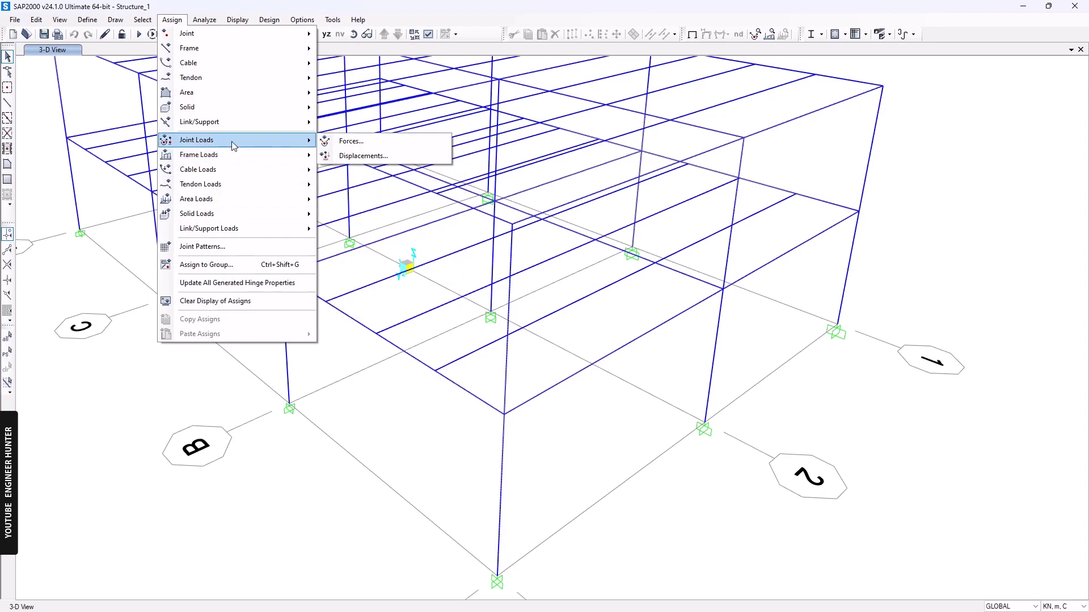
pyautogui.click(351, 141)
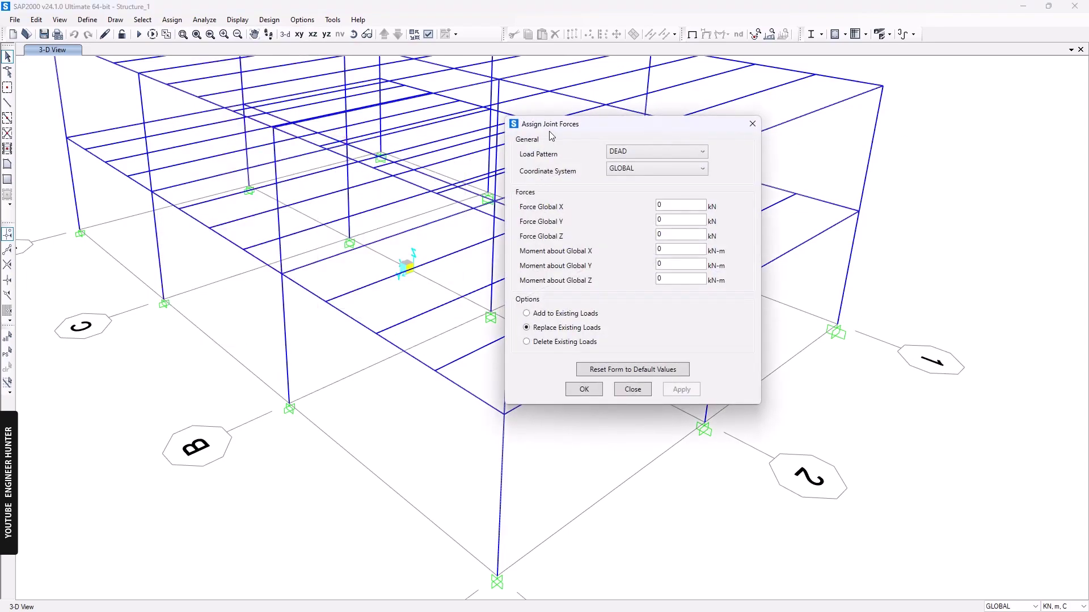
pyautogui.click(675, 207)
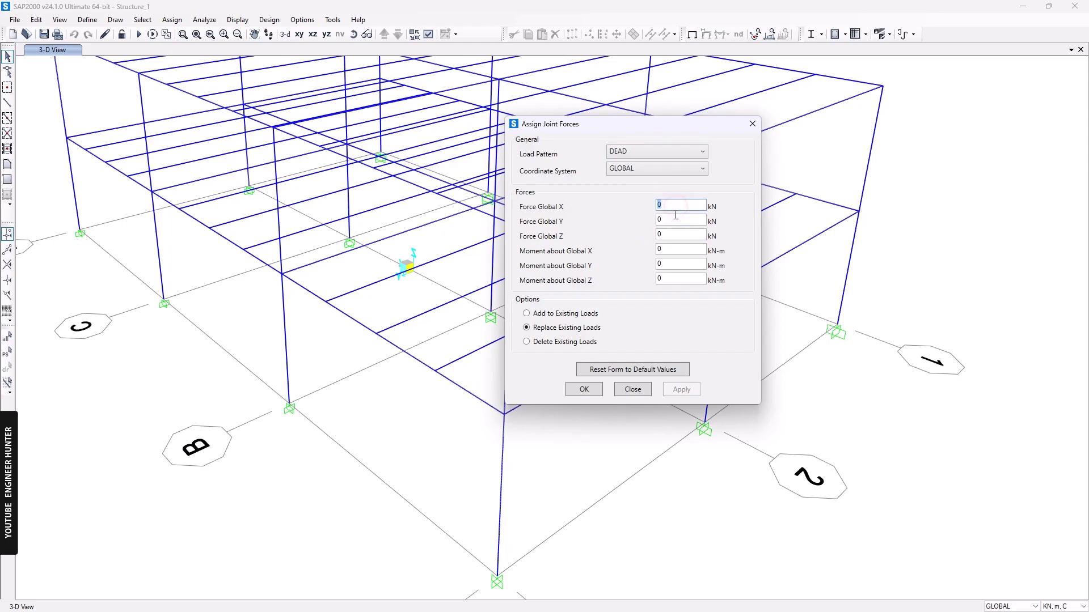
pyautogui.click(632, 151)
pyautogui.click(635, 177)
pyautogui.click(640, 390)
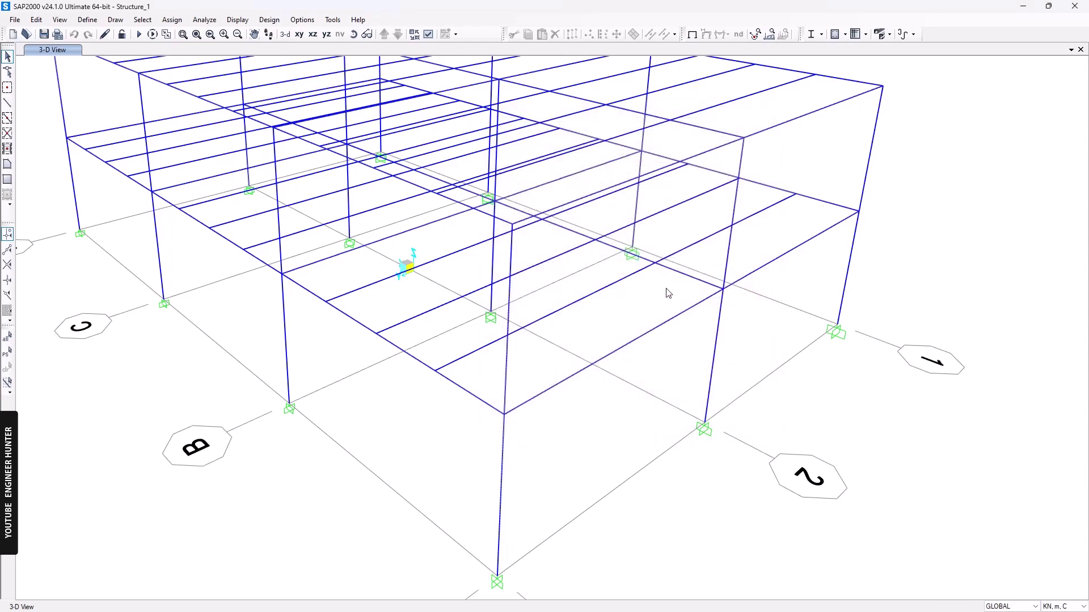
# Step: Delete the Wind load pattern and accept the load pattern definitions
pyautogui.scroll(-3, 740, 306)
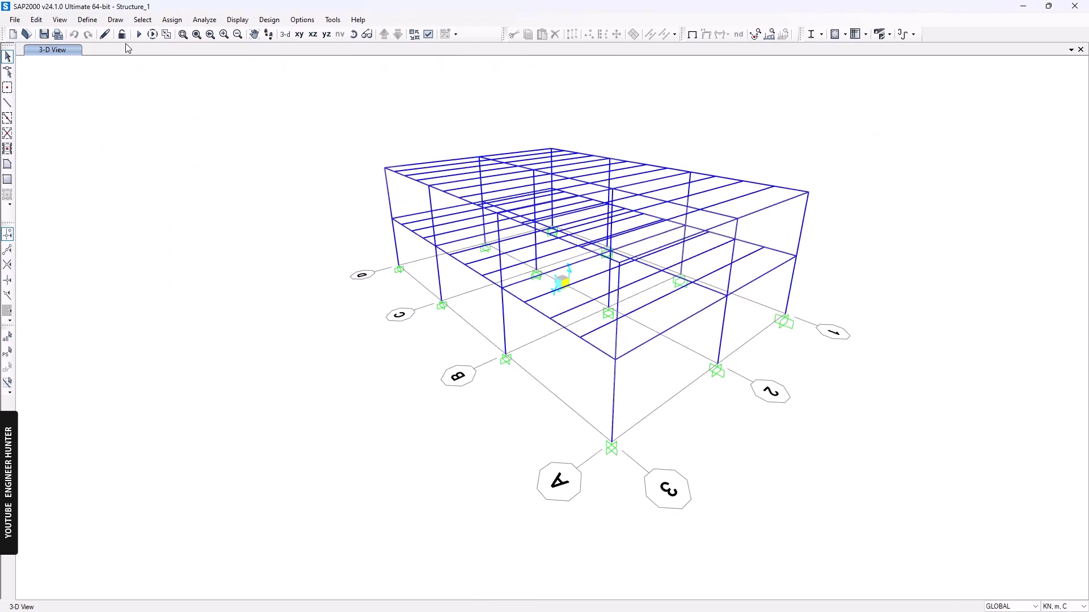
pyautogui.click(88, 20)
pyautogui.click(118, 255)
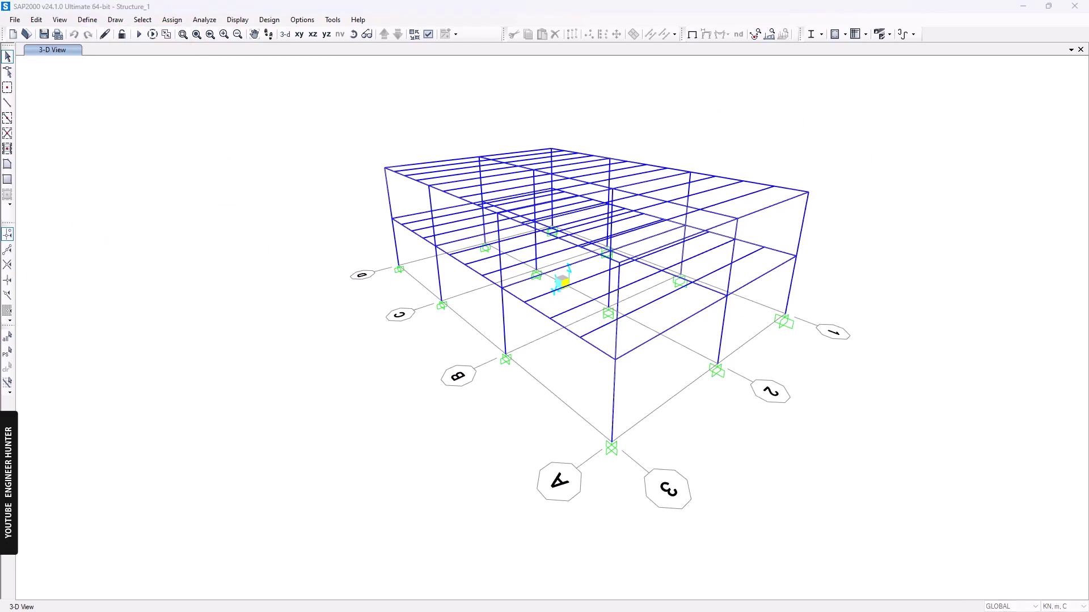
pyautogui.click(369, 297)
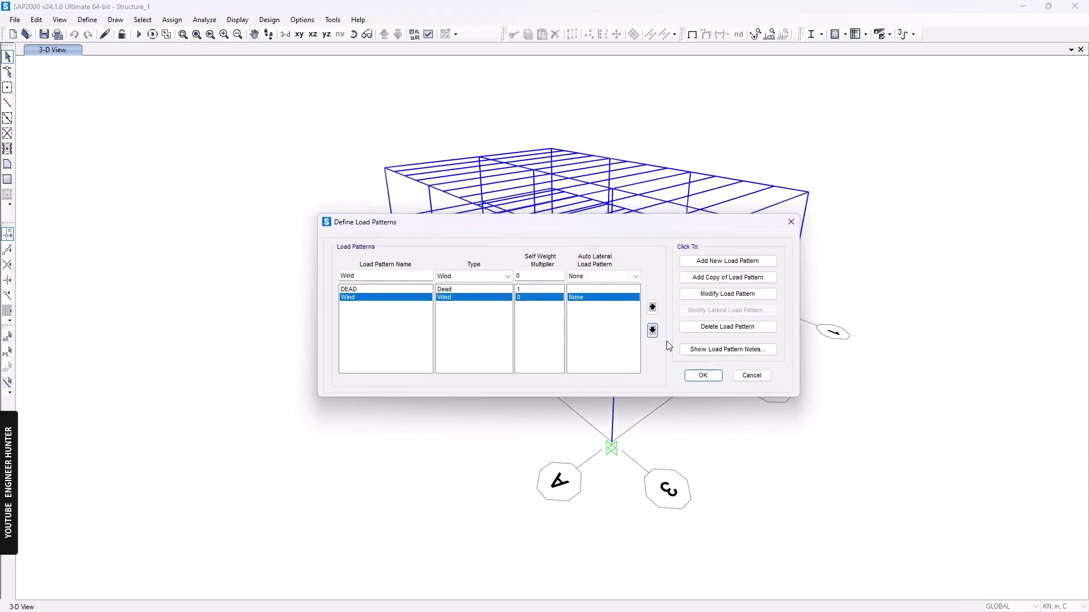
pyautogui.click(718, 332)
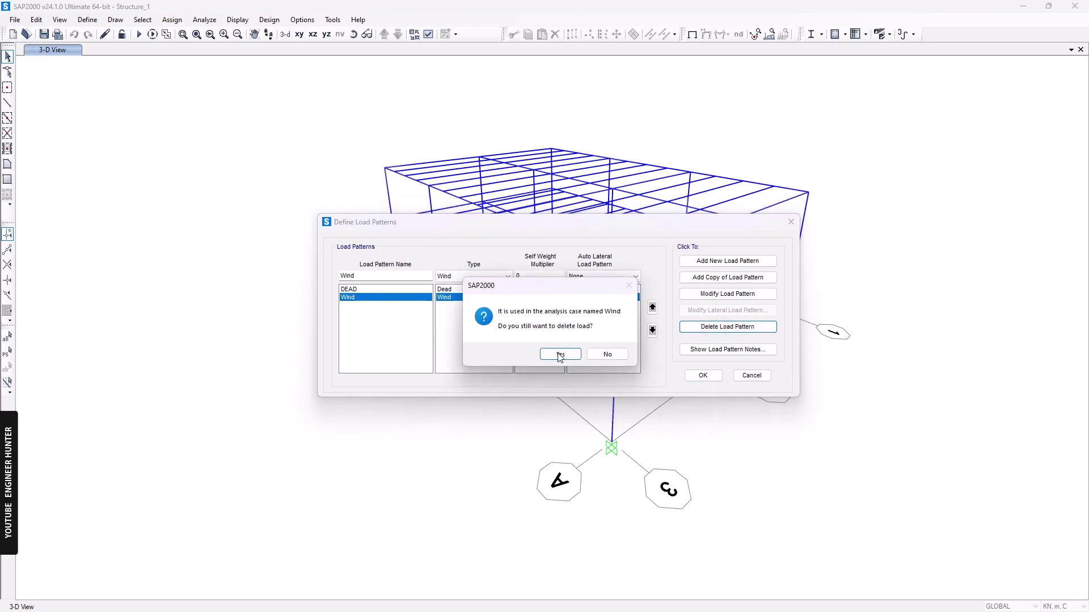
pyautogui.click(559, 355)
pyautogui.click(703, 376)
# Step: Delete the Wind load case and accept the load case definitions
pyautogui.click(87, 19)
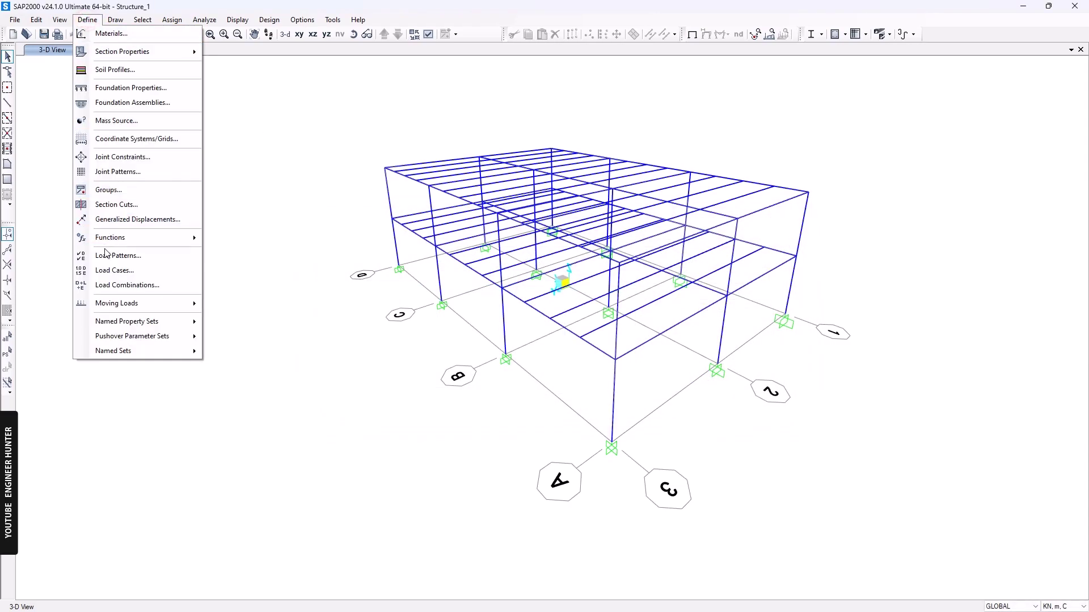
pyautogui.click(115, 270)
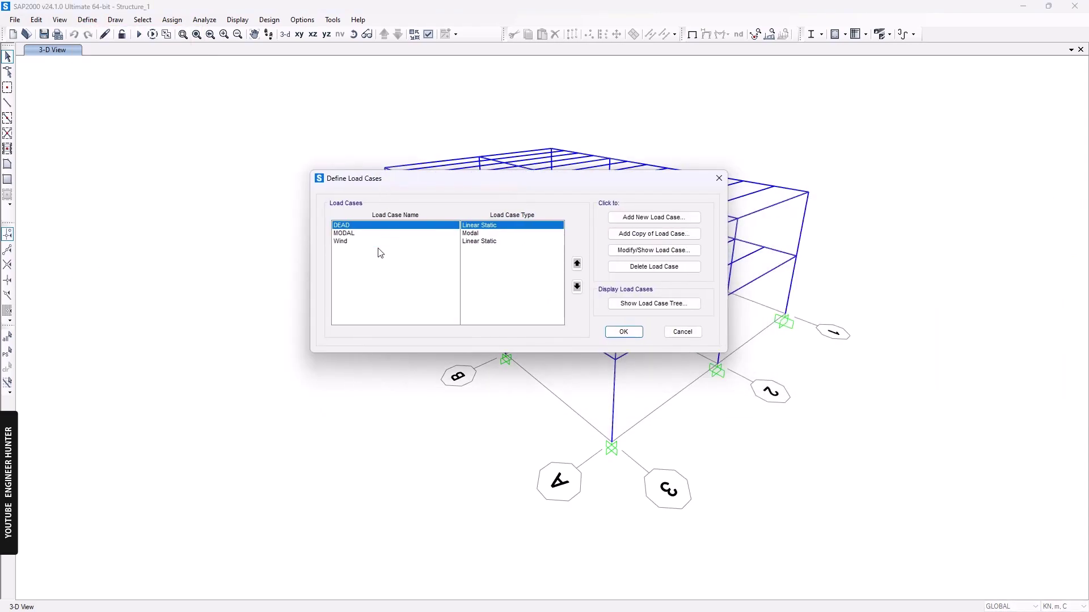
pyautogui.click(374, 241)
pyautogui.click(656, 267)
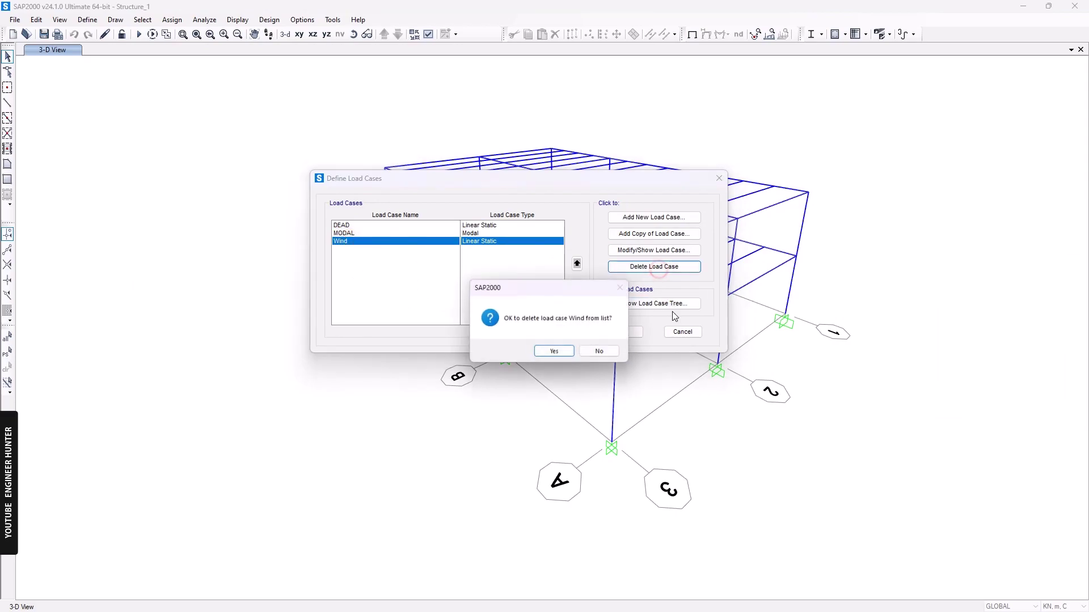
pyautogui.click(556, 351)
pyautogui.click(623, 331)
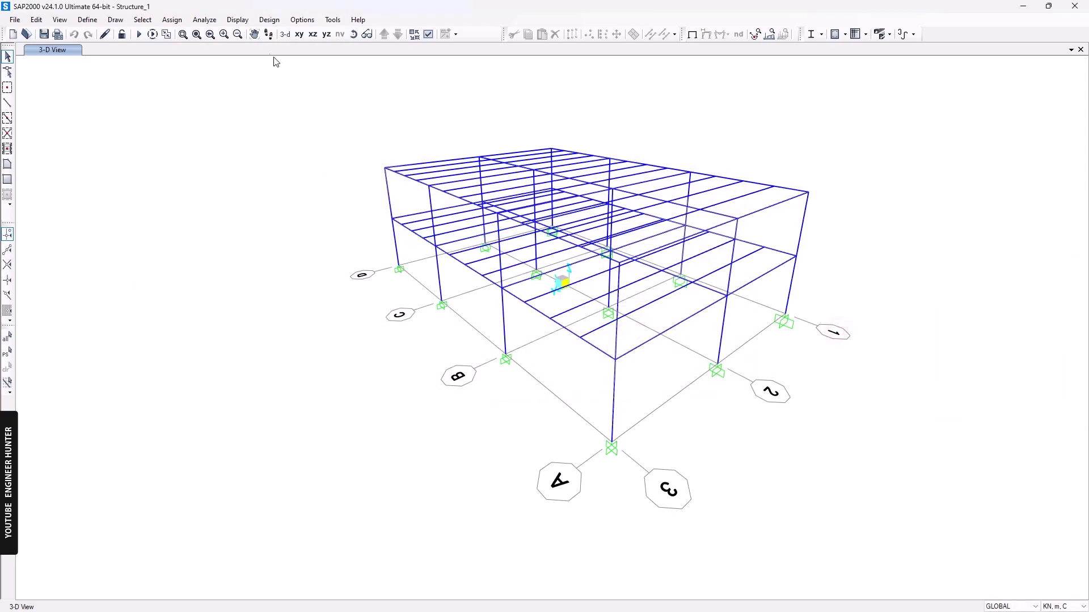
# Step: Restore the default 3-D view and examine the frame from low and raised angles
pyautogui.click(285, 34)
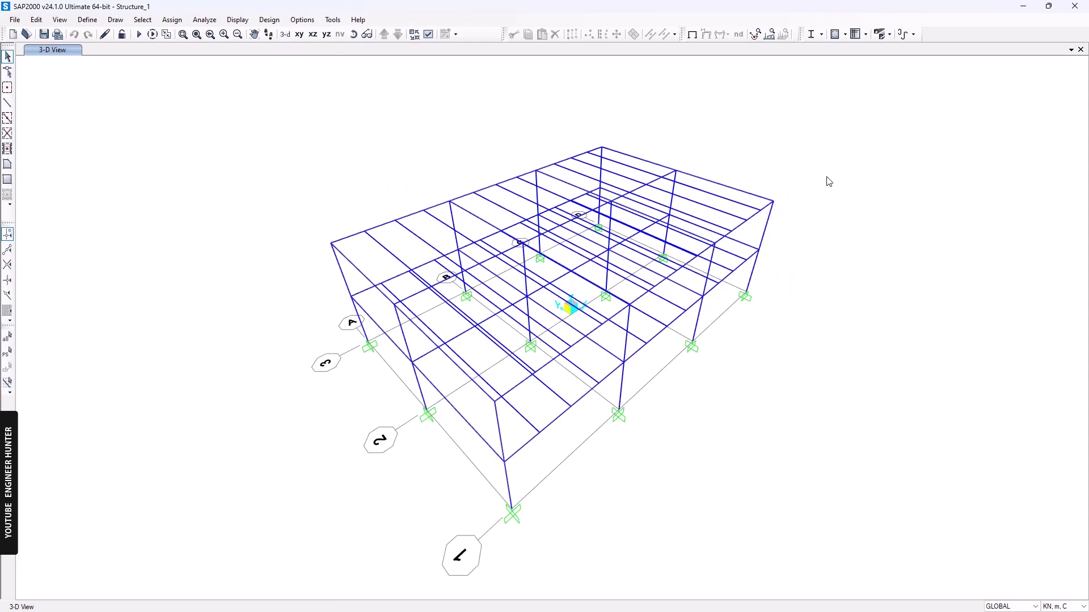
pyautogui.keyDown('shift'); pyautogui.moveTo(753, 317); pyautogui.dragTo(701, 210, button='middle'); pyautogui.keyUp('shift')
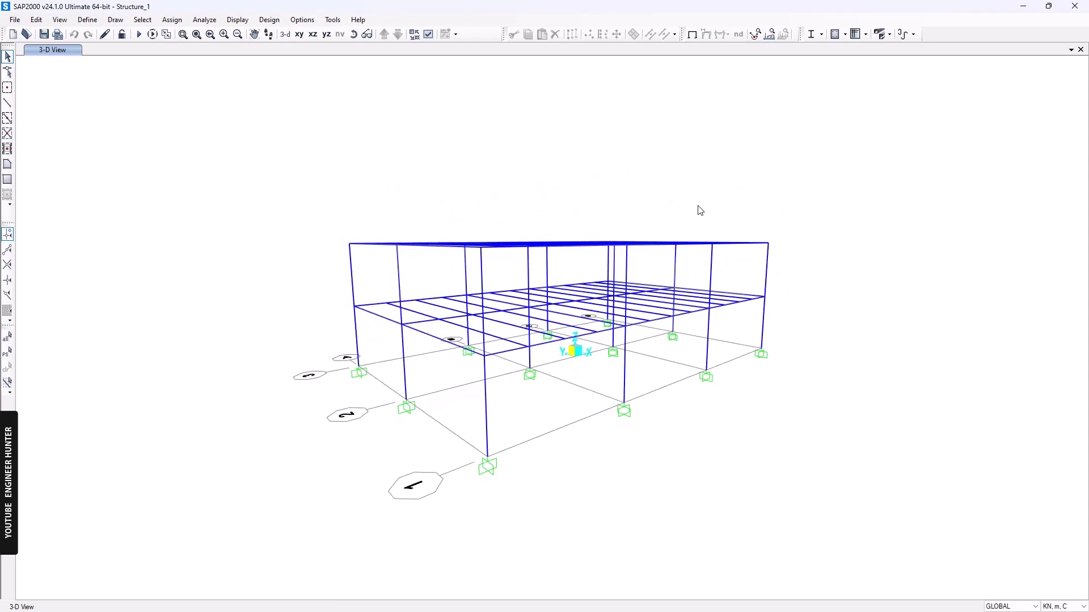
pyautogui.keyDown('shift'); pyautogui.moveTo(828, 301); pyautogui.dragTo(787, 341, button='middle'); pyautogui.keyUp('shift')
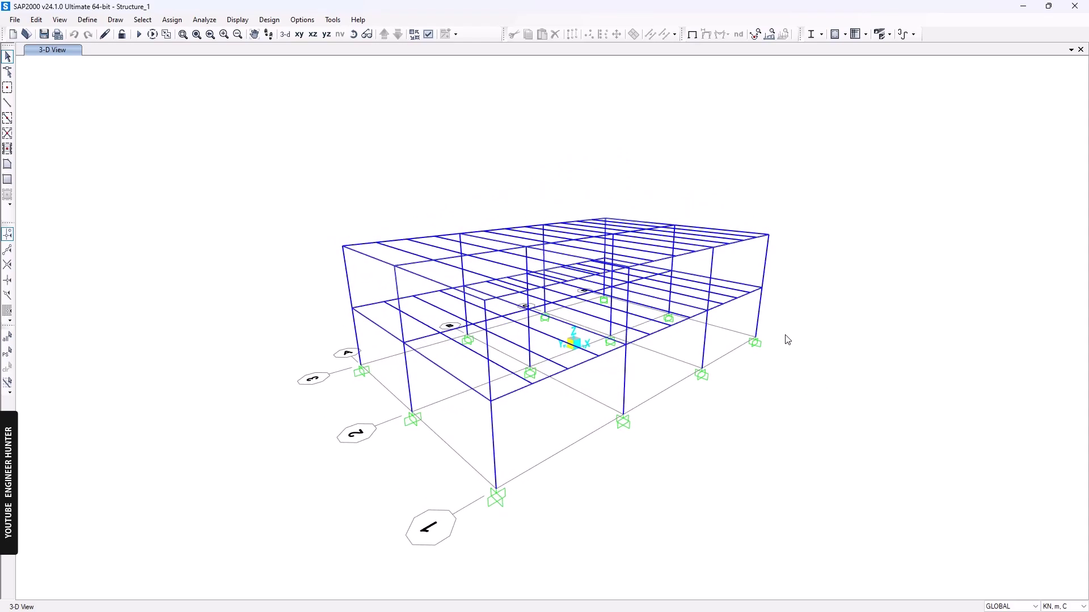
pyautogui.keyDown('shift'); pyautogui.moveTo(724, 435); pyautogui.dragTo(731, 408, button='middle'); pyautogui.keyUp('shift')
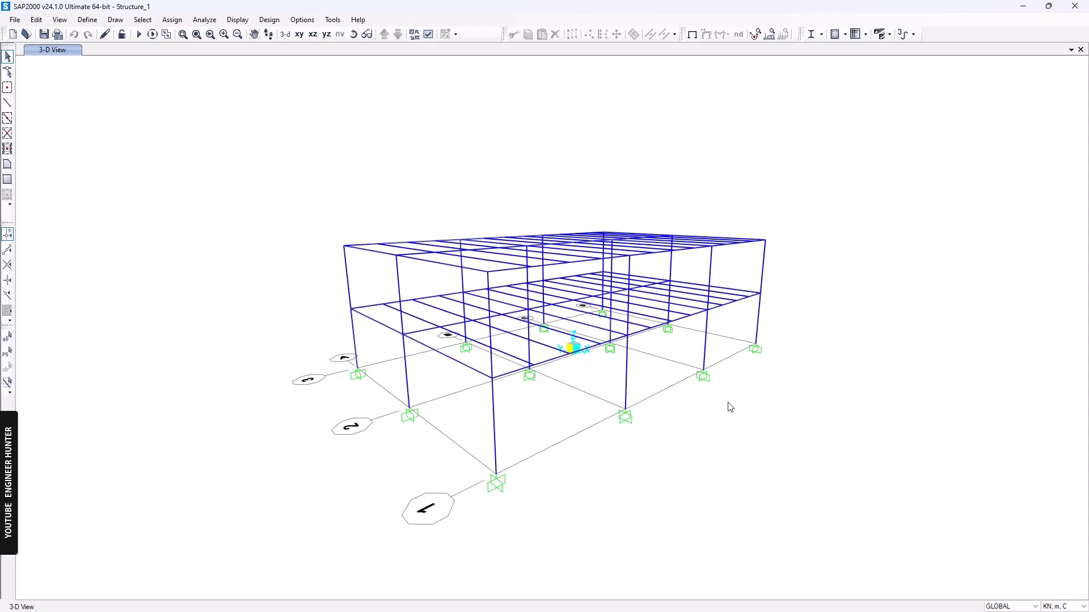
pyautogui.keyDown('shift'); pyautogui.moveTo(499, 249); pyautogui.dragTo(554, 300, button='middle'); pyautogui.keyUp('shift')
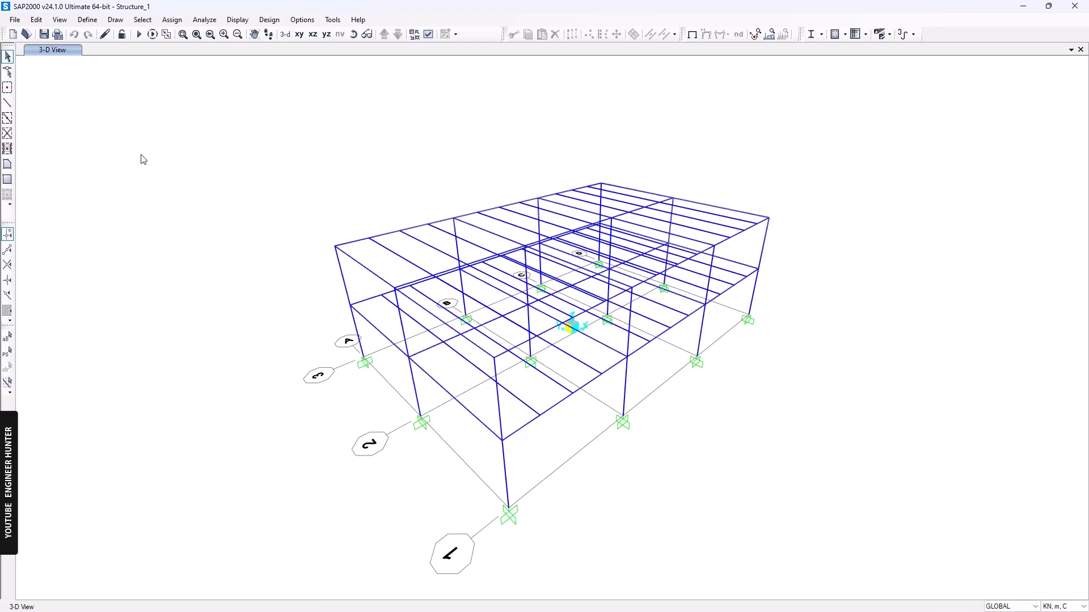
# Step: Add a load pattern named Wind with type Wind and the ASCE 7-16 auto lateral load pattern
pyautogui.click(88, 20)
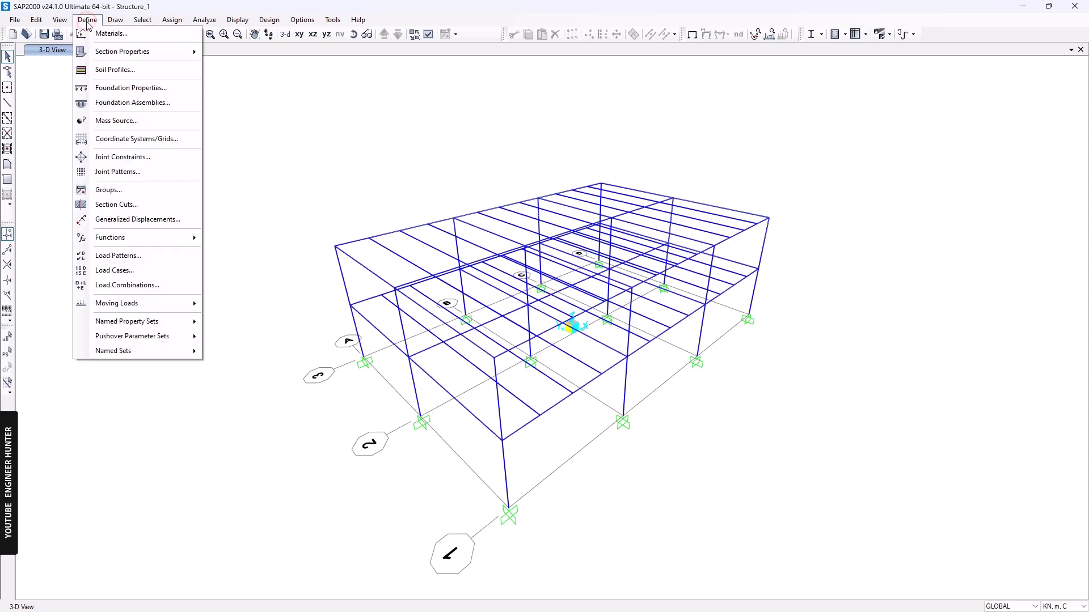
pyautogui.click(112, 256)
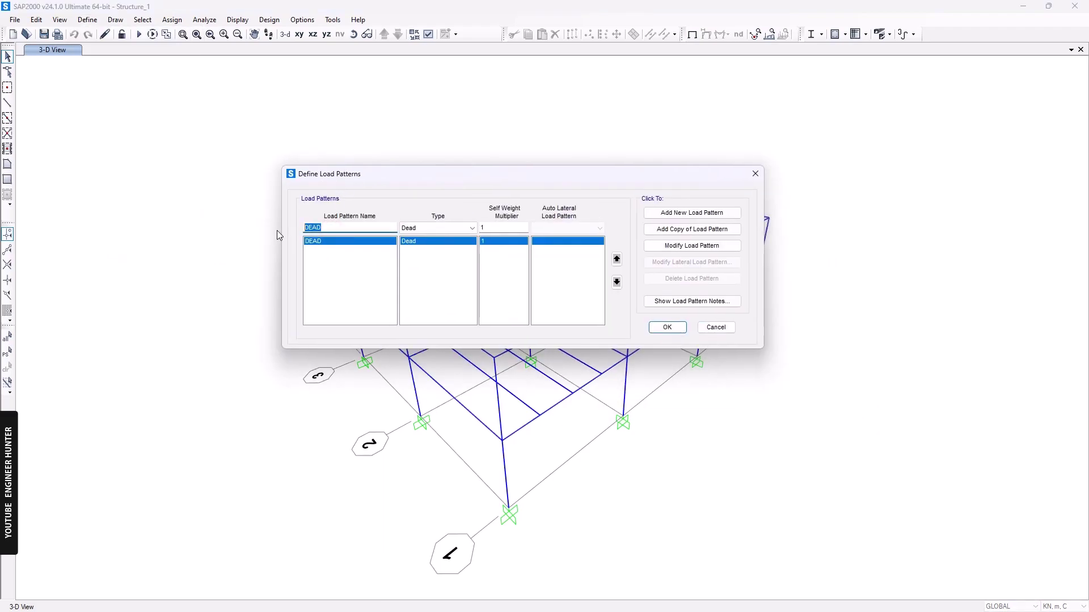
pyautogui.write('Wind')
pyautogui.click(436, 229)
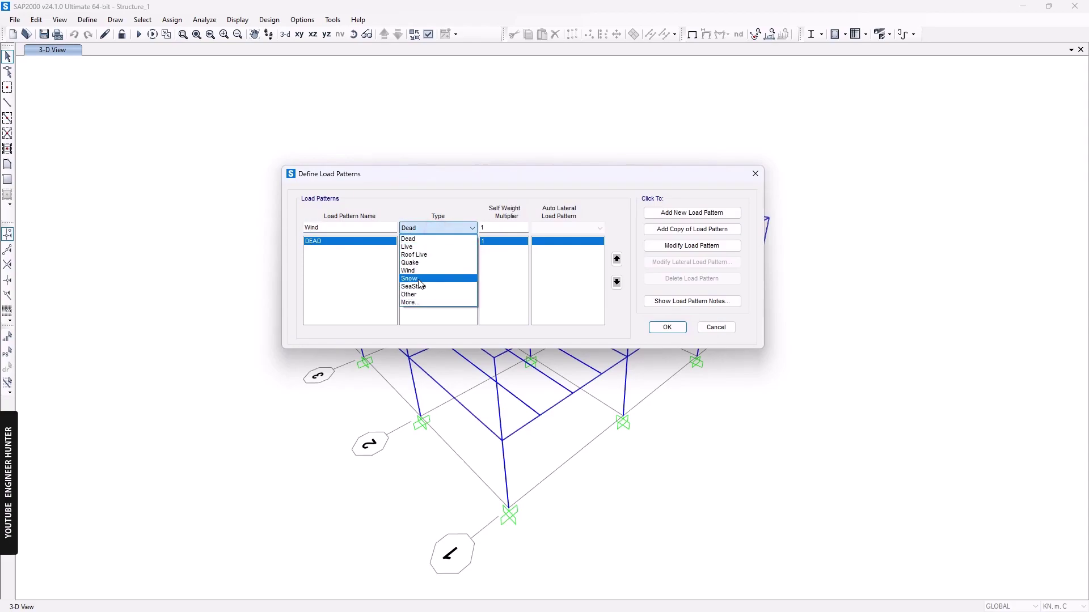
pyautogui.click(411, 270)
pyautogui.click(560, 229)
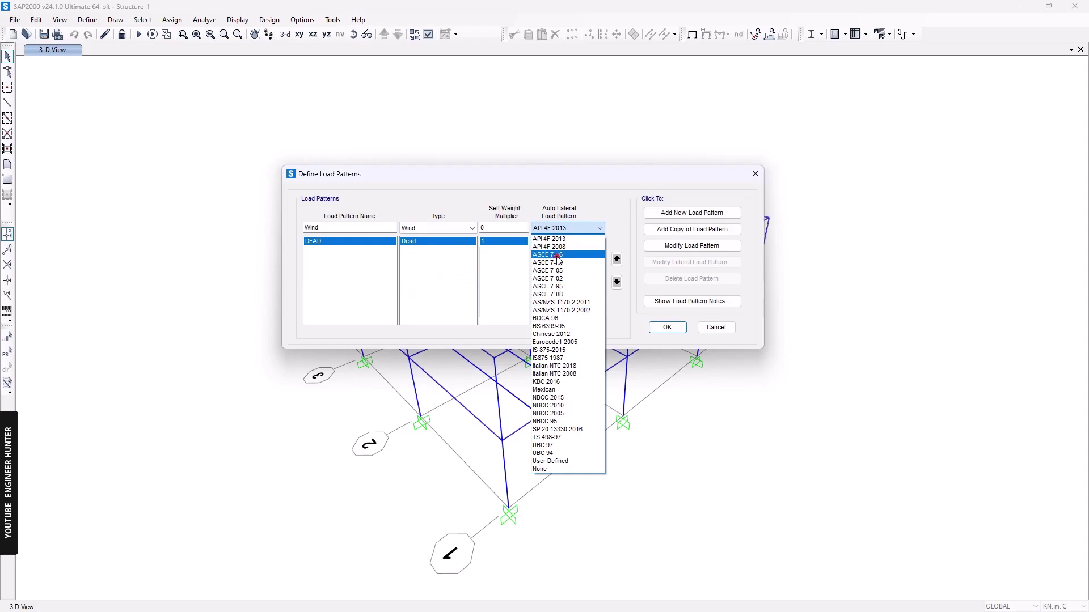
pyautogui.click(558, 255)
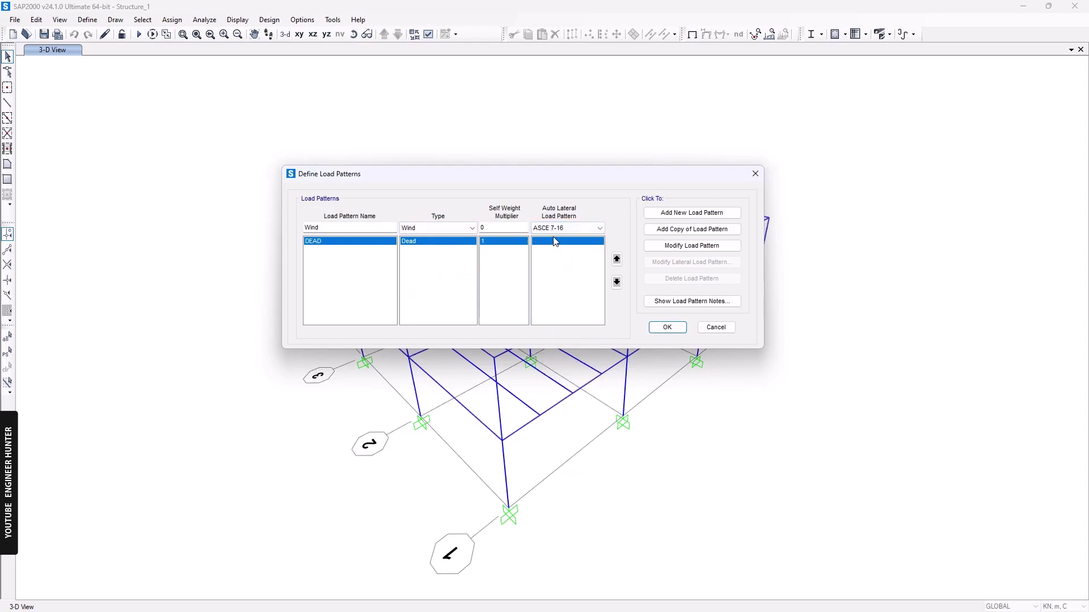
pyautogui.click(695, 213)
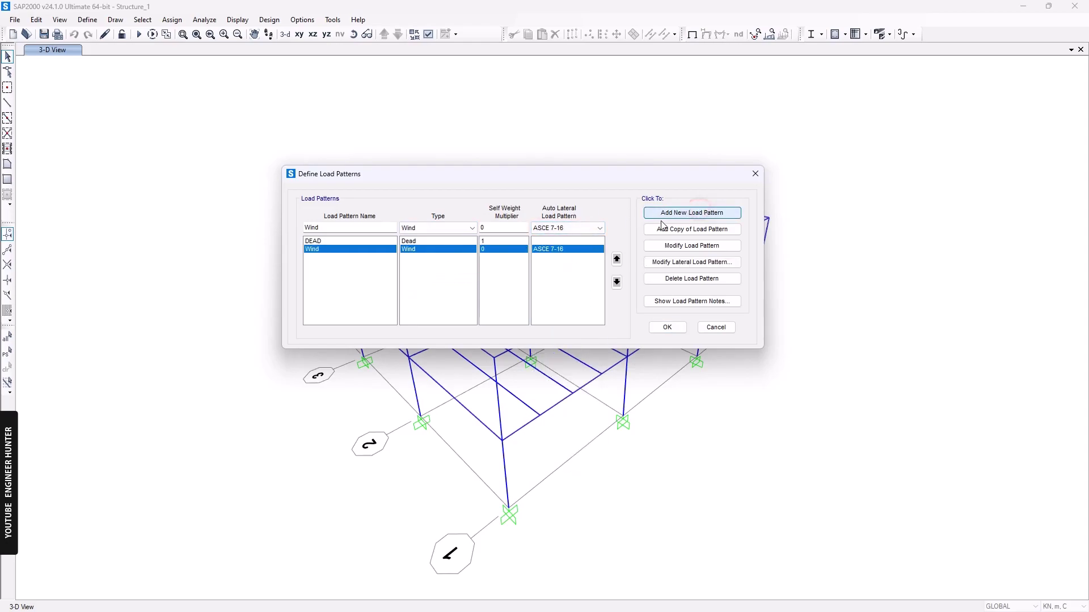
# Step: Check the frame-and-area exposure options in the Wind pattern's lateral load settings, and set exposure from extents of rigid diaphragms
pyautogui.click(671, 264)
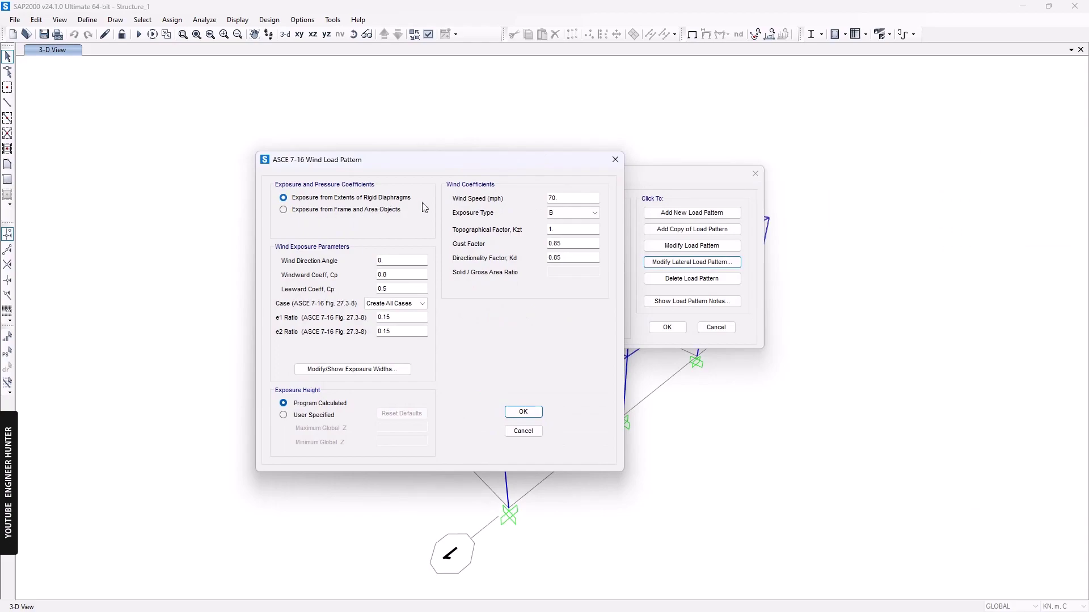
pyautogui.click(314, 213)
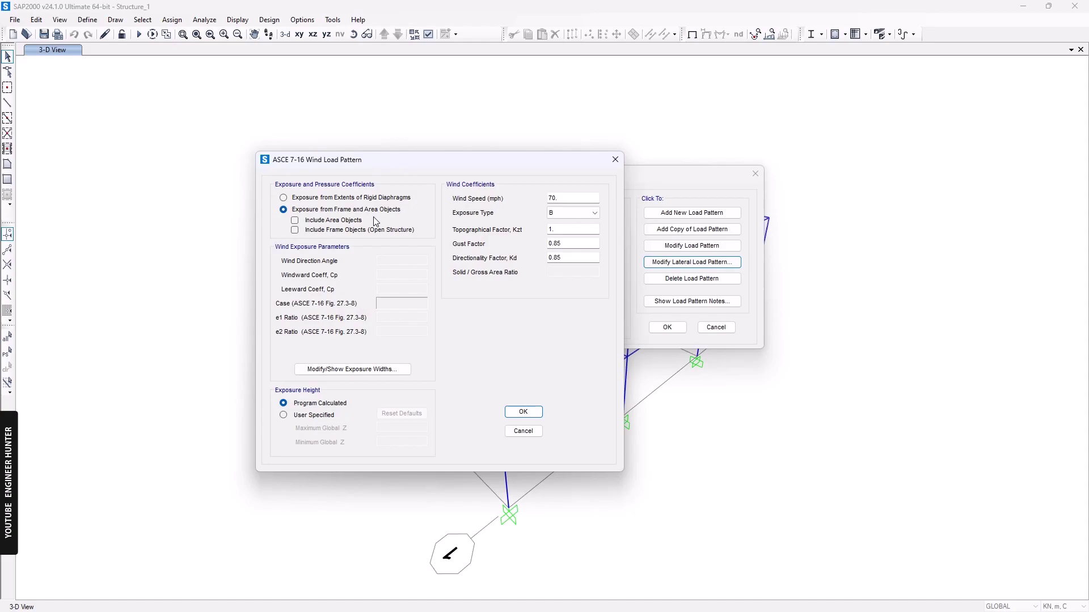
pyautogui.click(311, 222)
pyautogui.click(301, 230)
pyautogui.click(343, 235)
pyautogui.click(314, 200)
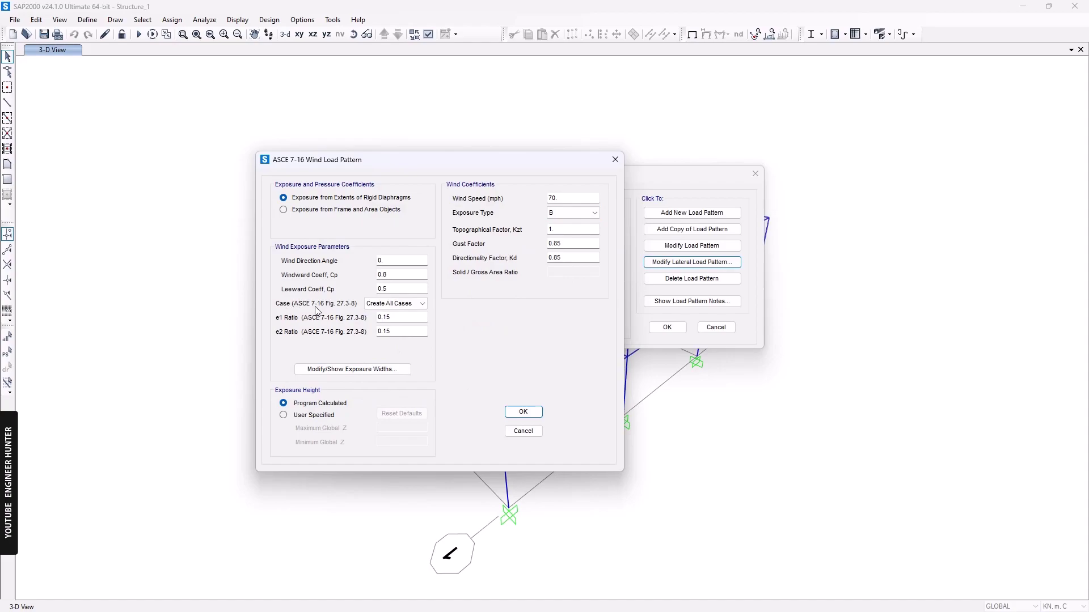
# Step: Keep Create All Cases for the ASCE 7-16 case option and accept the lateral load settings and load patterns
pyautogui.click(396, 304)
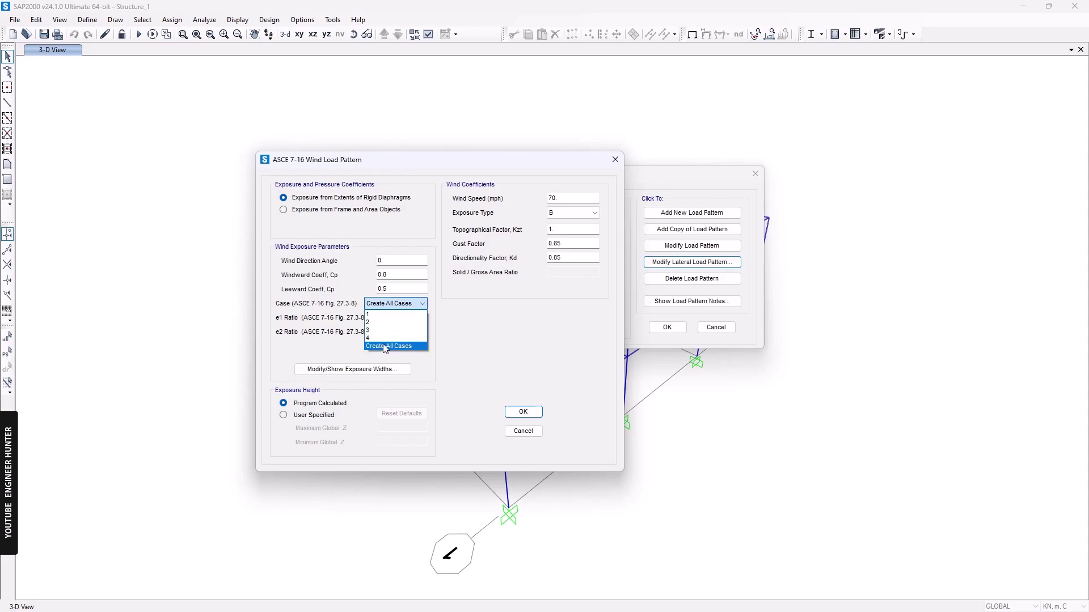
pyautogui.click(446, 344)
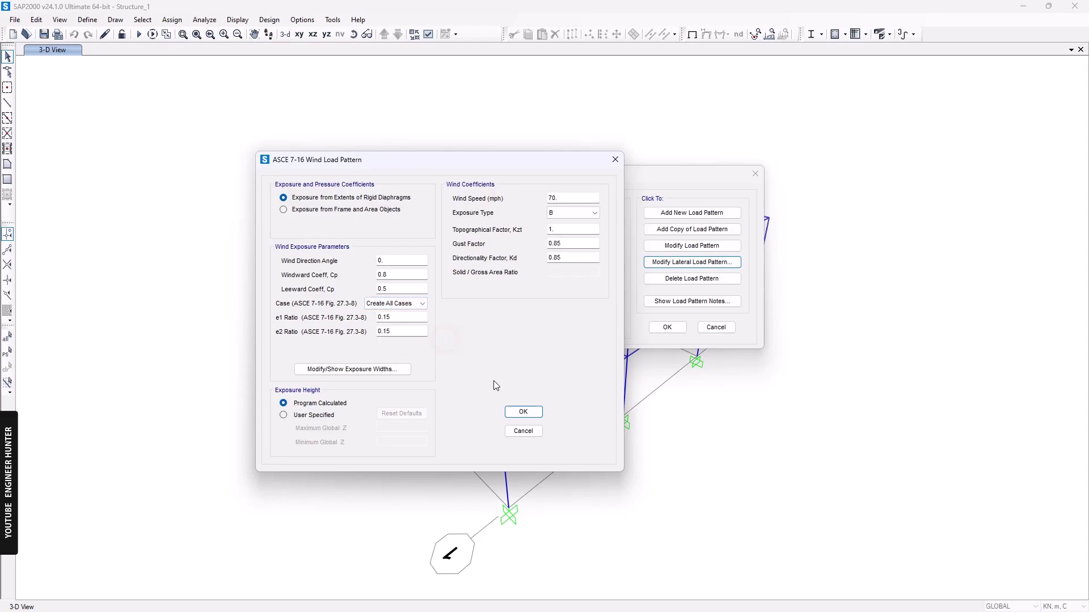
pyautogui.click(523, 413)
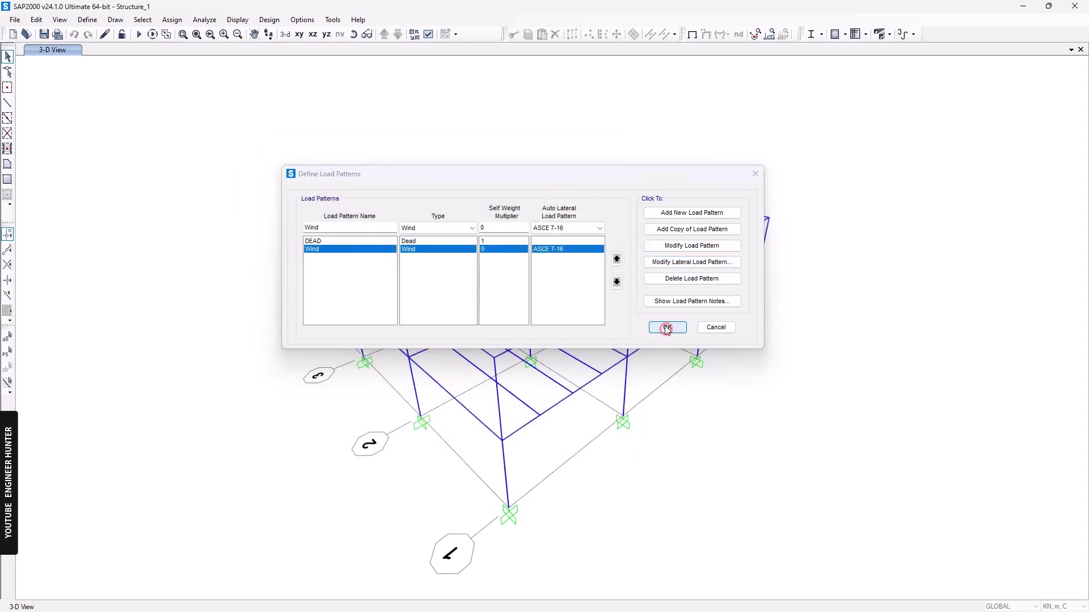
pyautogui.click(666, 327)
# Step: Reopen the load pattern definitions and review the wind patterns generated for the ASCE 7-16 cases
pyautogui.click(89, 21)
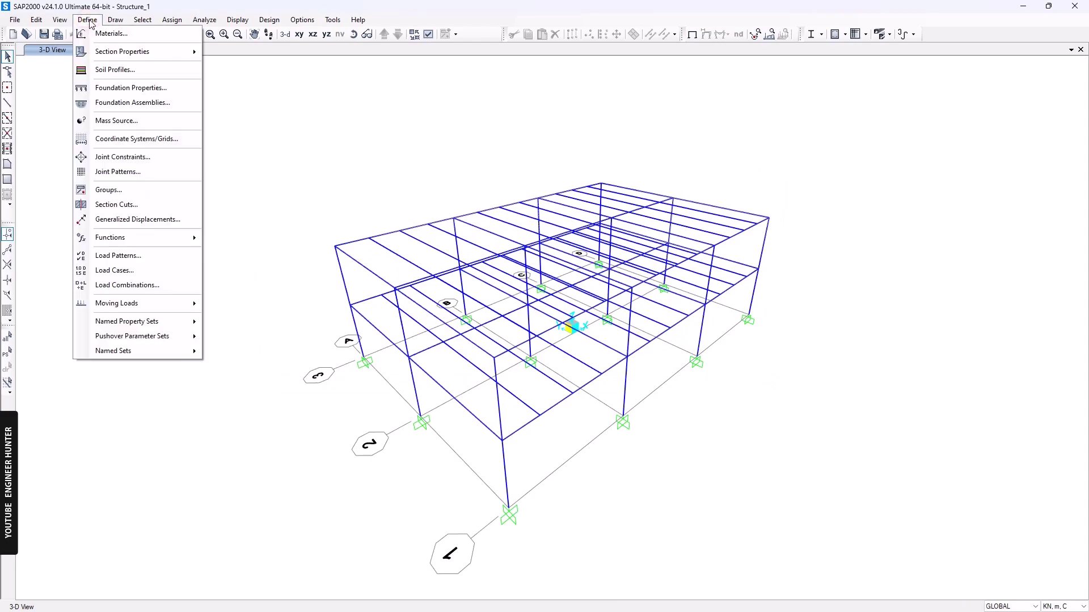
pyautogui.click(137, 256)
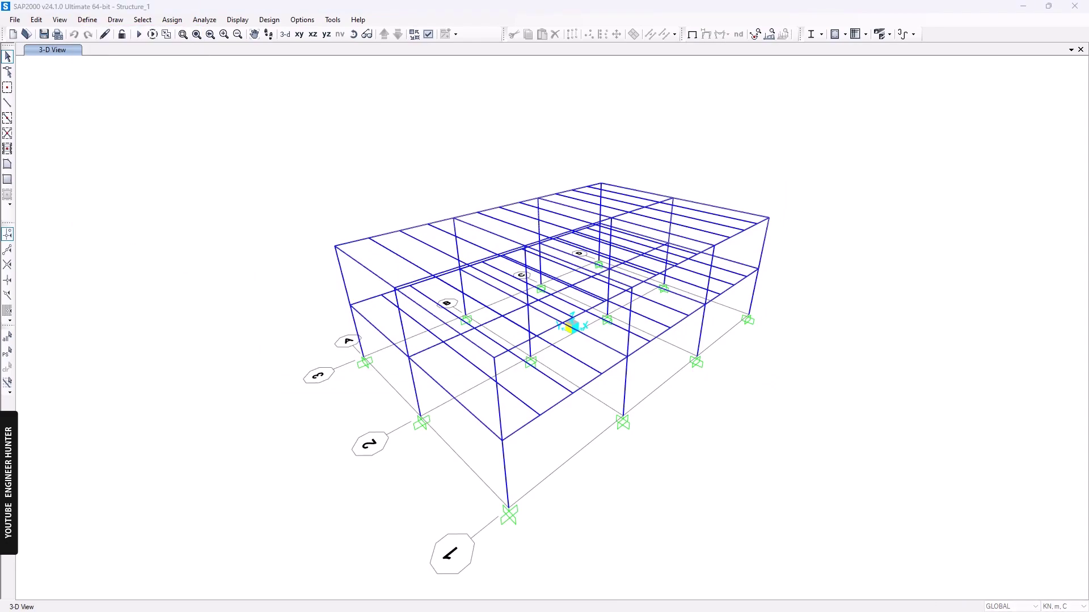
pyautogui.scroll(-3, 326, 275)
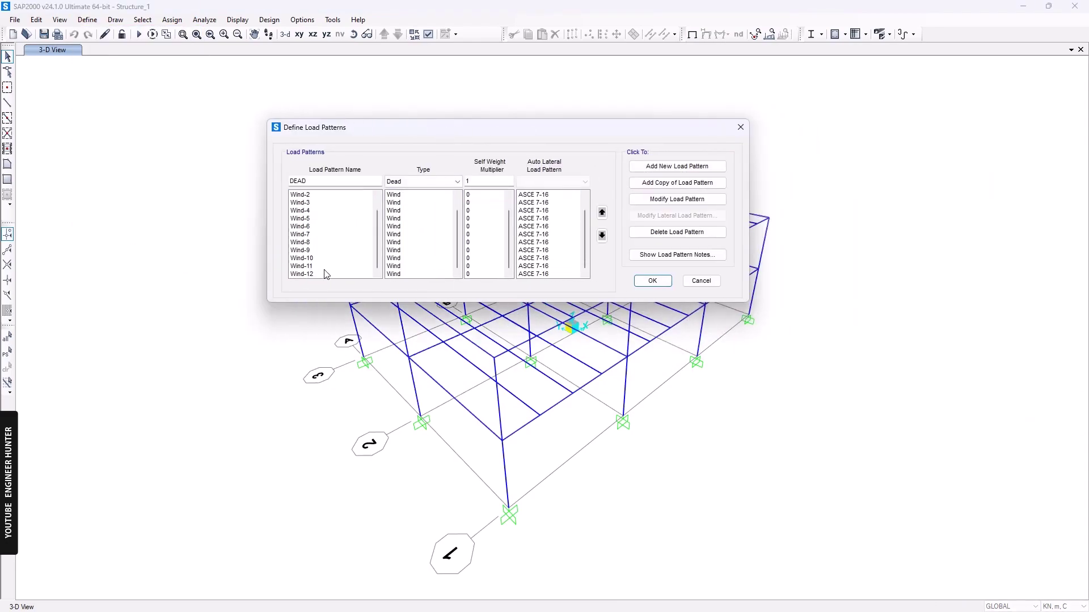
pyautogui.scroll(1, 311, 266)
pyautogui.moveTo(304, 220); pyautogui.dragTo(301, 251)
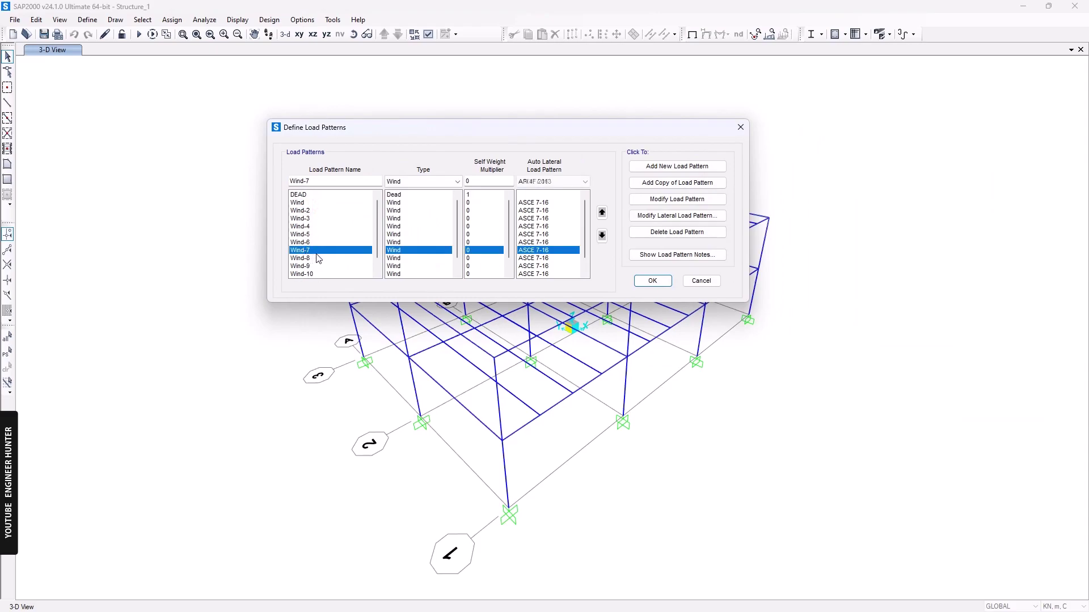
pyautogui.scroll(-1, 301, 251)
pyautogui.scroll(1, 313, 264)
pyautogui.click(305, 212)
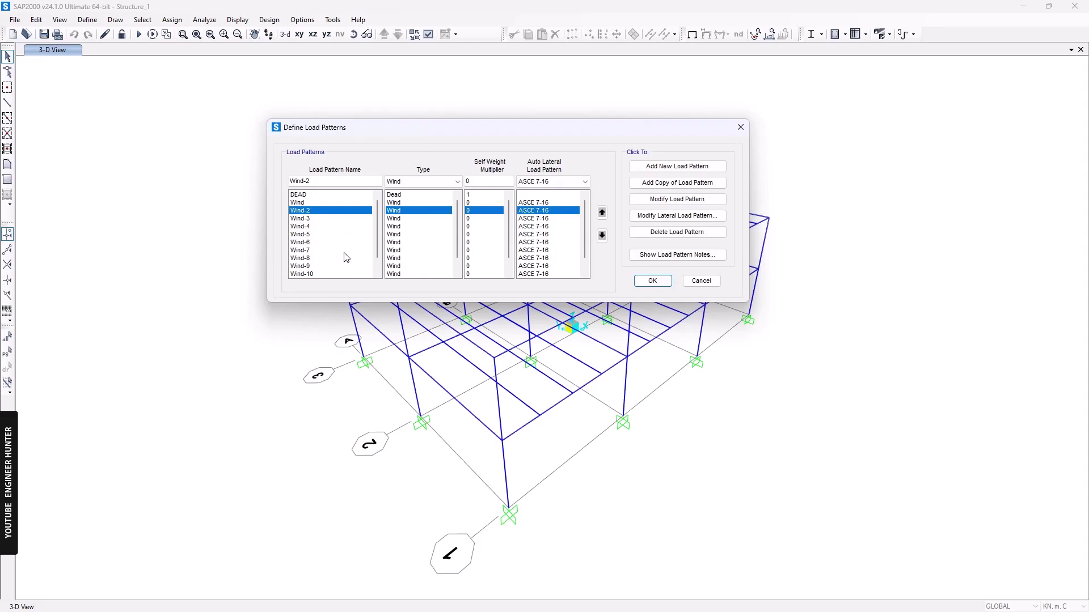
pyautogui.click(312, 242)
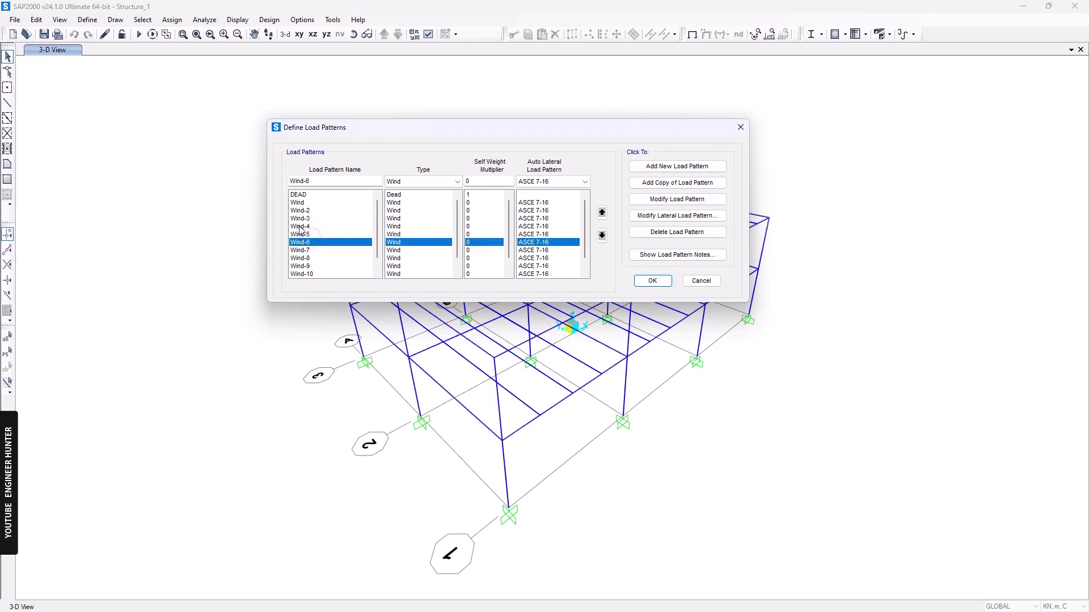
# Step: Examine the Wind-6 pattern's direction angle, case and eccentricity ratios, cancel its settings, and look through the remaining wind patterns
pyautogui.click(655, 217)
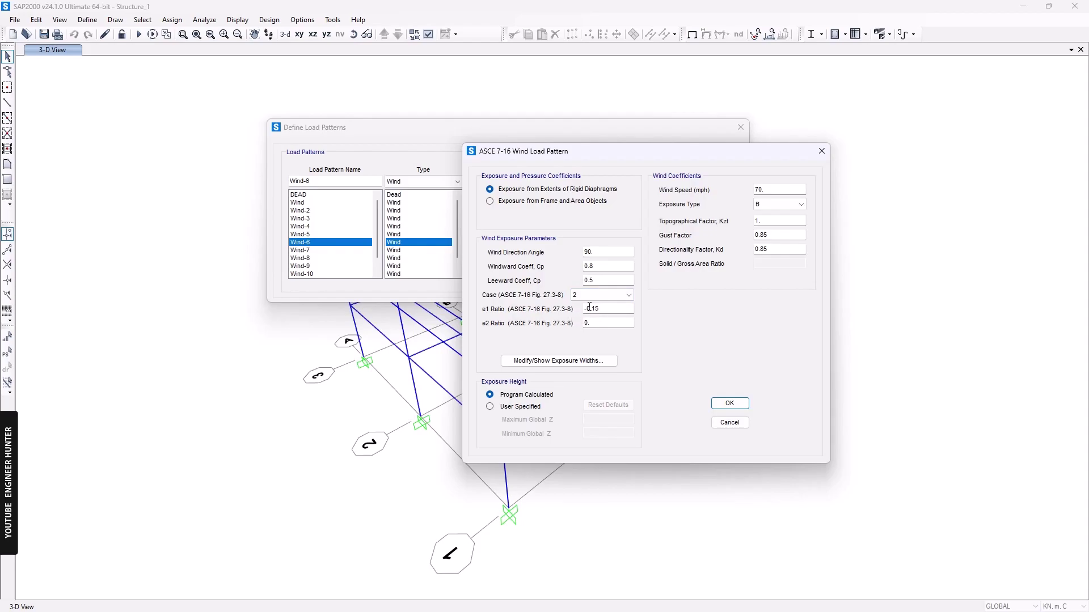
pyautogui.doubleClick(607, 255)
pyautogui.click(608, 255)
pyautogui.click(740, 426)
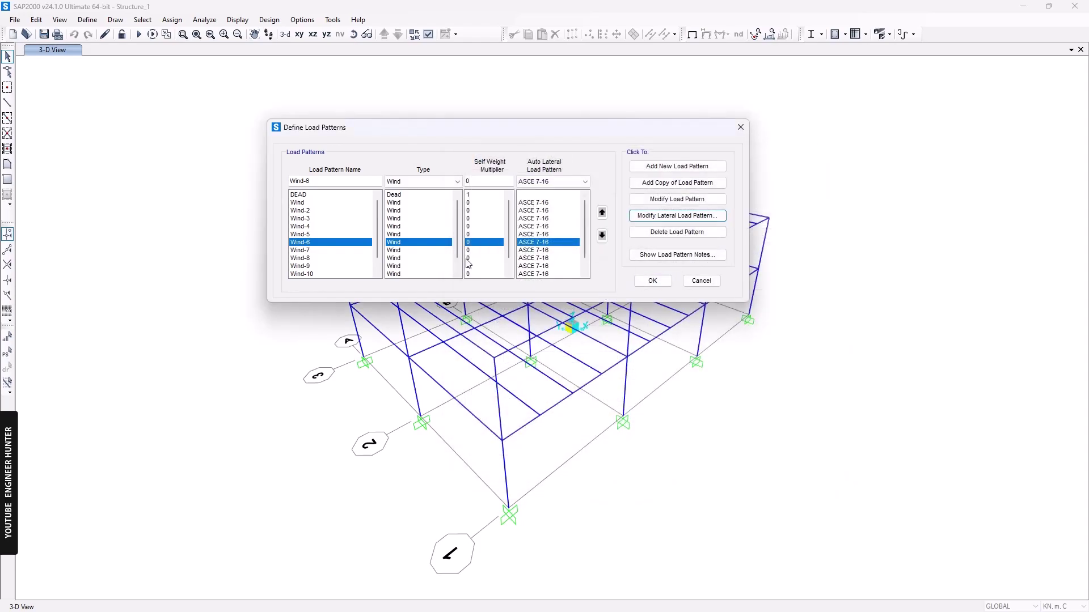
pyautogui.scroll(-1, 304, 269)
pyautogui.scroll(2, 347, 253)
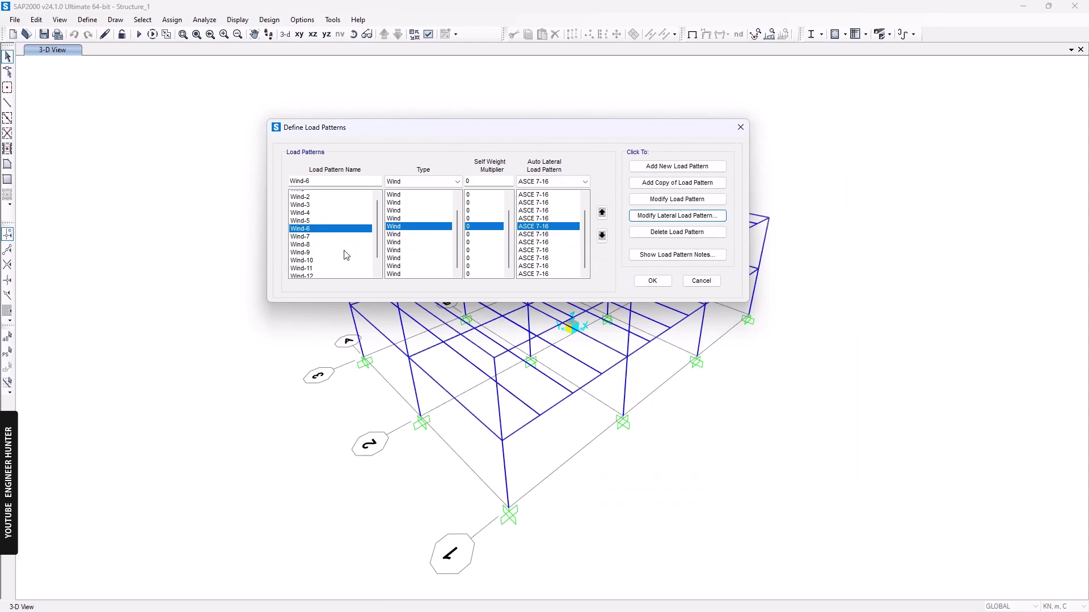
pyautogui.scroll(-1, 368, 274)
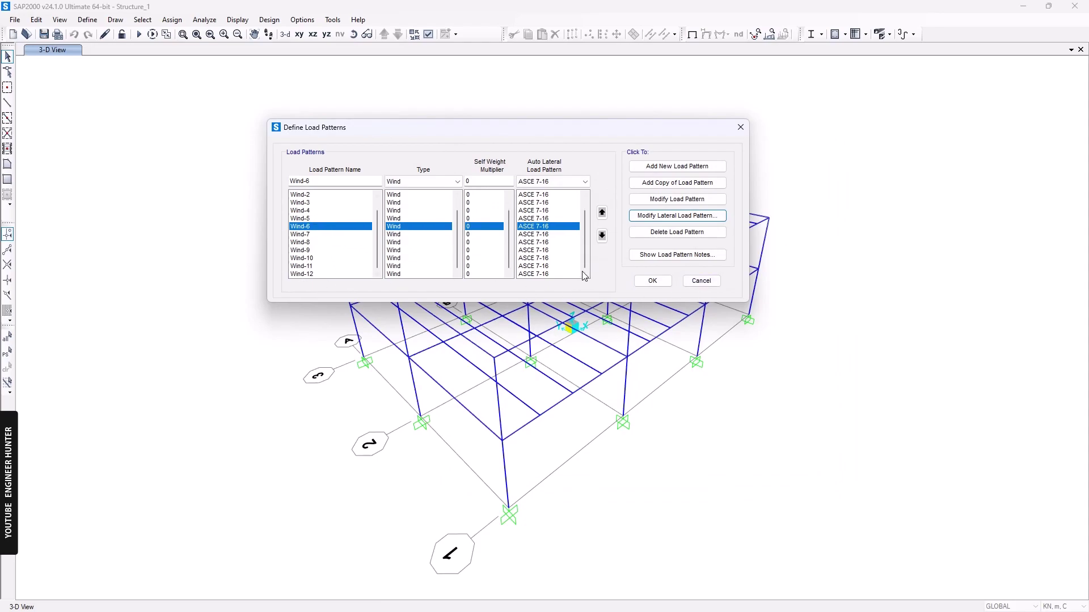
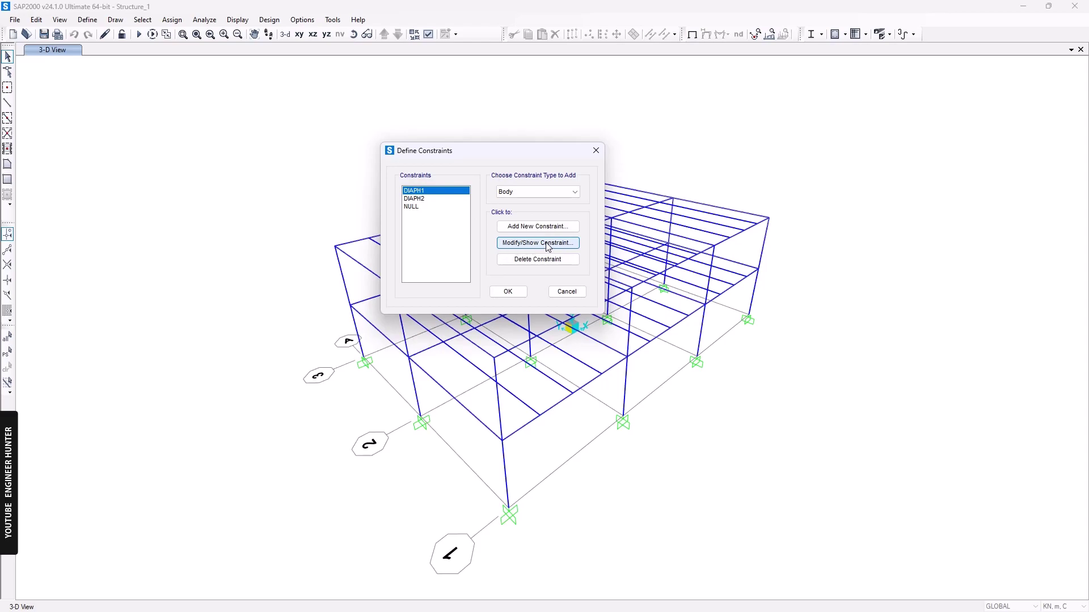
# Step: Review the DIAPH1 diaphragm constraint's name, coordinate system and constraint axis, and accept its definition
pyautogui.click(548, 244)
pyautogui.moveTo(564, 142); pyautogui.dragTo(569, 138)
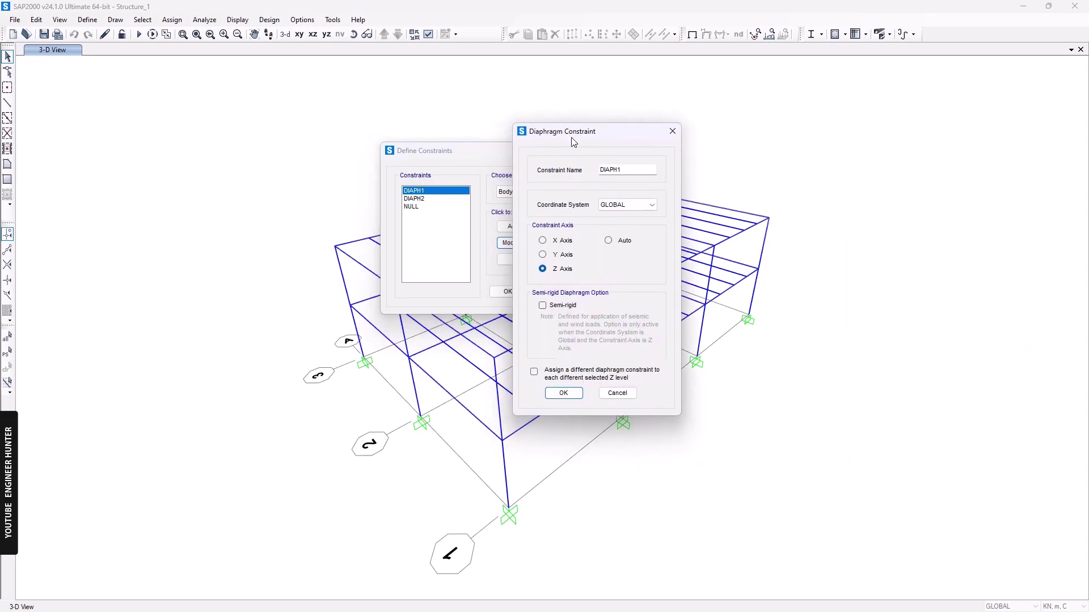
pyautogui.doubleClick(621, 169)
pyautogui.click(626, 203)
pyautogui.click(624, 204)
pyautogui.click(554, 271)
pyautogui.click(564, 393)
# Step: Review the DIAPH2 diaphragm constraint's definition and close the constraint definitions without changes
pyautogui.click(426, 199)
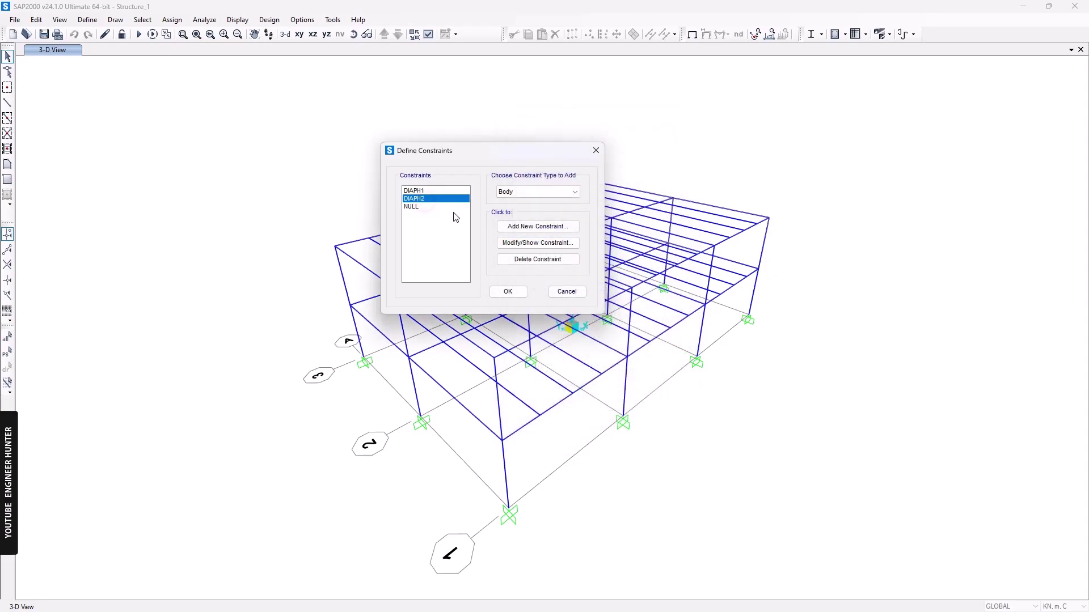
pyautogui.click(537, 243)
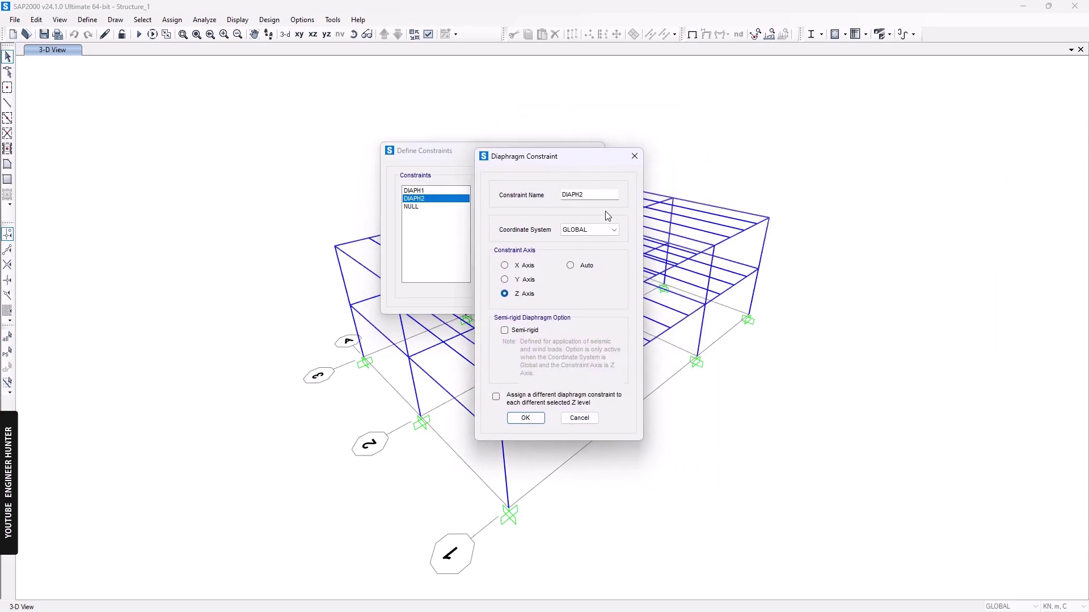
pyautogui.click(580, 418)
pyautogui.moveTo(446, 154); pyautogui.dragTo(873, 153)
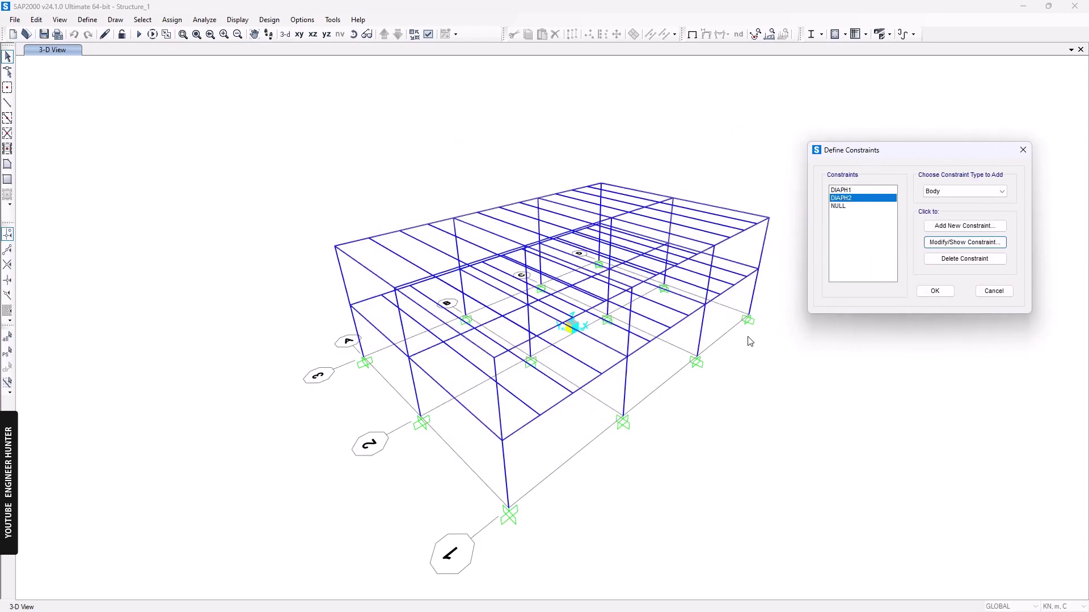
pyautogui.click(992, 291)
pyautogui.keyDown('shift'); pyautogui.moveTo(757, 412); pyautogui.dragTo(863, 340, button='middle'); pyautogui.keyUp('shift')
pyautogui.click(274, 220)
pyautogui.moveTo(323, 225); pyautogui.dragTo(828, 267)
pyautogui.keyDown('shift'); pyautogui.moveTo(712, 372); pyautogui.dragTo(736, 339, button='middle'); pyautogui.keyUp('shift')
pyautogui.moveTo(298, 285); pyautogui.dragTo(811, 330)
pyautogui.keyDown('shift'); pyautogui.moveTo(798, 379); pyautogui.dragTo(408, 255, button='middle'); pyautogui.keyUp('shift')
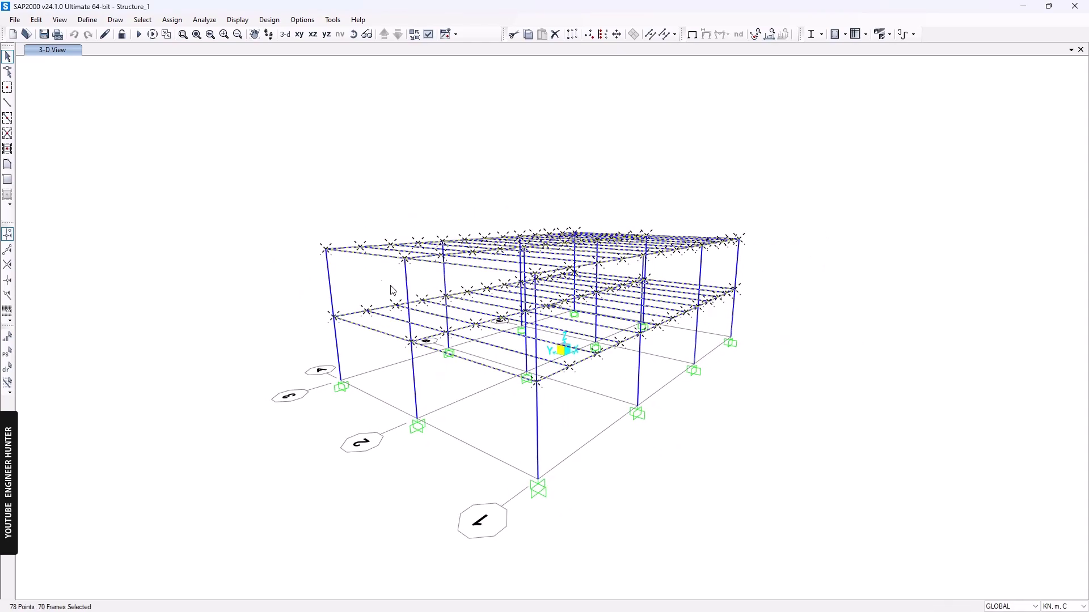
pyautogui.hotkey('ctrl', 'shift', 'c')
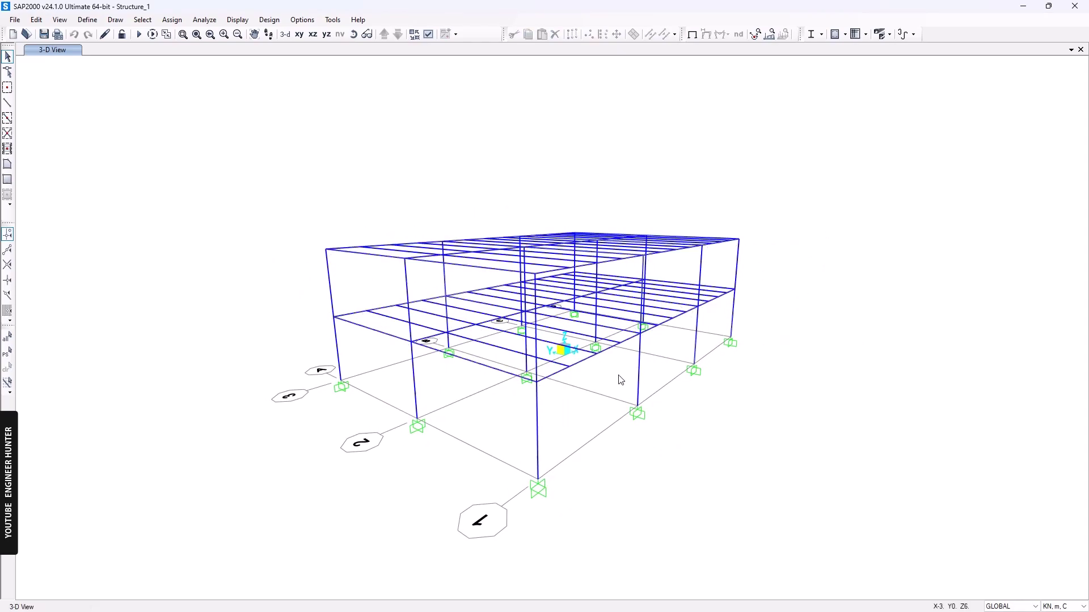
# Step: Assign the DIAPH1 joint constraint to all joints at the intermediate floor level of the frame
pyautogui.click(174, 21)
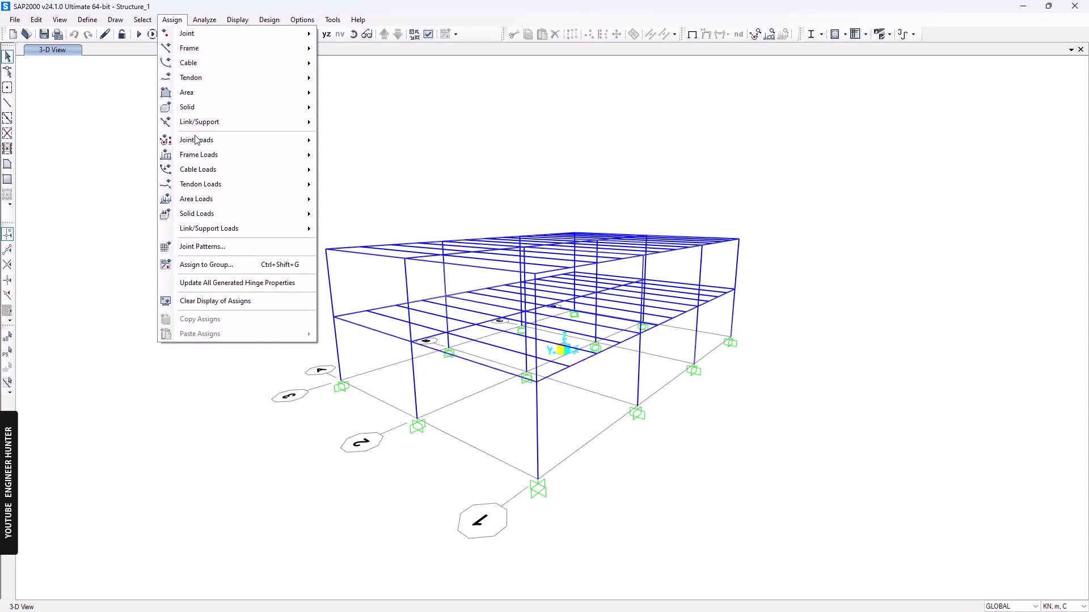
pyautogui.click(173, 22)
pyautogui.click(174, 23)
pyautogui.moveTo(187, 34)
pyautogui.click(364, 52)
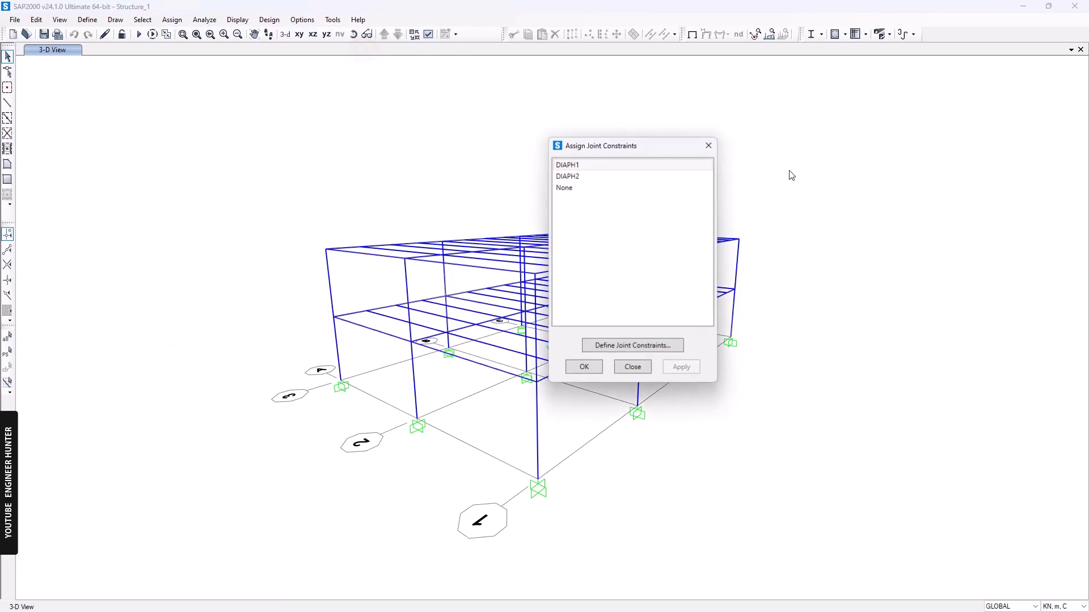
pyautogui.moveTo(616, 138); pyautogui.dragTo(898, 130)
pyautogui.keyDown('shift'); pyautogui.moveTo(637, 188); pyautogui.dragTo(617, 272, button='middle'); pyautogui.keyUp('shift')
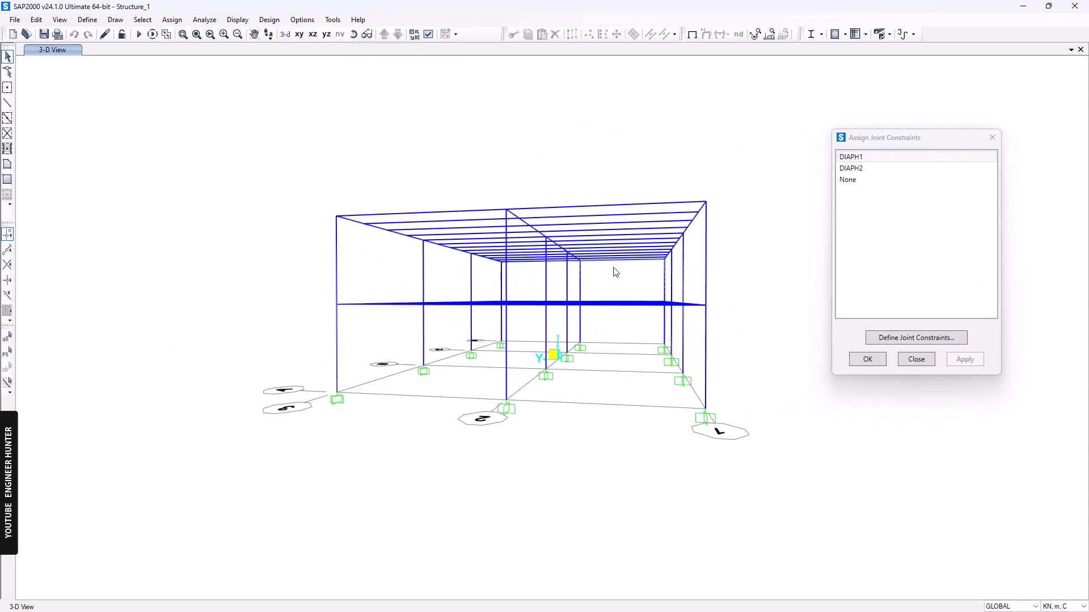
pyautogui.moveTo(321, 291); pyautogui.dragTo(737, 317)
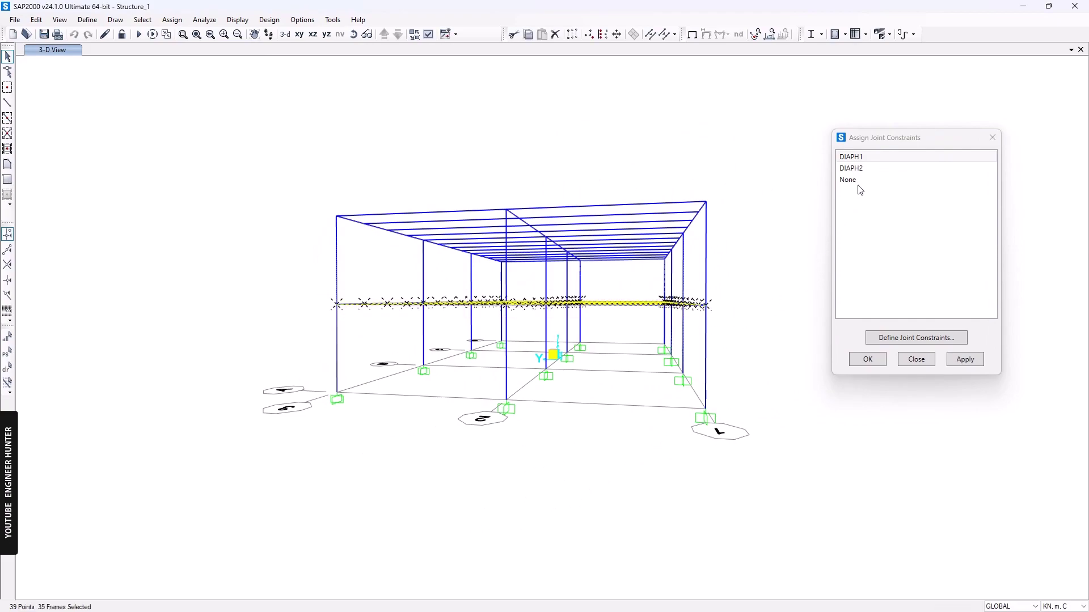
pyautogui.click(855, 157)
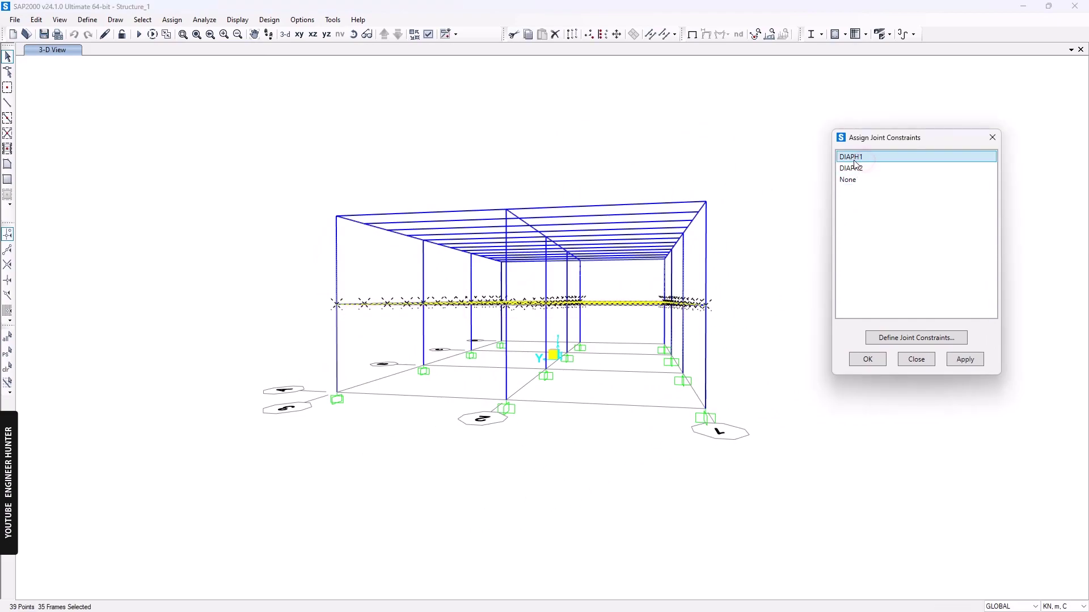
pyautogui.click(967, 360)
# Step: Assign the DIAPH2 joint constraint to all joints at the roof level of the frame
pyautogui.moveTo(286, 181); pyautogui.dragTo(763, 276)
pyautogui.click(885, 169)
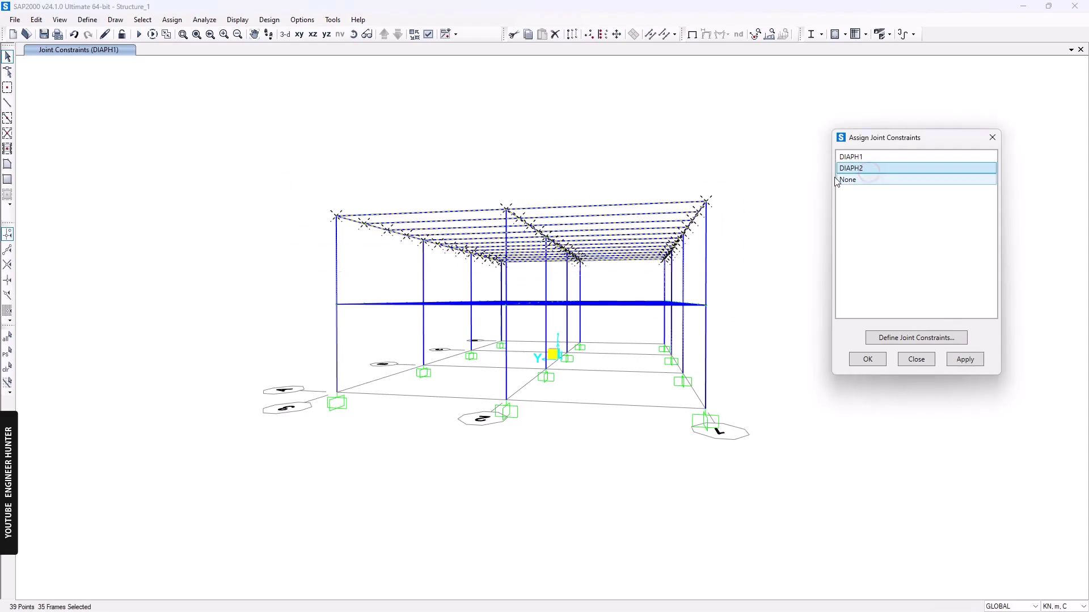
pyautogui.click(964, 360)
pyautogui.click(917, 359)
pyautogui.click(759, 235)
# Step: Run the analysis for the DEAD case and all Wind load cases, leaving MODAL out of the run
pyautogui.keyDown('shift'); pyautogui.moveTo(867, 311); pyautogui.dragTo(492, 277, button='middle'); pyautogui.keyUp('shift')
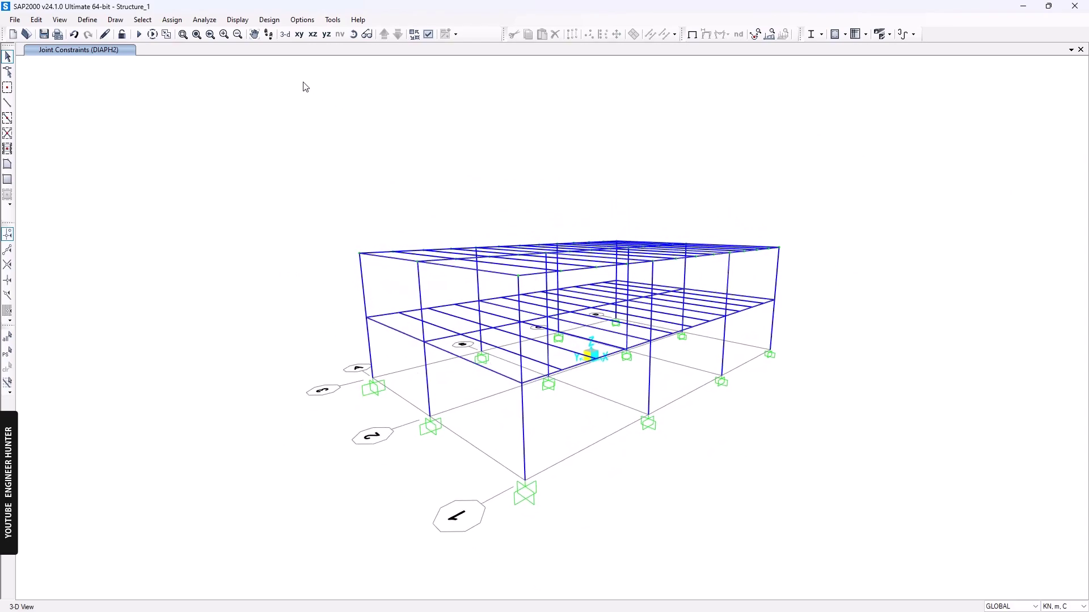
pyautogui.click(286, 34)
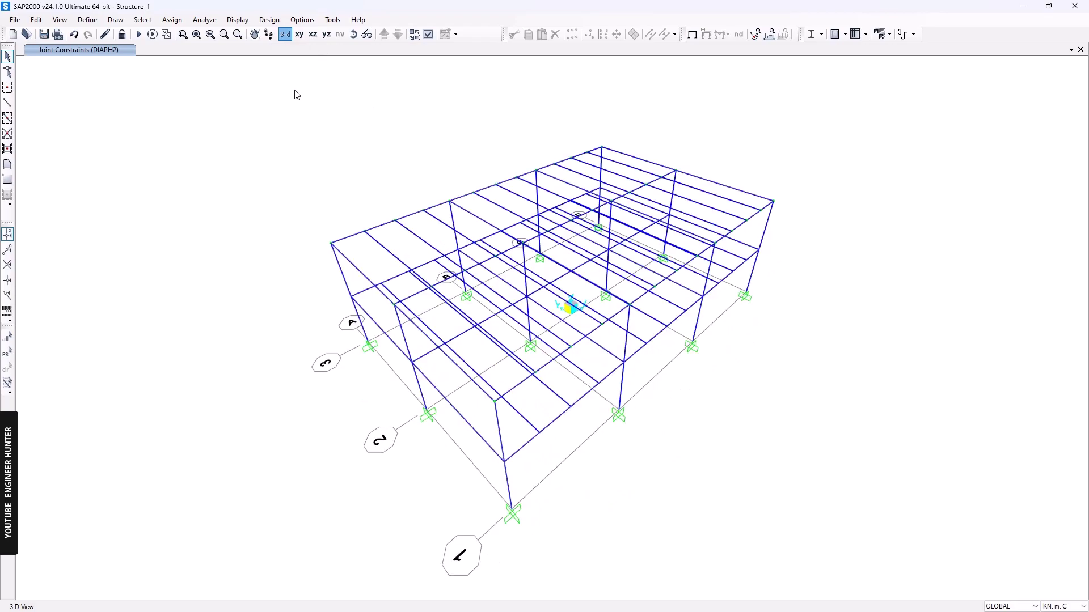
pyautogui.click(204, 20)
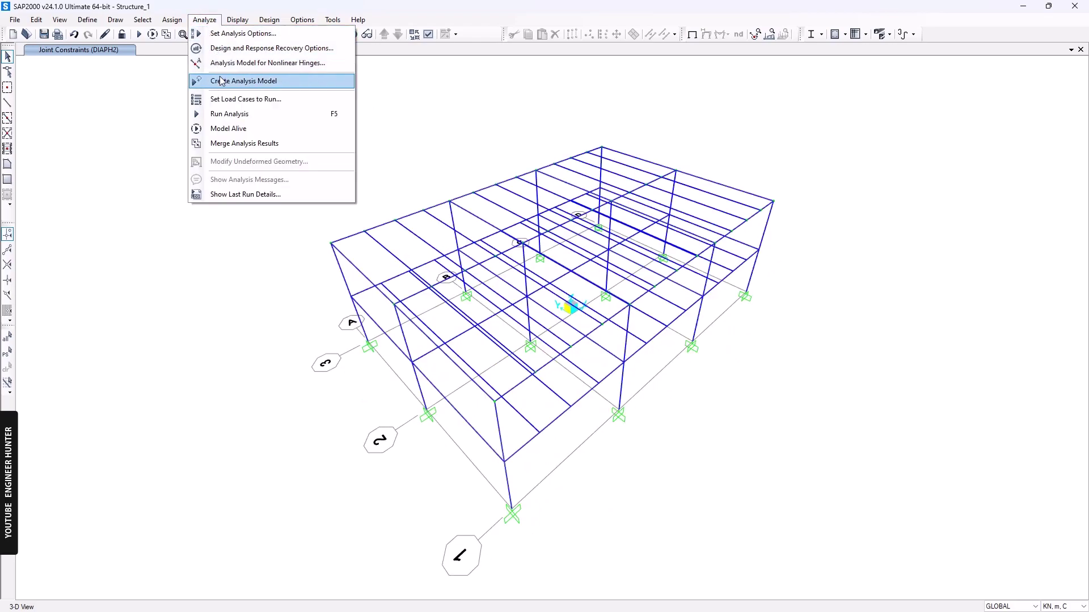
pyautogui.click(228, 115)
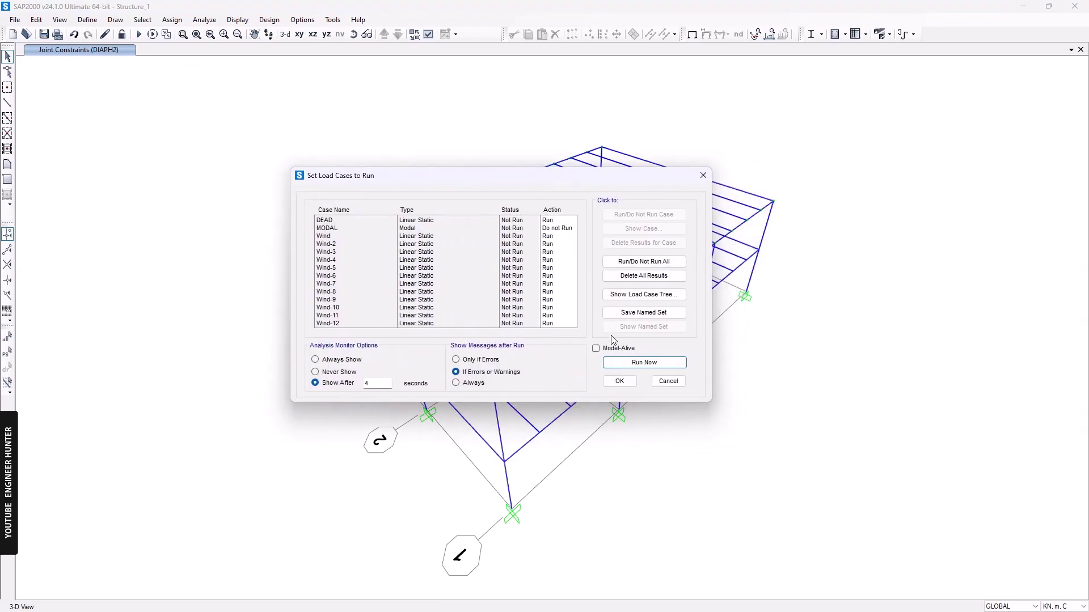
pyautogui.click(638, 363)
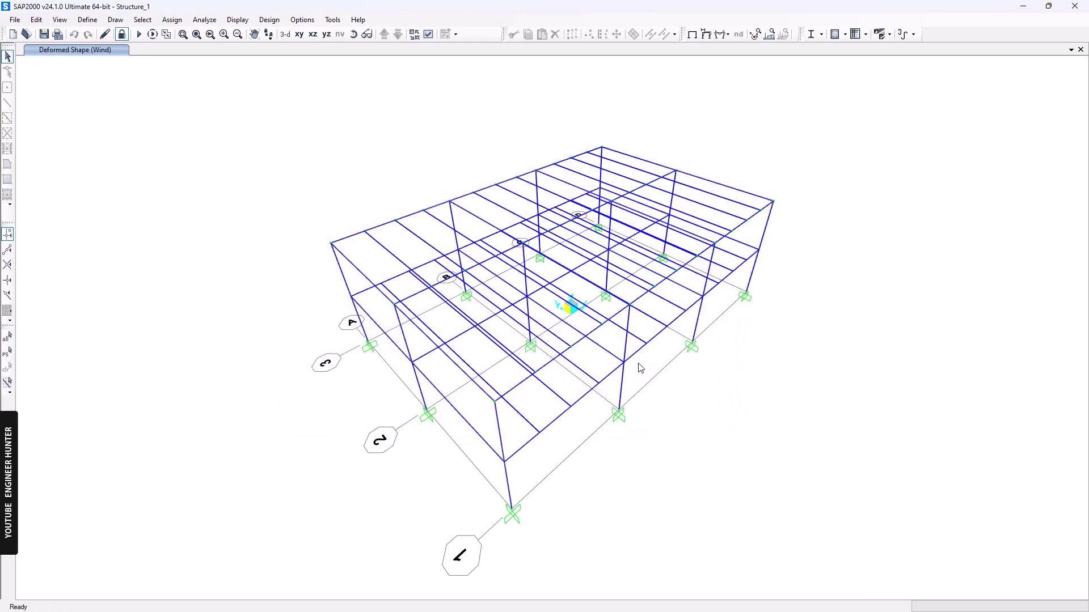
# Step: Display the frame's deformed shape for the Wind load case, keeping the display settings clear of the model
pyautogui.keyDown('shift'); pyautogui.moveTo(731, 439); pyautogui.dragTo(521, 213, button='middle'); pyautogui.keyUp('shift')
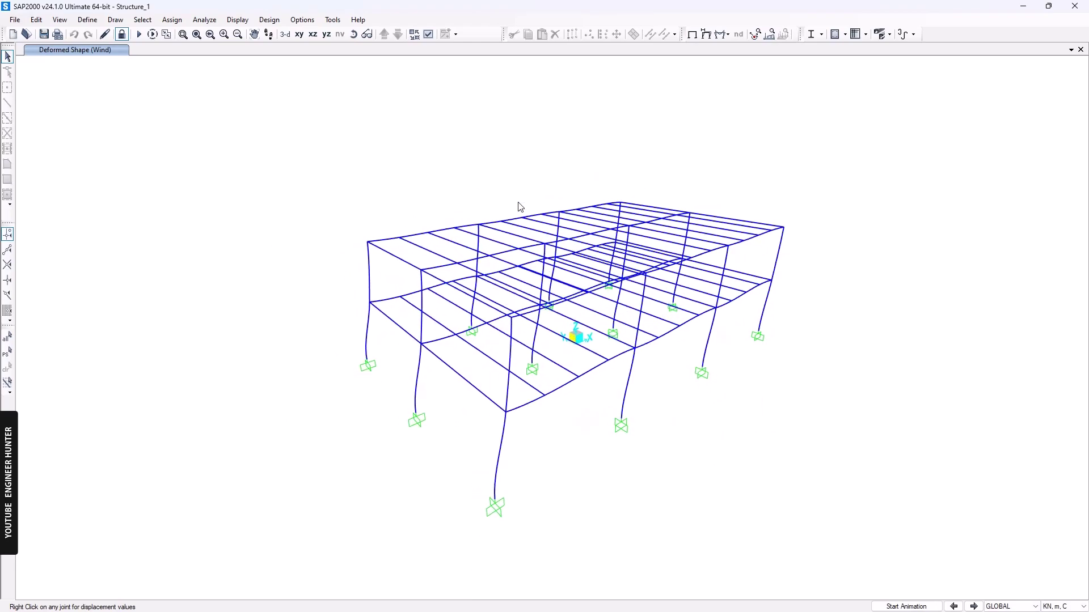
pyautogui.click(707, 34)
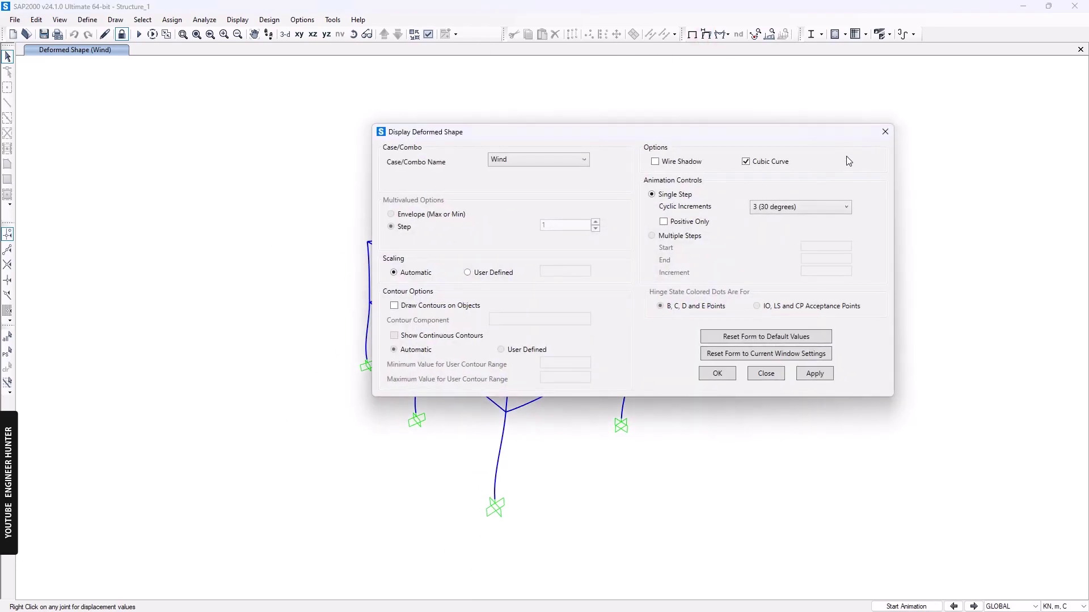
pyautogui.moveTo(540, 136); pyautogui.dragTo(254, 40)
pyautogui.click(207, 65)
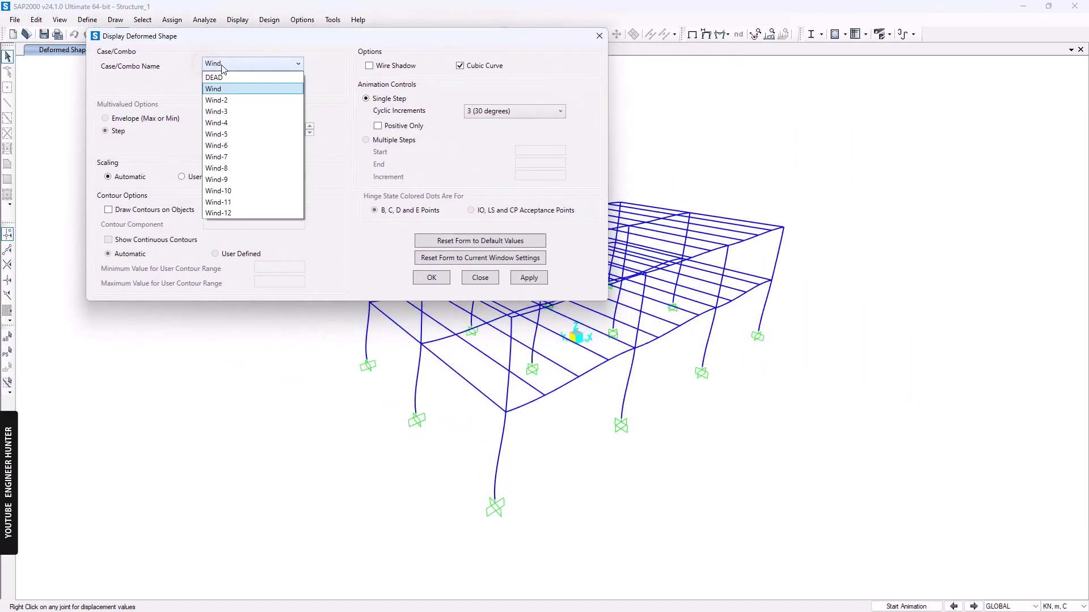
pyautogui.click(219, 89)
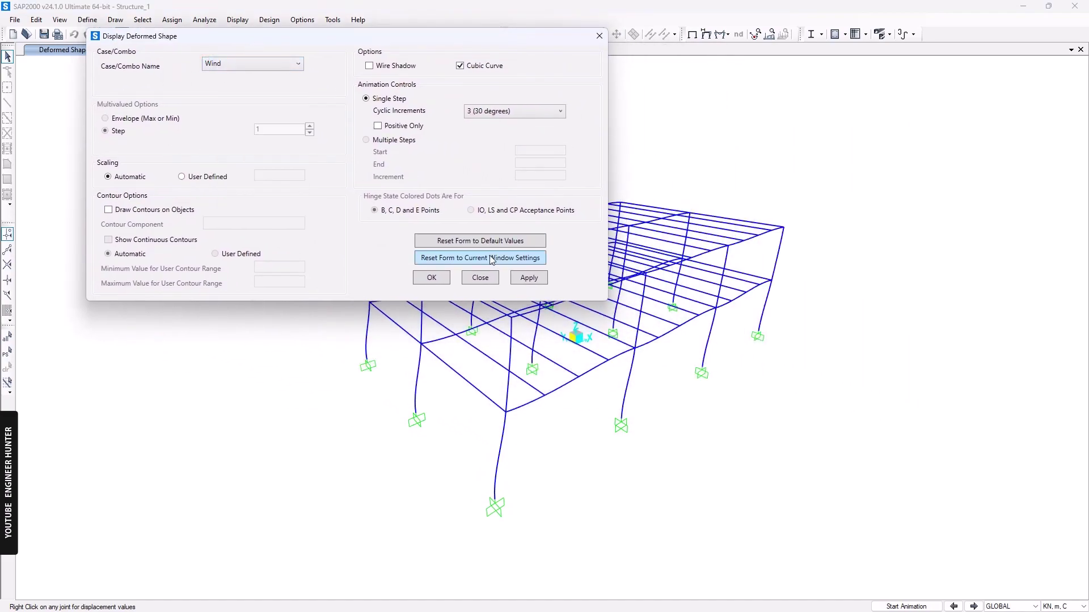
pyautogui.click(529, 278)
pyautogui.moveTo(561, 430); pyautogui.dragTo(826, 412, button='middle')
pyautogui.moveTo(435, 42); pyautogui.dragTo(374, 49)
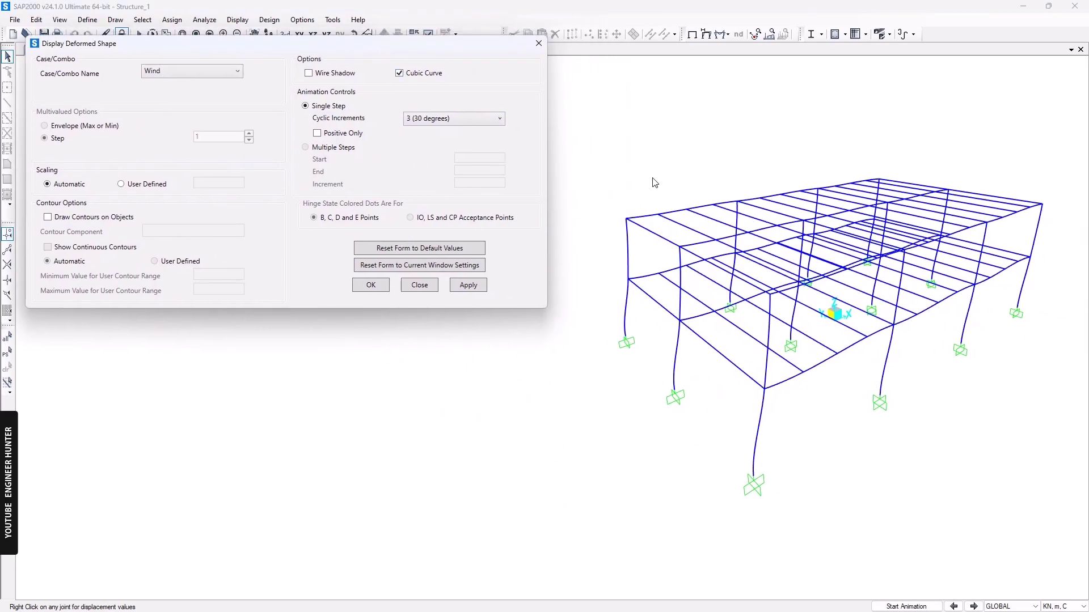
pyautogui.moveTo(649, 178); pyautogui.dragTo(632, 185, button='middle')
# Step: Display the frame's deformed shape for the Wind-2 load case
pyautogui.moveTo(436, 50); pyautogui.dragTo(437, 117)
pyautogui.click(220, 145)
pyautogui.click(177, 174)
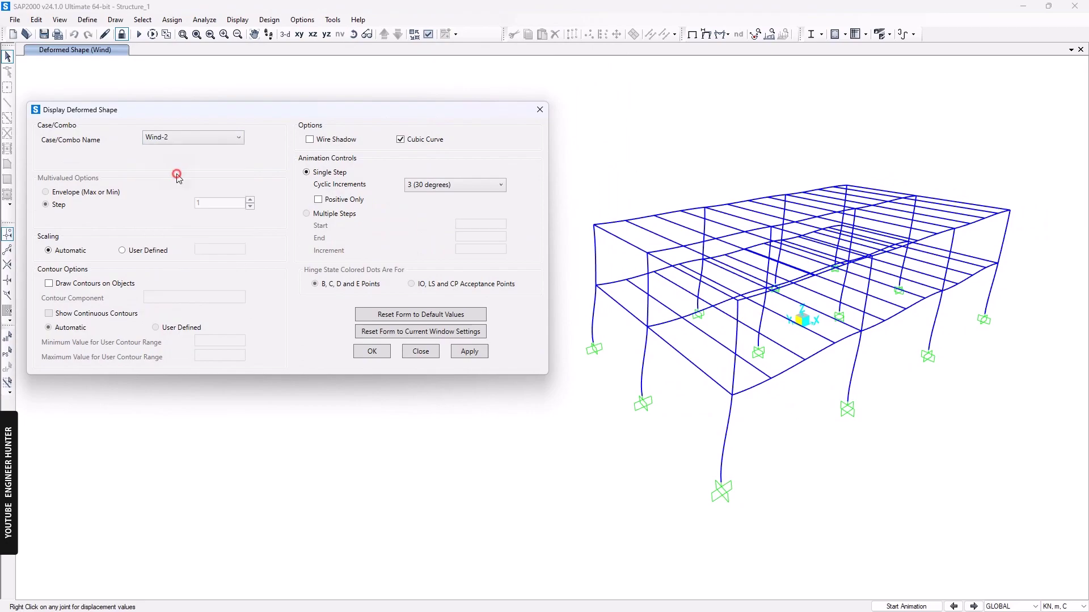
pyautogui.click(474, 352)
pyautogui.keyDown('shift'); pyautogui.moveTo(935, 461); pyautogui.dragTo(940, 519, button='middle'); pyautogui.keyUp('shift')
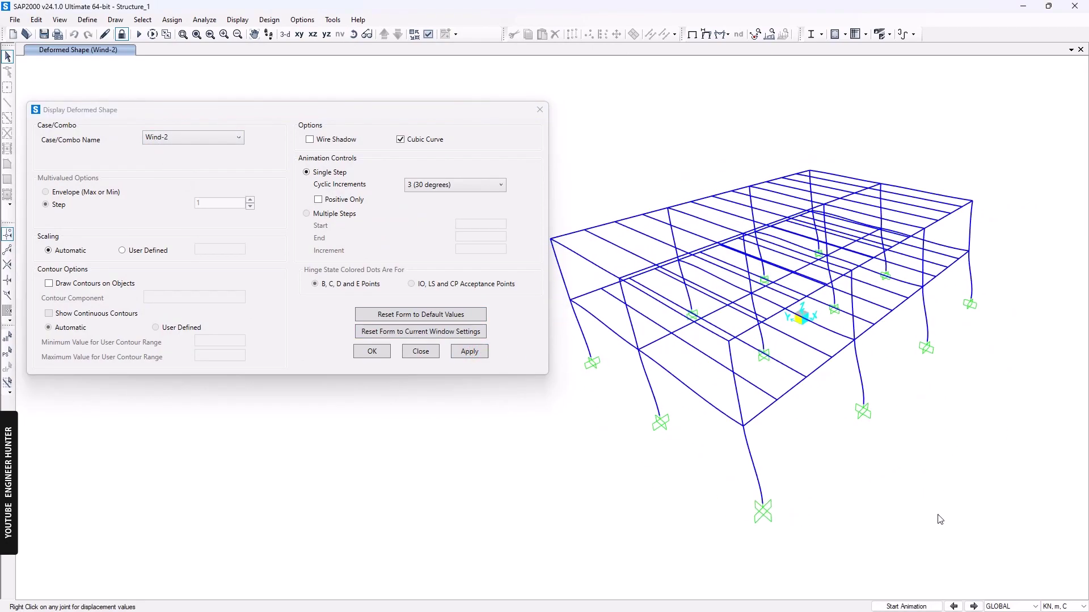
# Step: Step through the deformed shapes of load cases Wind-3 to Wind-6 and close the deformed shape settings
pyautogui.click(972, 606)
pyautogui.click(973, 606)
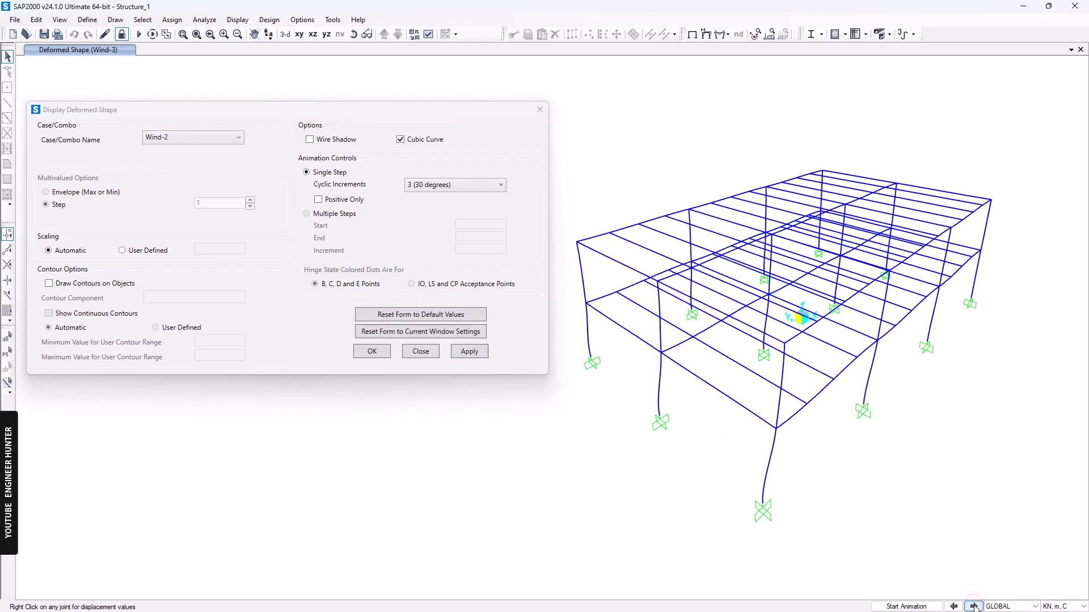
pyautogui.click(973, 606)
pyautogui.click(973, 607)
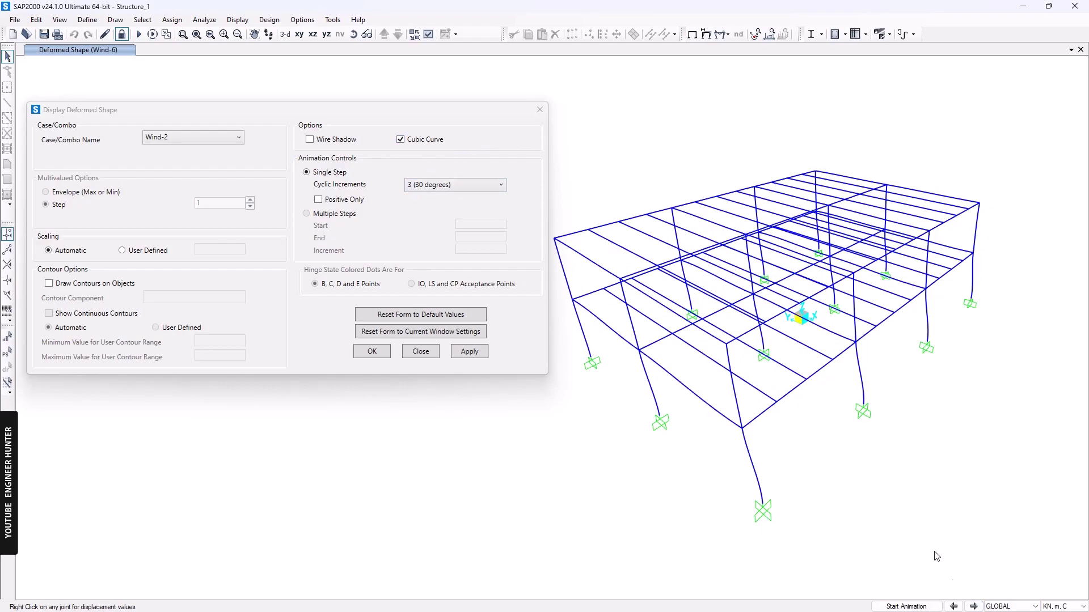
pyautogui.click(539, 109)
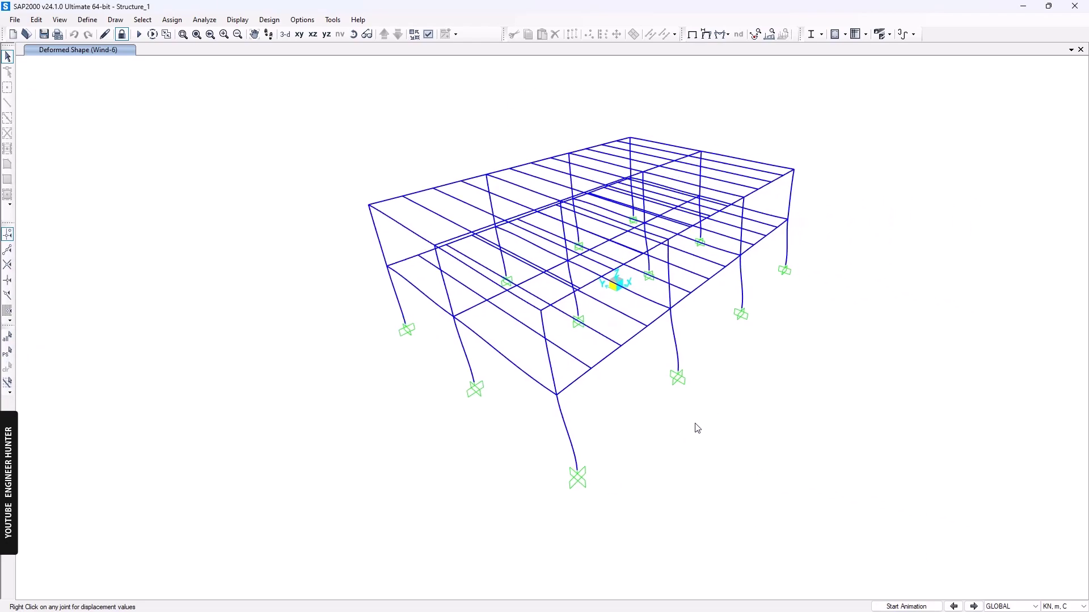
pyautogui.keyDown('shift'); pyautogui.moveTo(648, 456); pyautogui.dragTo(739, 430, button='middle'); pyautogui.keyUp('shift')
pyautogui.keyDown('shift'); pyautogui.moveTo(608, 421); pyautogui.dragTo(338, 198, button='middle'); pyautogui.keyUp('shift')
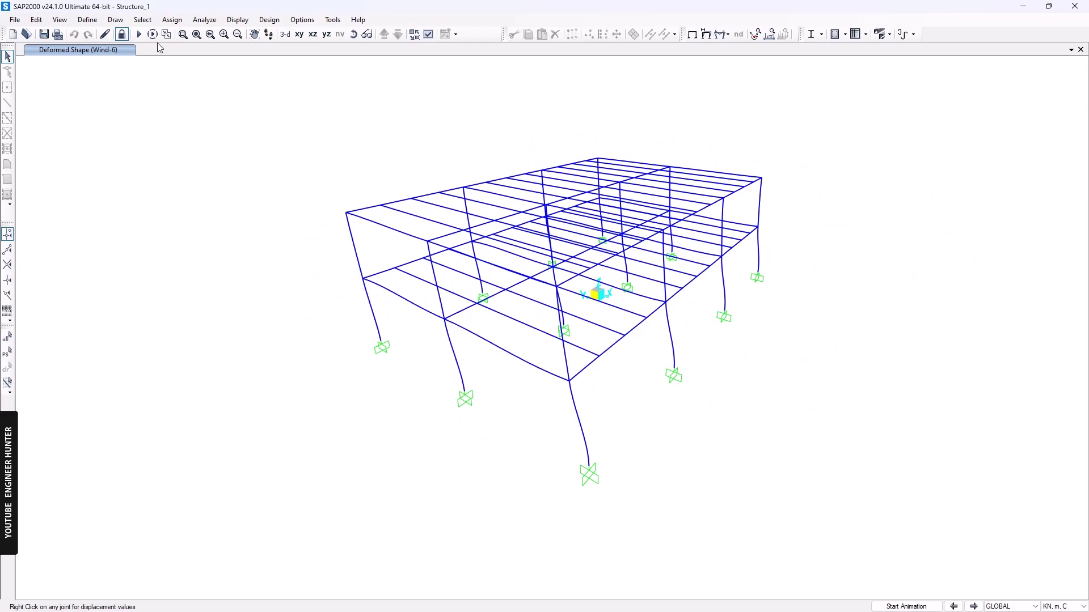
# Step: Unlock the model, deleting its analysis results, and restore the default 3-D view
pyautogui.click(122, 34)
pyautogui.click(562, 353)
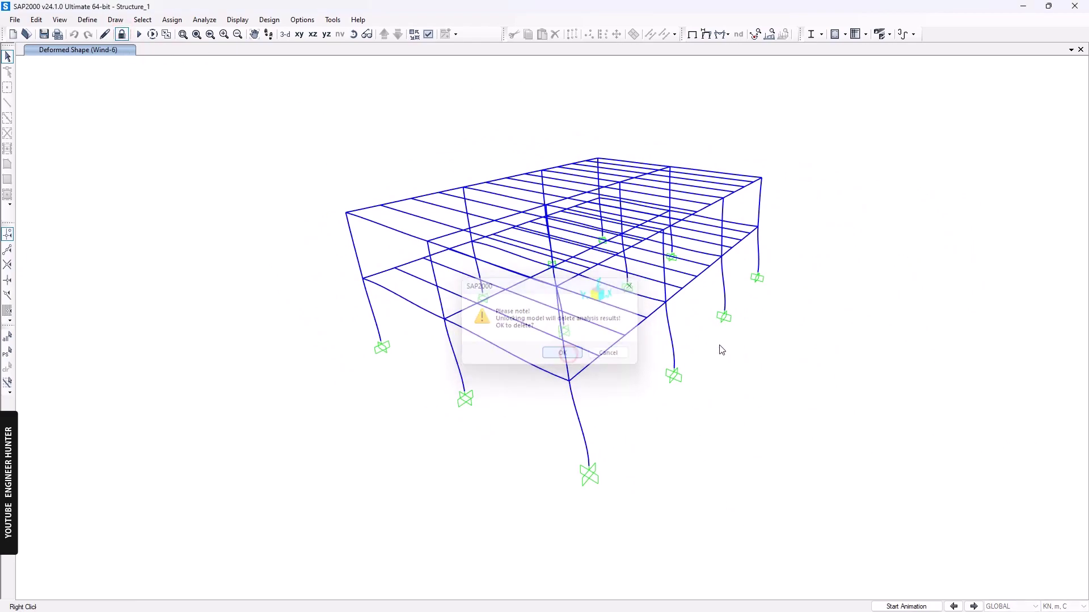
pyautogui.keyDown('shift'); pyautogui.moveTo(713, 396); pyautogui.dragTo(780, 348, button='middle'); pyautogui.keyUp('shift')
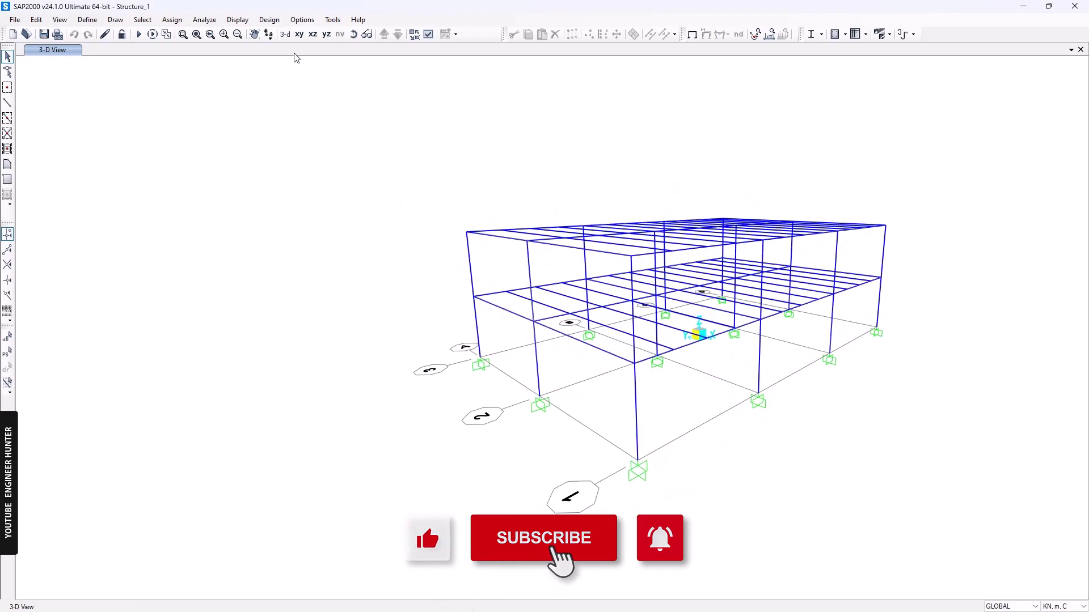
pyautogui.click(285, 34)
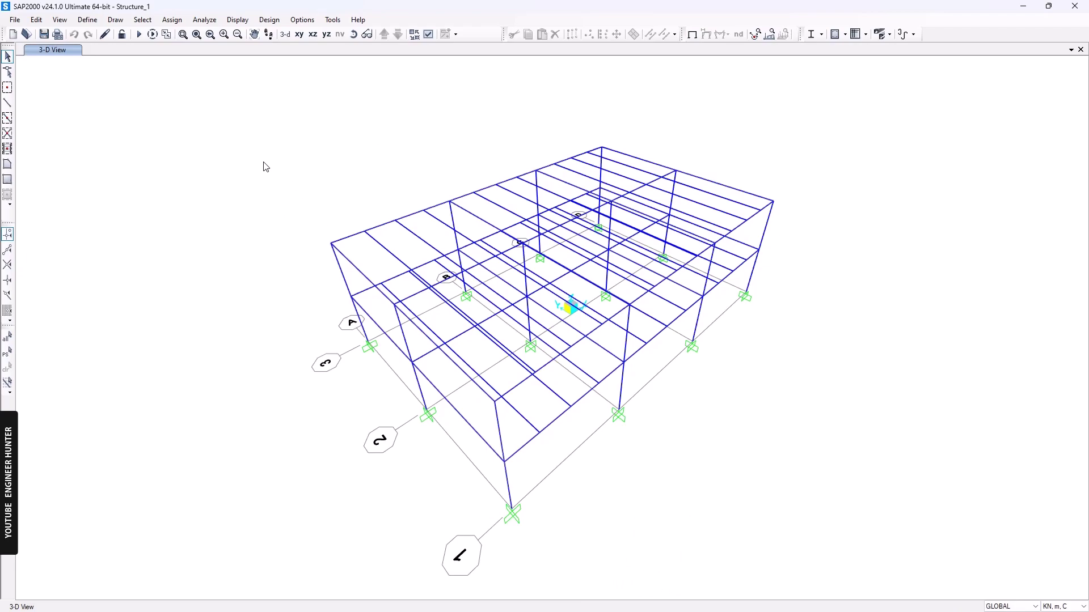
# Step: Look through the Wind load patterns in the load pattern definitions and cancel without changes
pyautogui.moveTo(338, 219)
pyautogui.keyDown('shift'); pyautogui.mouseDown(button='middle')
pyautogui.moveTo(333, 127)
pyautogui.moveTo(318, 96)
pyautogui.mouseUp(button='middle'); pyautogui.keyUp('shift')
pyautogui.click(99, 22)
pyautogui.click(90, 22)
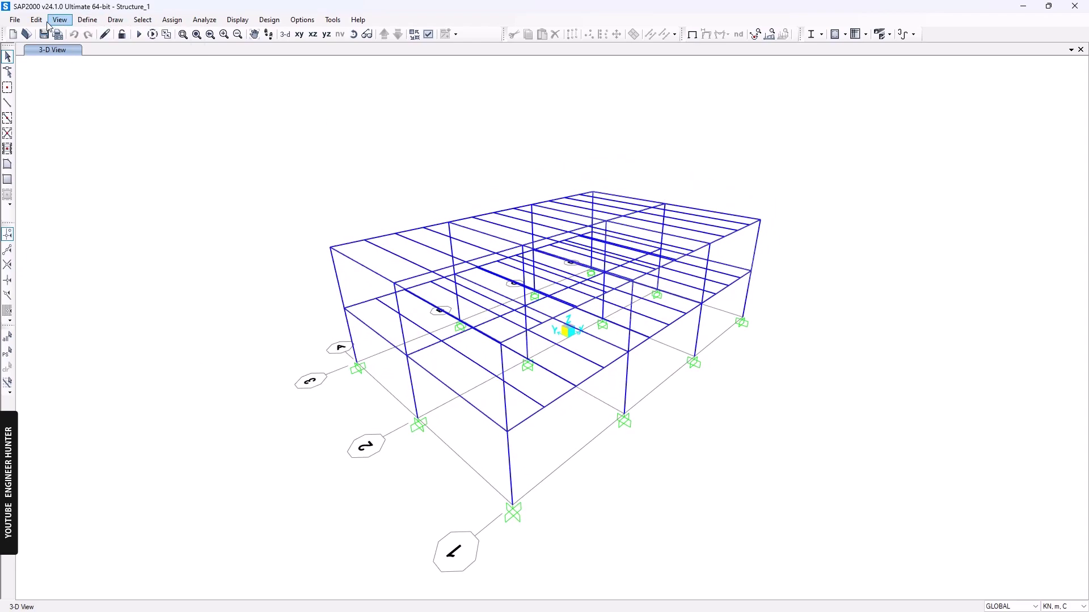
pyautogui.click(88, 19)
pyautogui.click(127, 257)
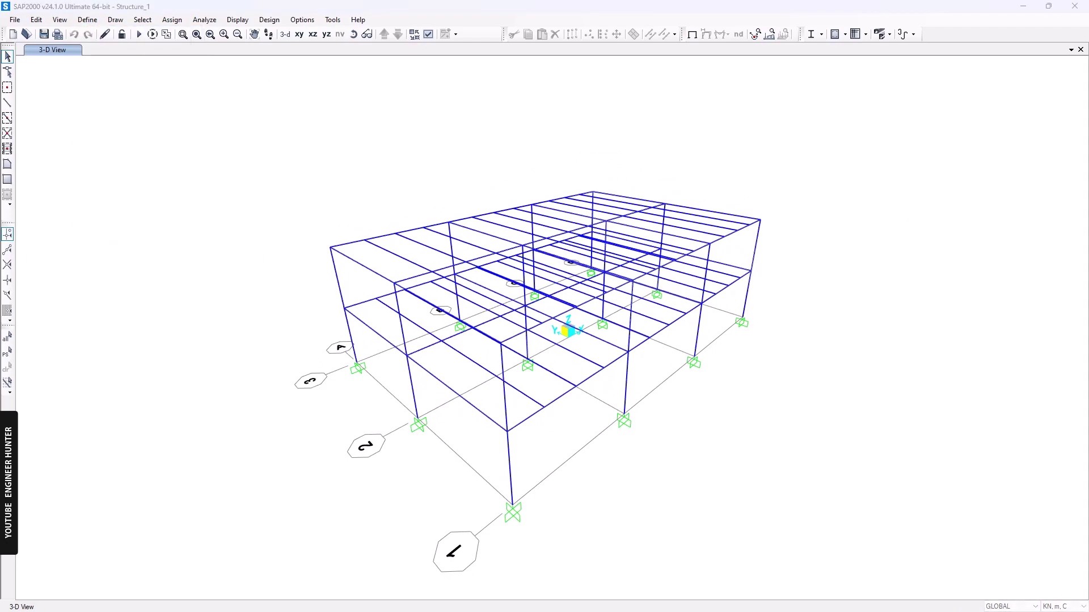
pyautogui.moveTo(420, 190); pyautogui.dragTo(417, 211)
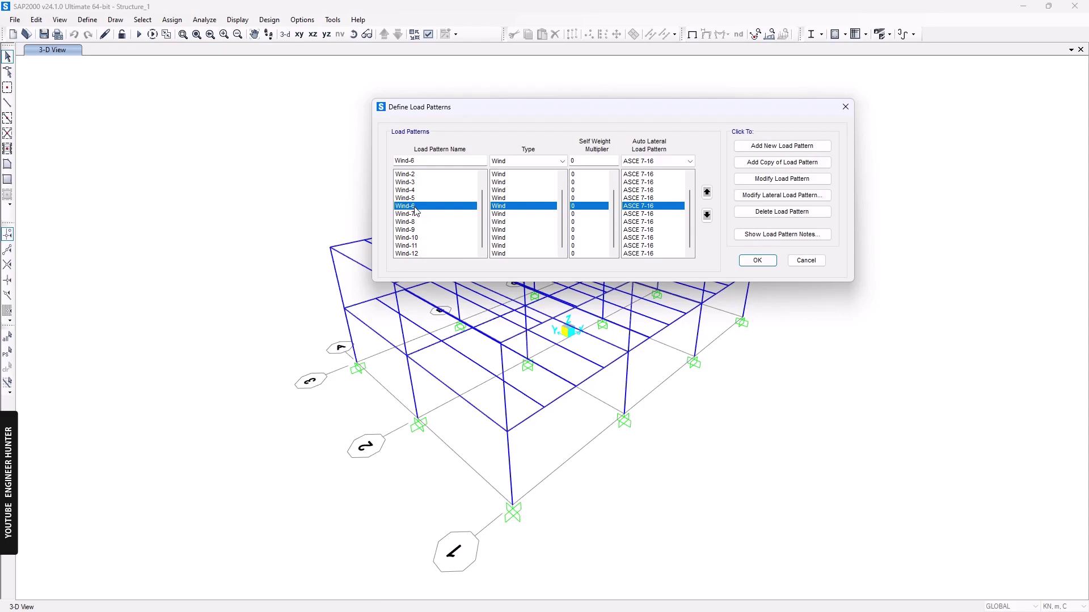
pyautogui.click(429, 253)
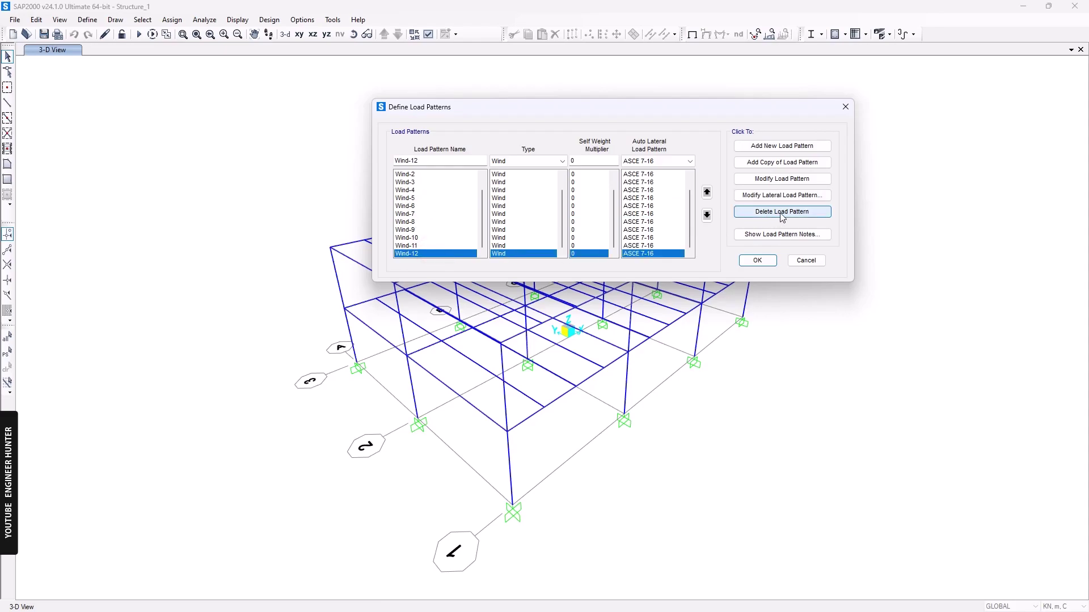
pyautogui.click(426, 231)
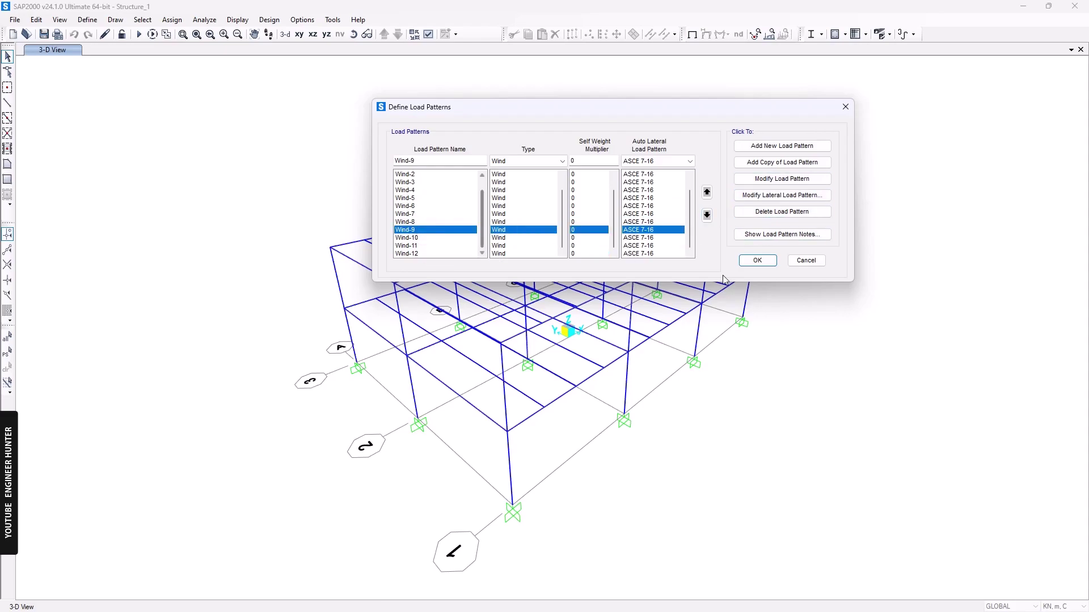
pyautogui.click(805, 259)
# Step: Open the Load Patterns and Load Case Definitions tables for interactive database editing
pyautogui.click(36, 20)
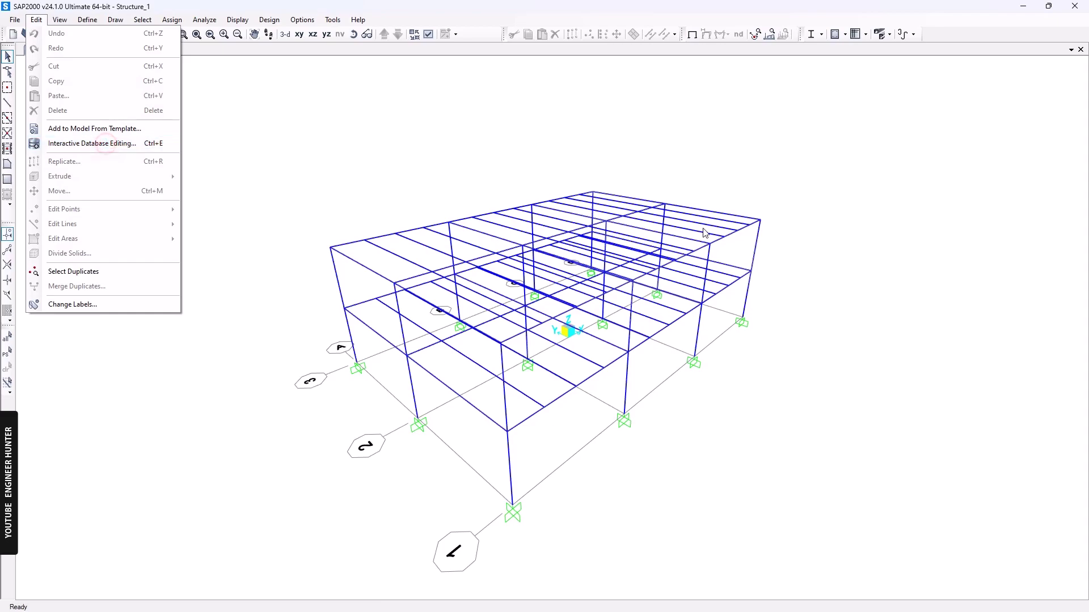
pyautogui.click(108, 145)
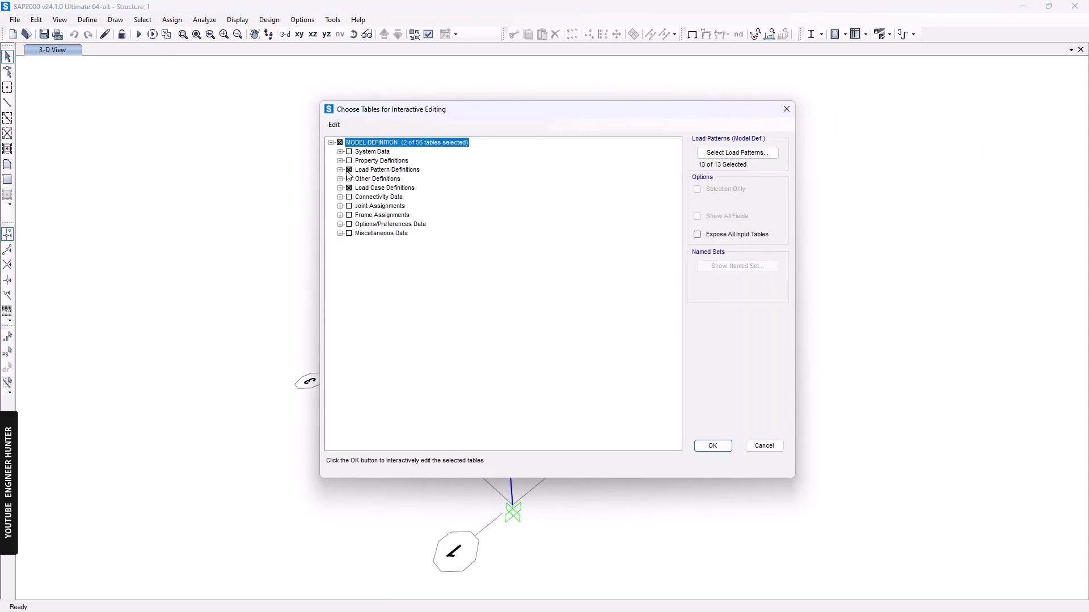
pyautogui.click(340, 170)
pyautogui.click(377, 179)
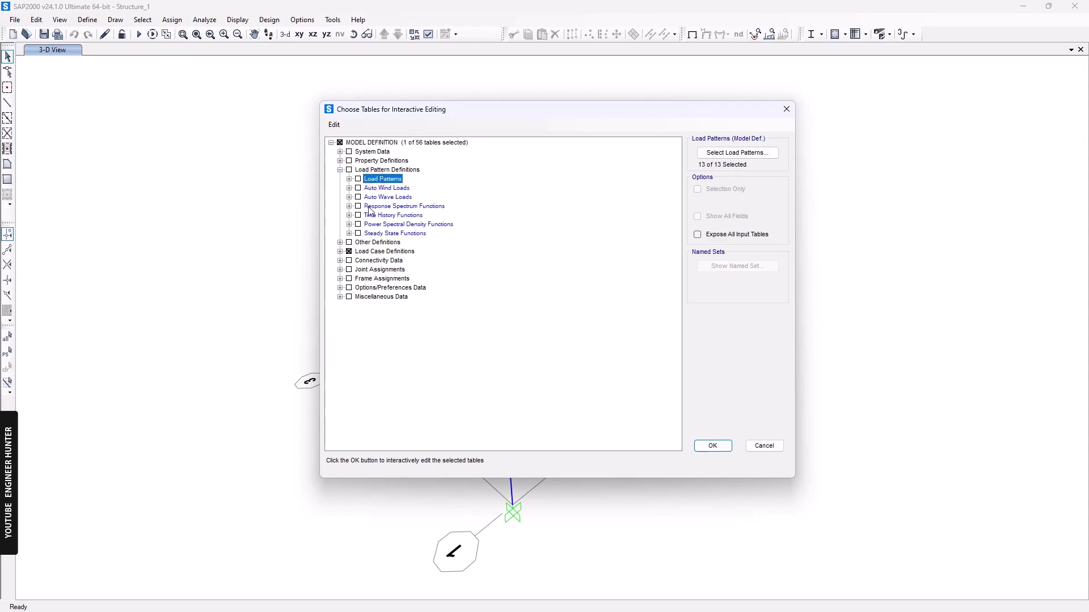
pyautogui.click(358, 179)
pyautogui.click(339, 251)
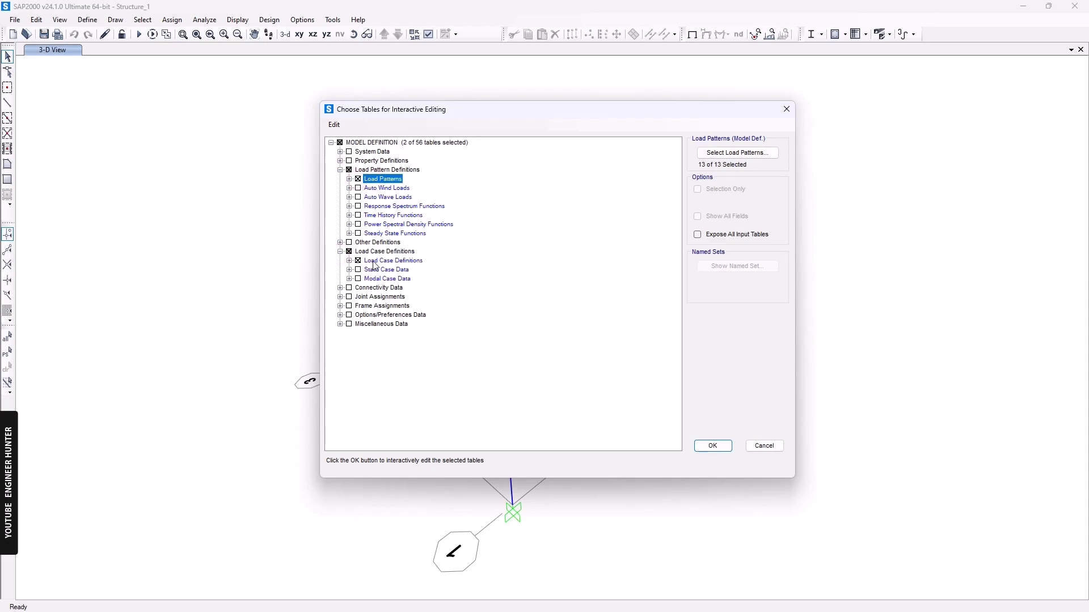
pyautogui.click(724, 448)
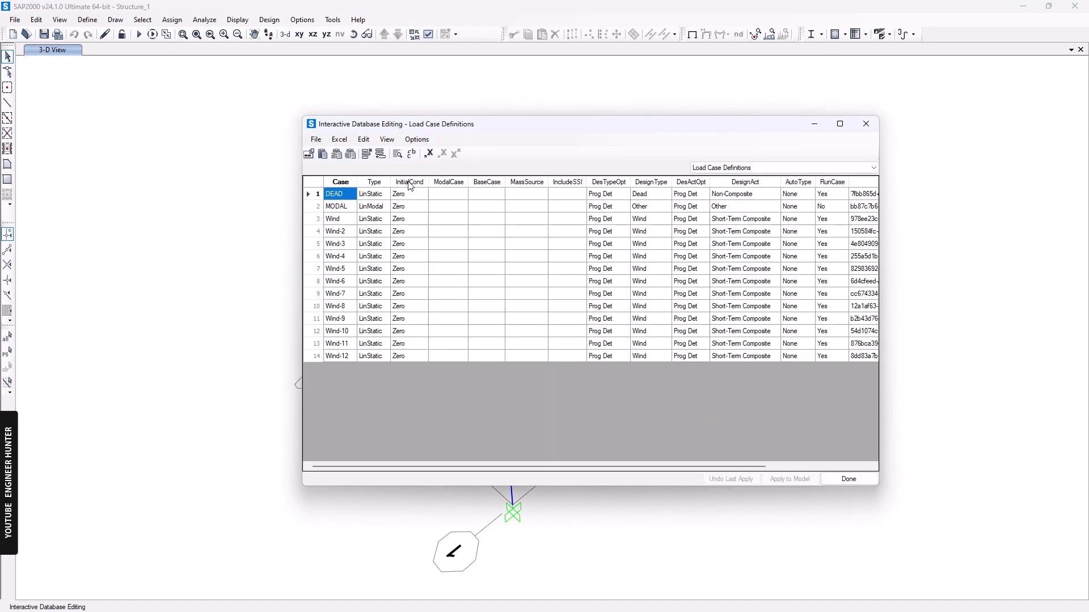
# Step: Delete the rows from Wind to Wind-12 in the Load Case Definitions table
pyautogui.moveTo(442, 125); pyautogui.dragTo(365, 124)
pyautogui.click(647, 167)
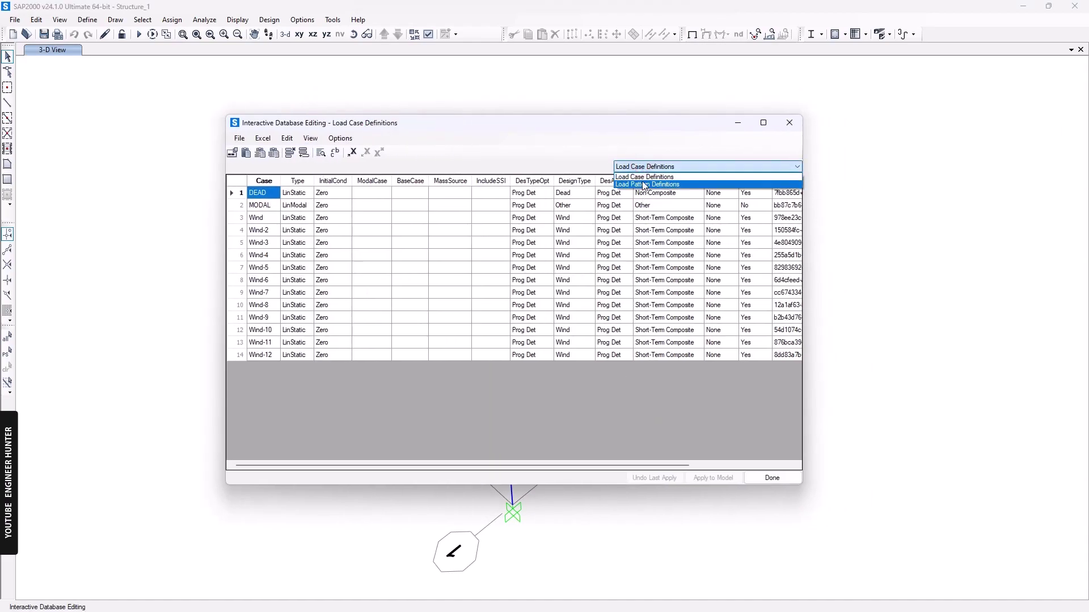
pyautogui.click(638, 170)
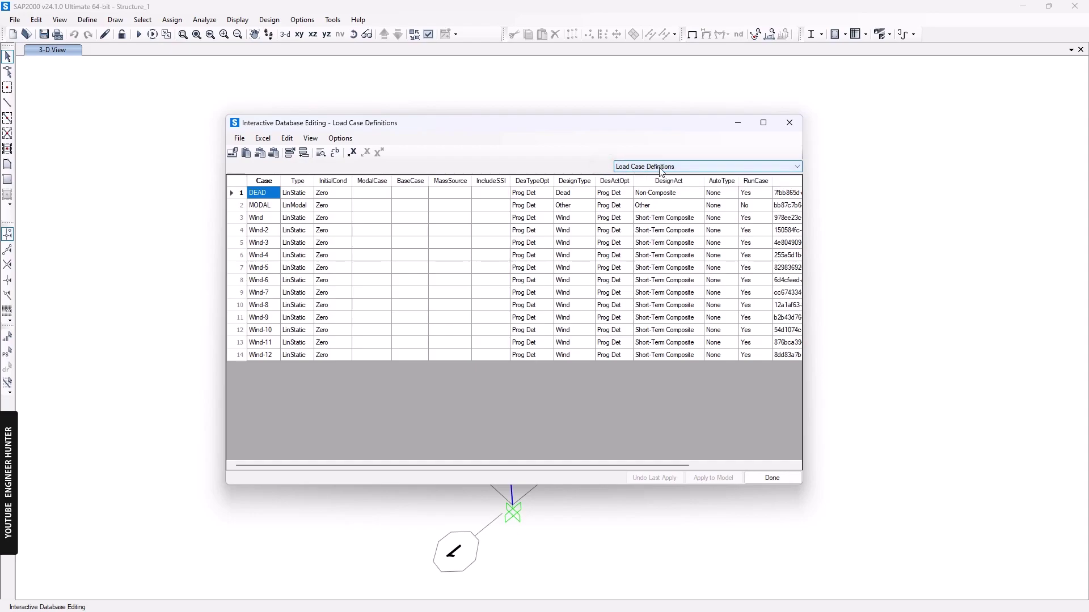
pyautogui.moveTo(260, 217); pyautogui.dragTo(372, 243)
pyautogui.moveTo(584, 293); pyautogui.dragTo(894, 451)
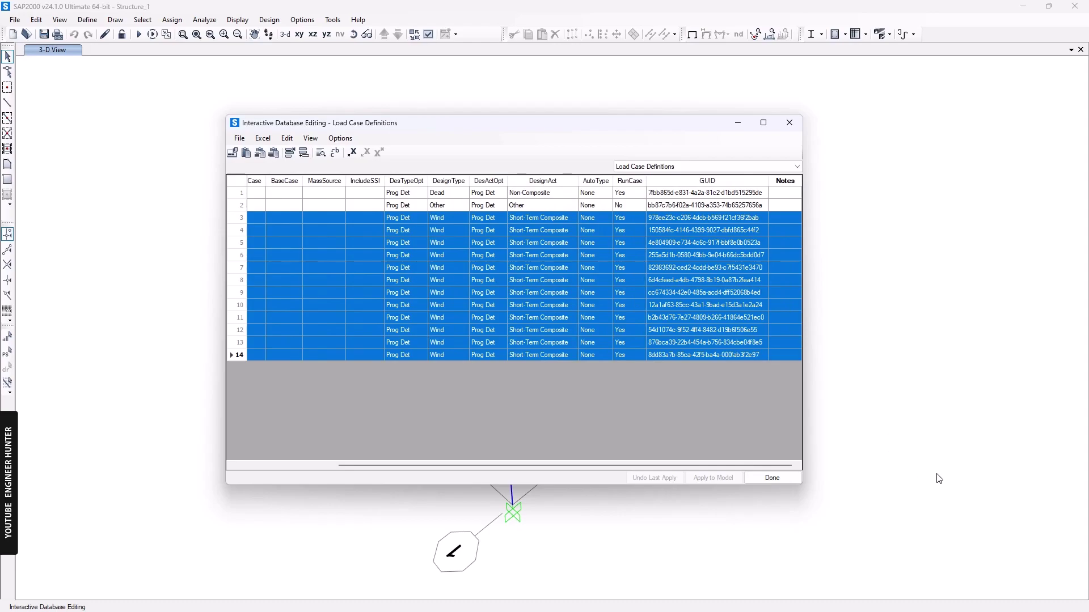
pyautogui.click(290, 153)
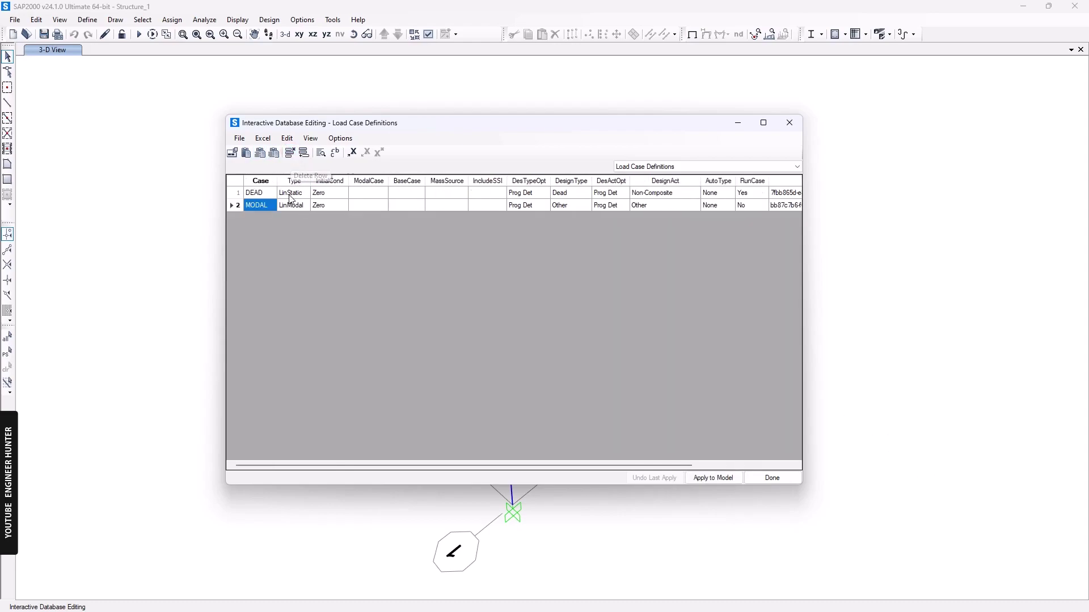
# Step: Delete the rows from Wind to Wind-12 in the Load Pattern Definitions table, apply the edits to the model and finish database editing
pyautogui.click(664, 167)
pyautogui.click(643, 182)
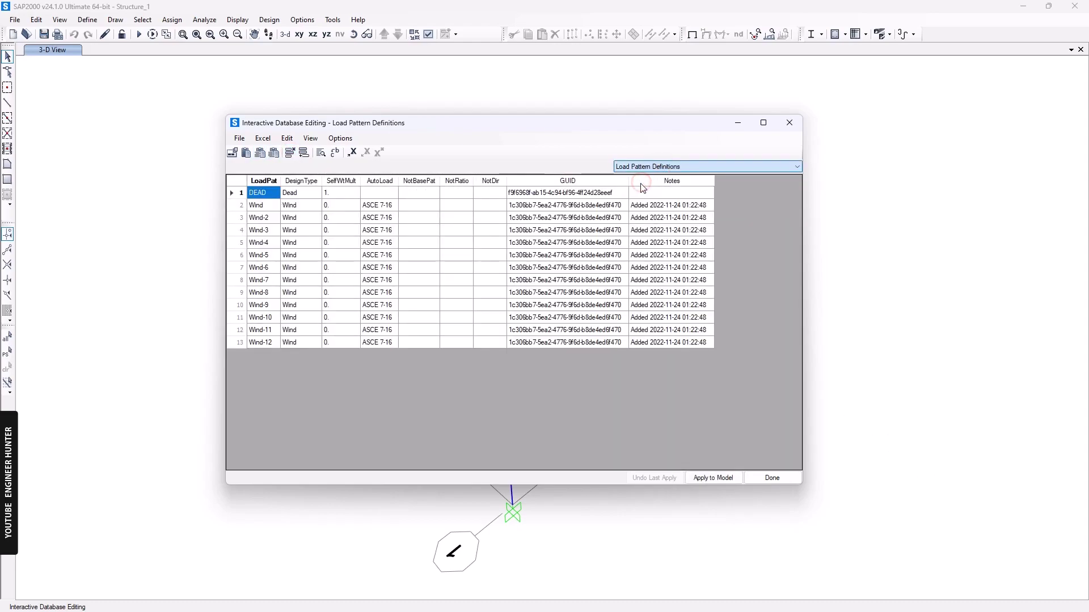
pyautogui.moveTo(258, 206); pyautogui.dragTo(754, 358)
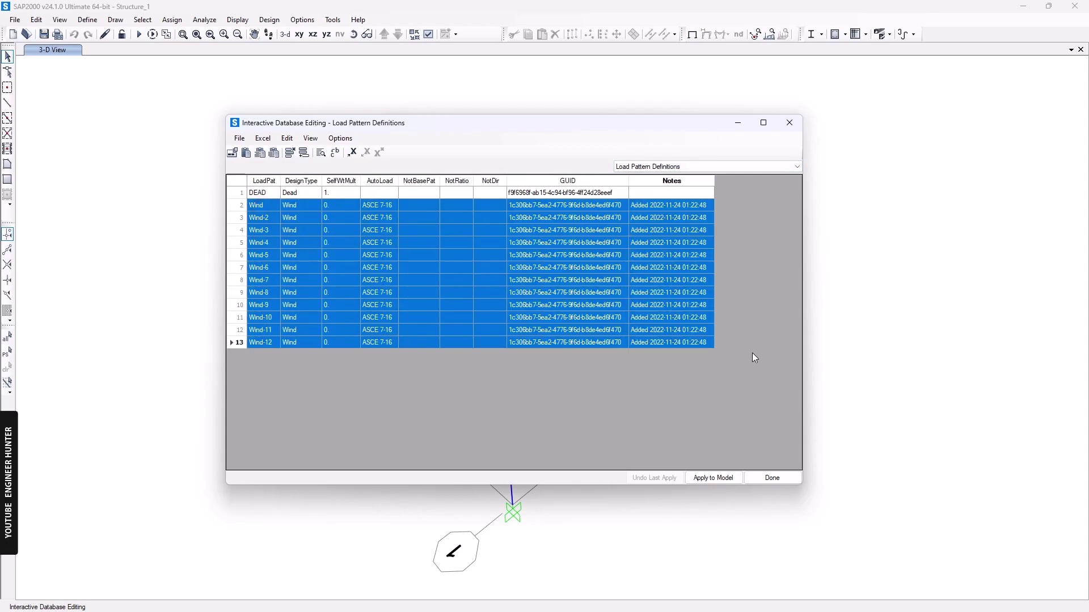
pyautogui.click(290, 153)
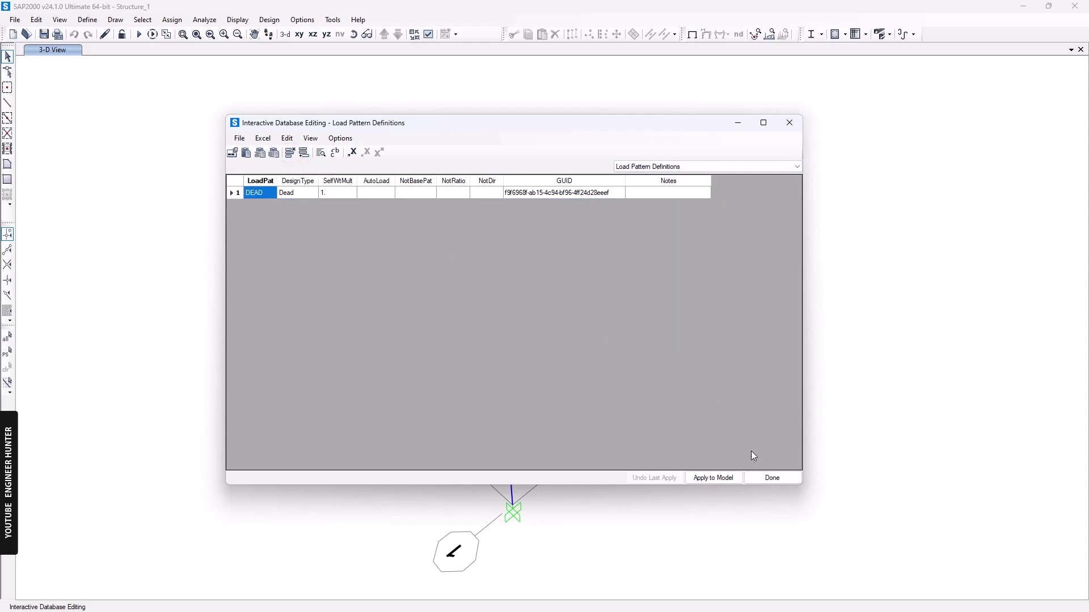
pyautogui.click(713, 479)
pyautogui.click(773, 478)
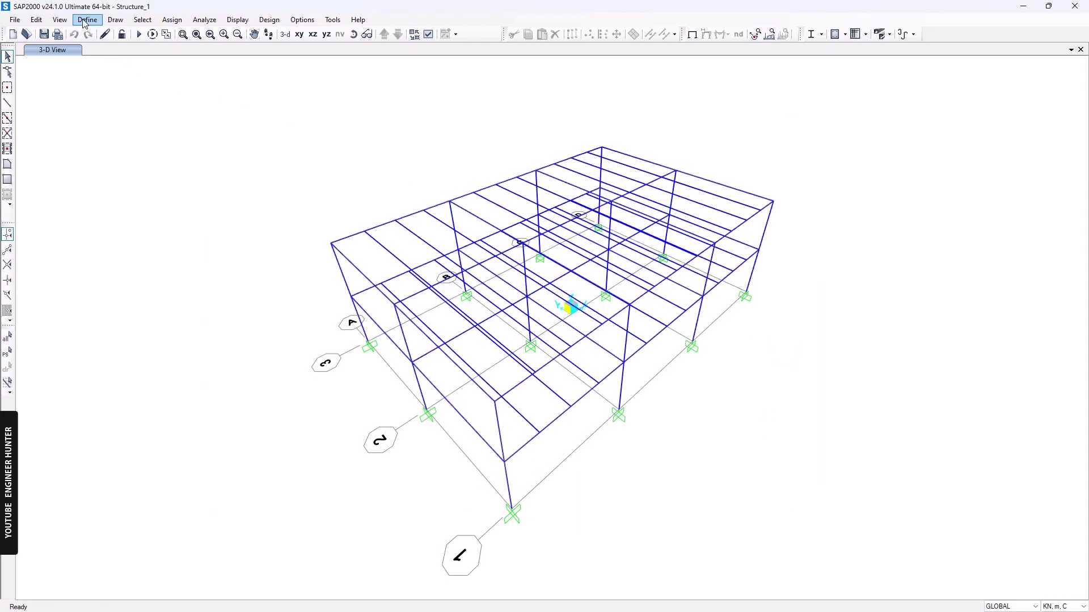
# Step: Define a new load pattern named Wind 0 of type Wind with ASCE 7-16 as its auto lateral load pattern
pyautogui.click(87, 20)
pyautogui.click(114, 254)
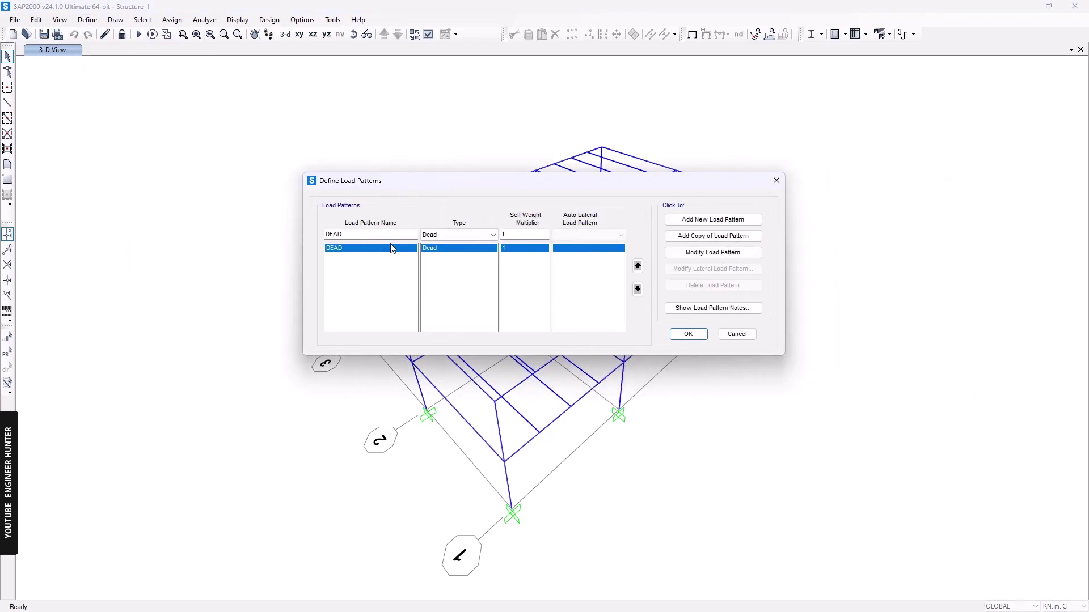
pyautogui.moveTo(507, 183); pyautogui.dragTo(376, 152)
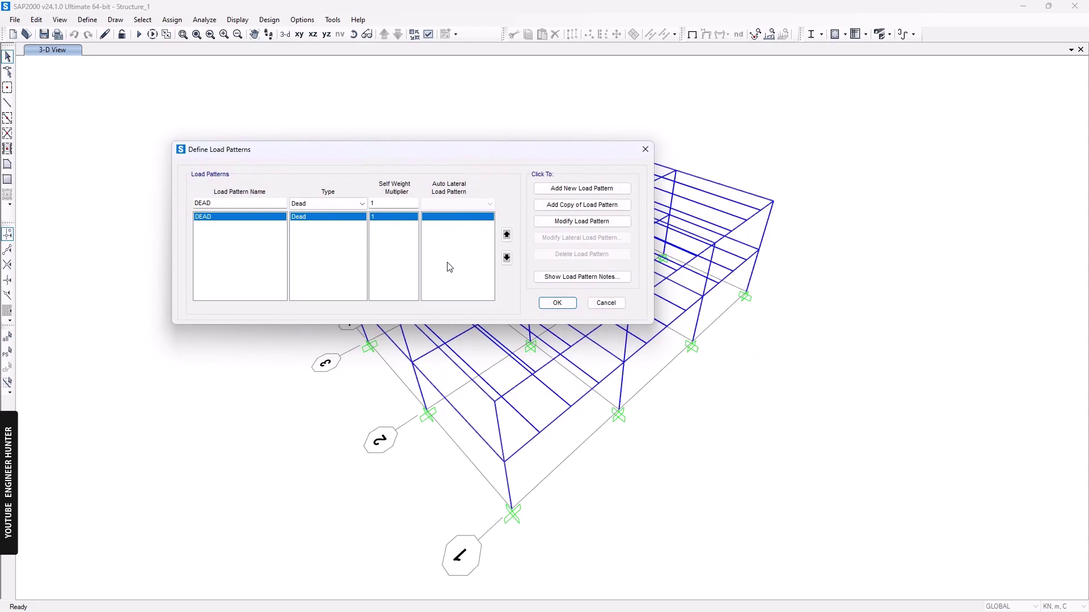
pyautogui.doubleClick(247, 202)
pyautogui.write('Wind 0')
pyautogui.click(327, 205)
pyautogui.click(317, 246)
pyautogui.click(461, 204)
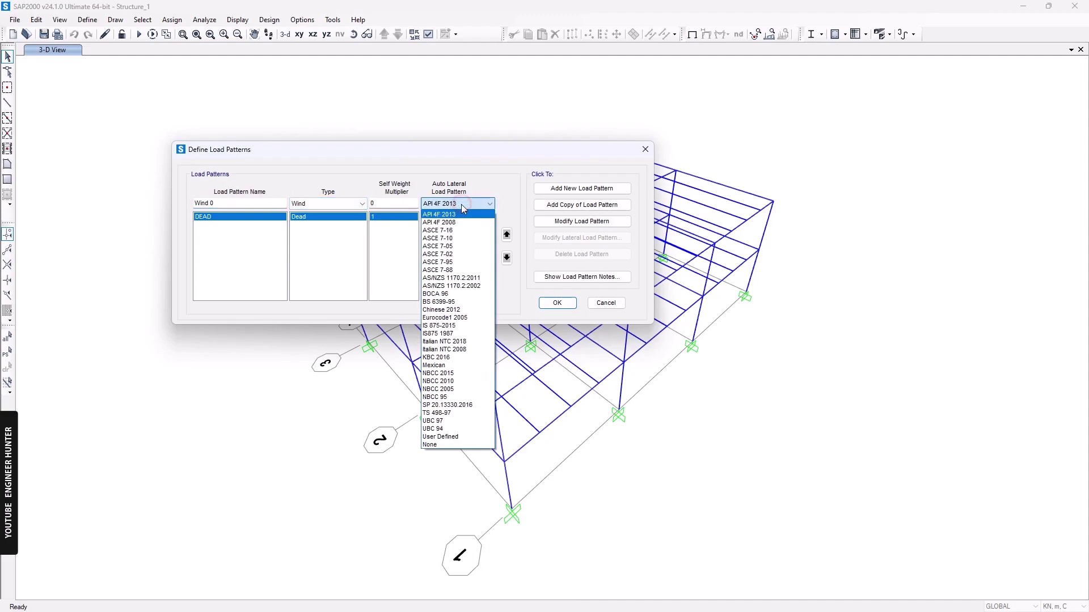
pyautogui.click(451, 230)
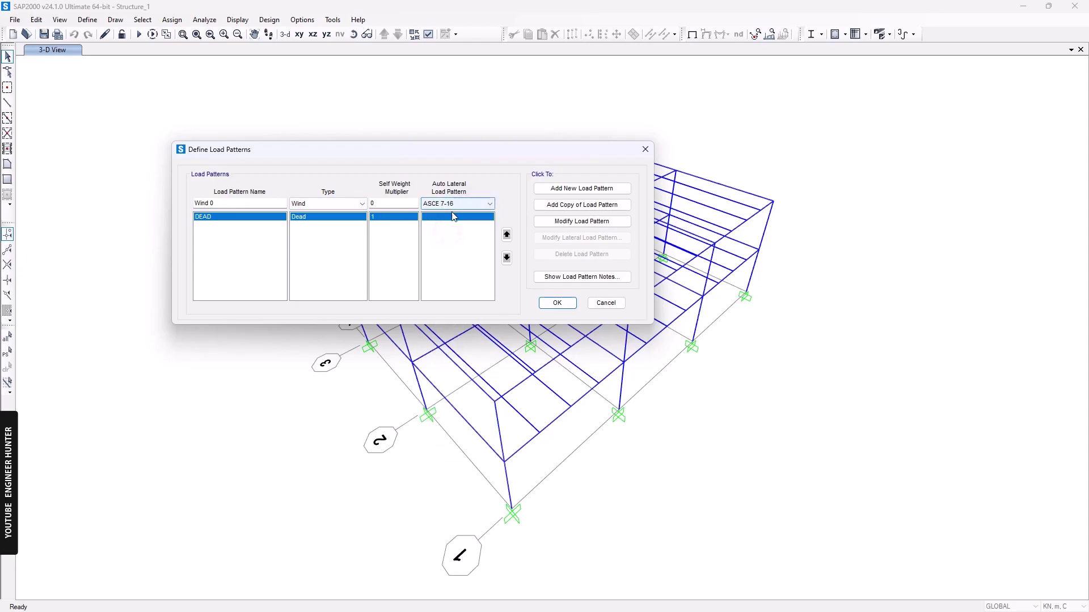
pyautogui.click(571, 192)
# Step: Set the Wind 0 lateral load to use exposure from frame and area objects, including area objects
pyautogui.click(562, 243)
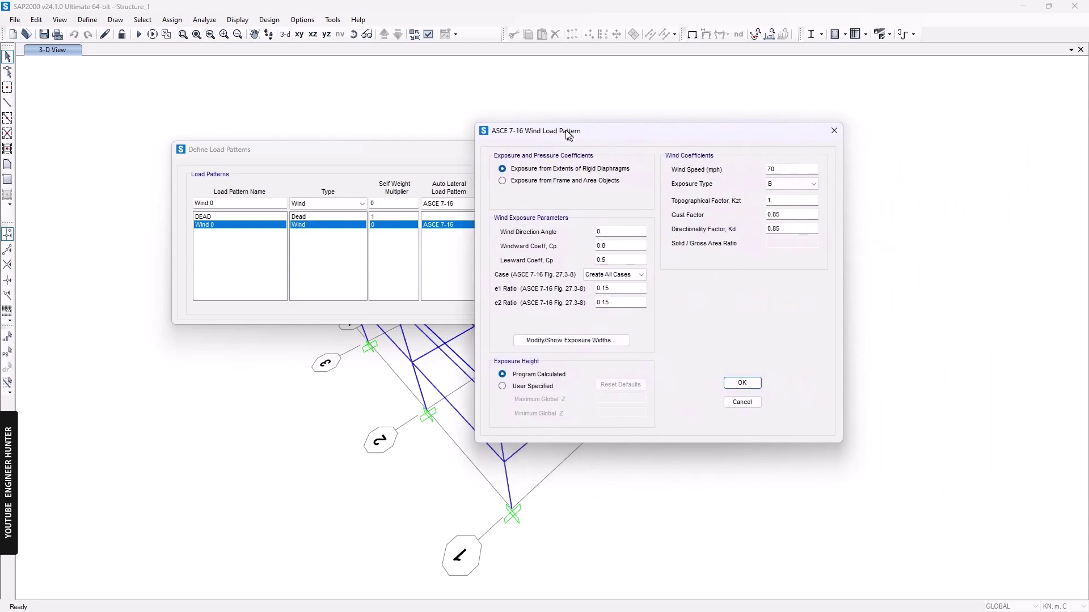
pyautogui.click(512, 182)
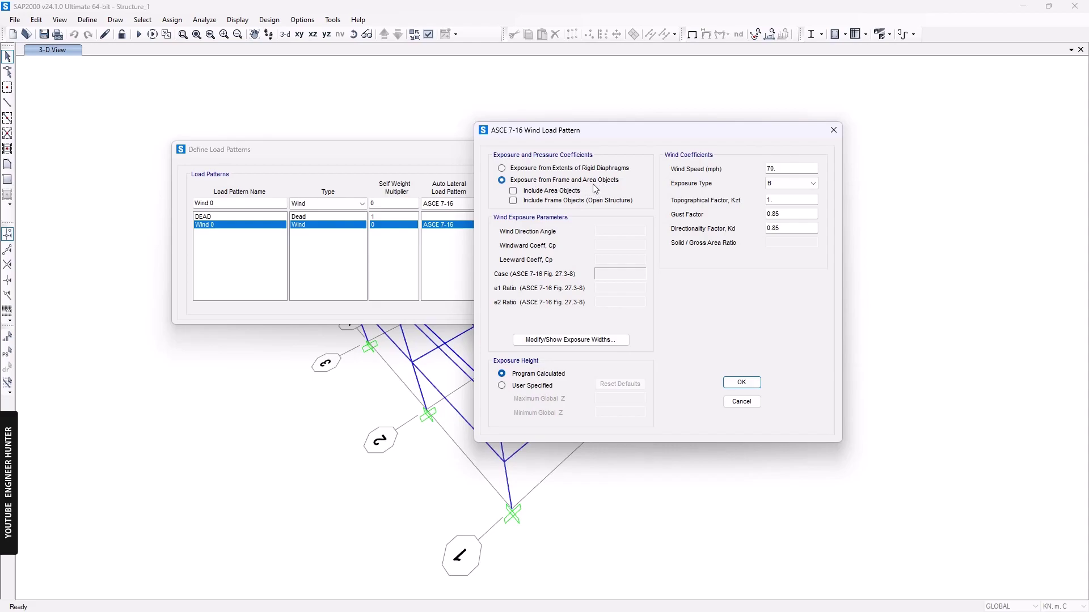
pyautogui.click(515, 191)
pyautogui.click(751, 386)
# Step: Add a second ASCE 7-16 wind load pattern named Wind 90
pyautogui.moveTo(223, 203); pyautogui.dragTo(210, 204)
pyautogui.press('BackSpace')
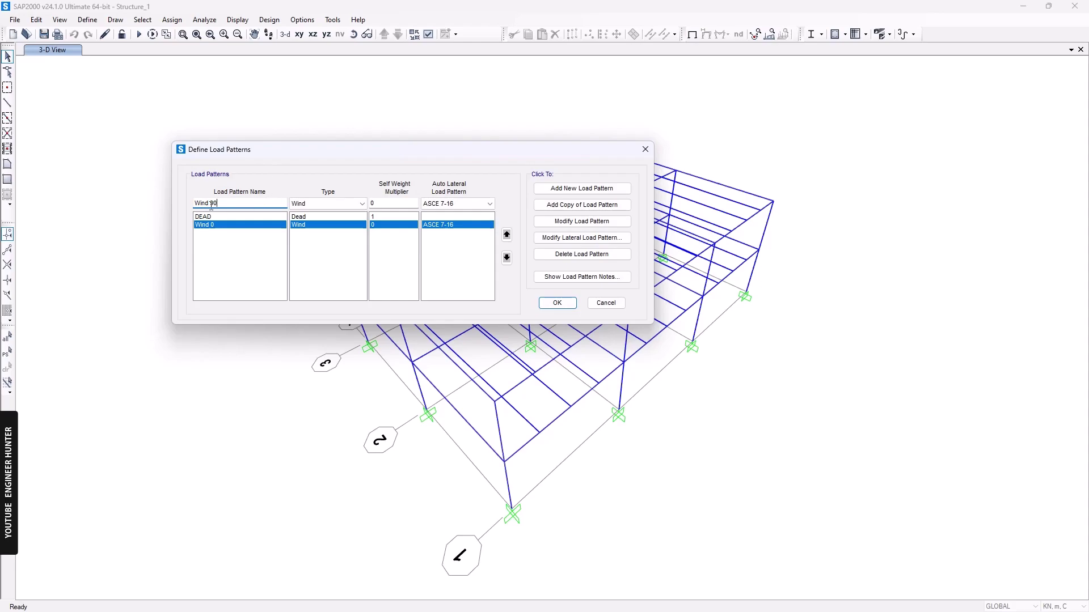
pyautogui.write('90')
pyautogui.click(559, 188)
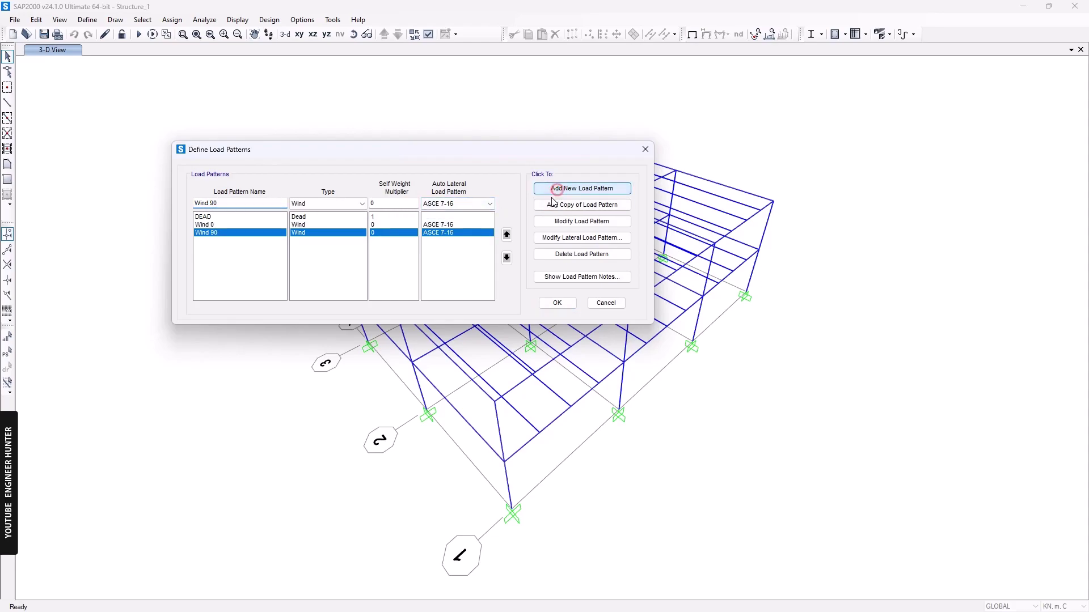
# Step: Set Wind 90 to exposure from frame and area objects, including area objects, and accept the load pattern definitions
pyautogui.click(557, 239)
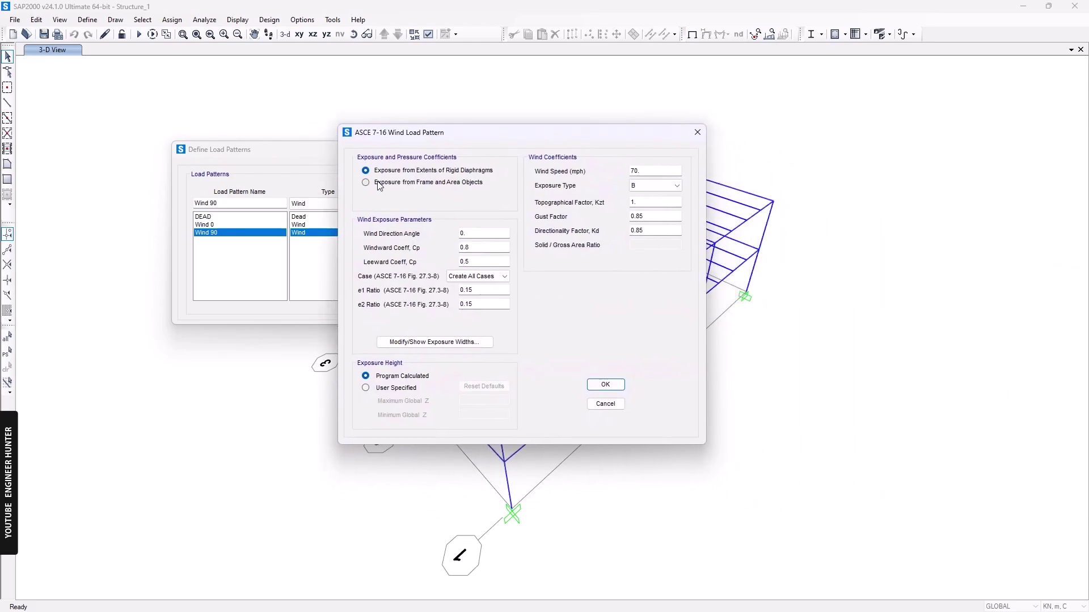
pyautogui.click(366, 182)
pyautogui.click(377, 193)
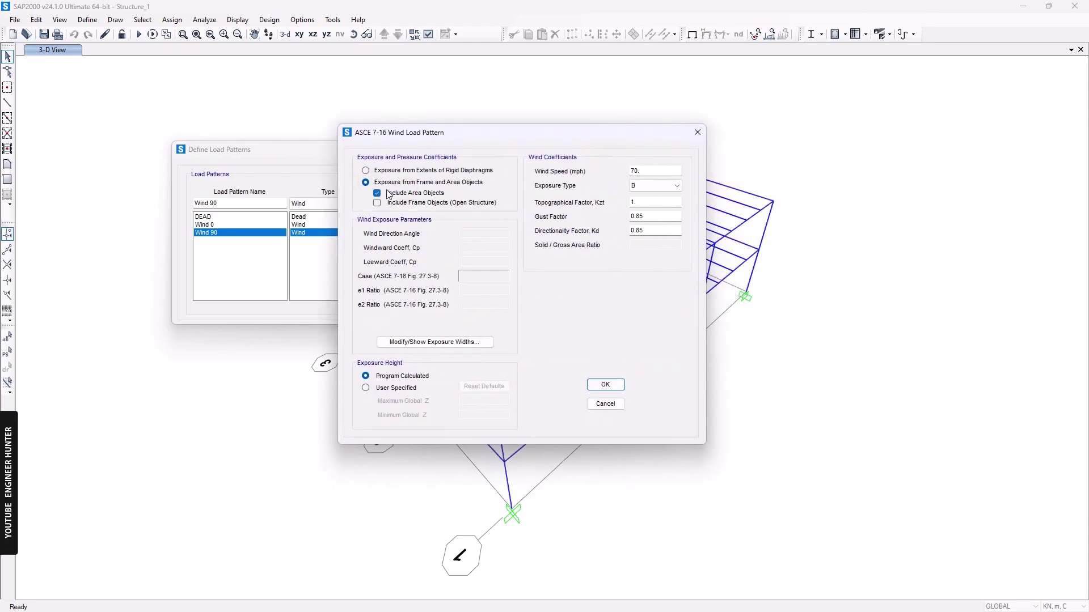
pyautogui.click(605, 385)
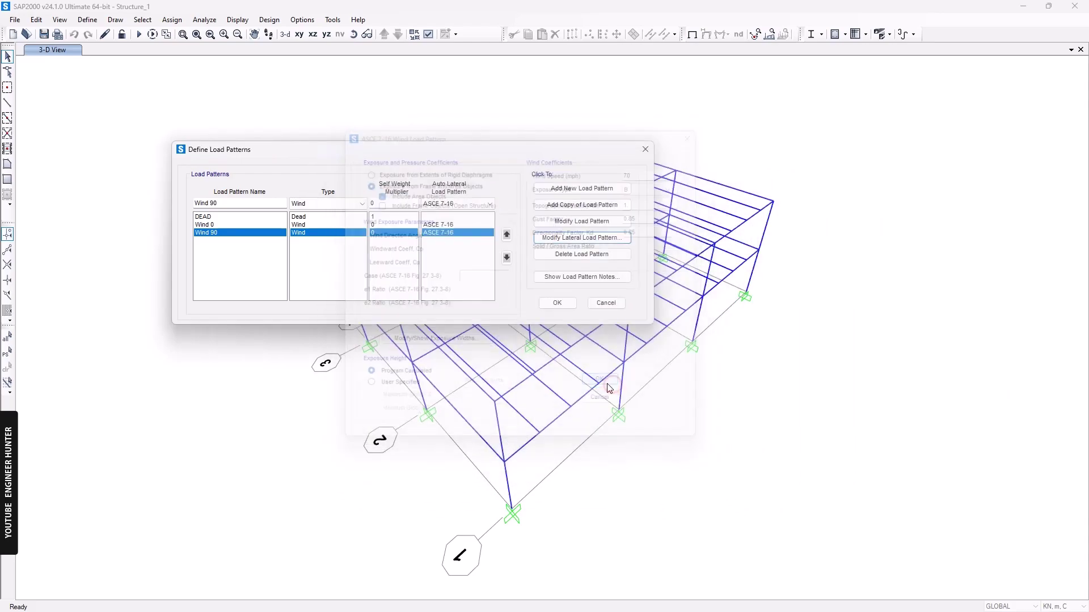
pyautogui.click(549, 304)
pyautogui.keyDown('shift'); pyautogui.moveTo(622, 464); pyautogui.dragTo(656, 391, button='middle'); pyautogui.keyUp('shift')
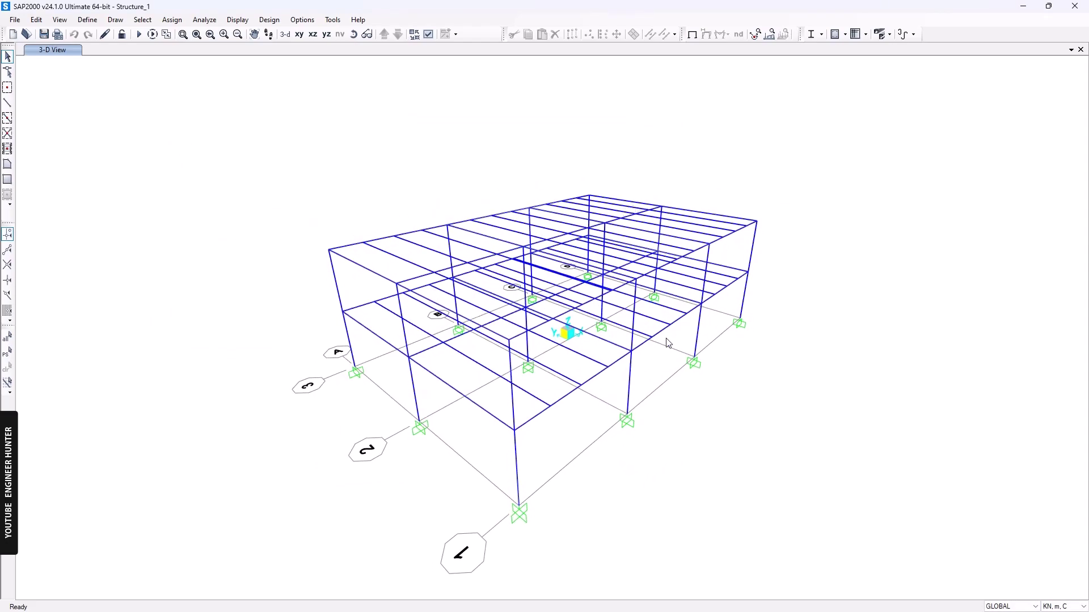
pyautogui.click(172, 20)
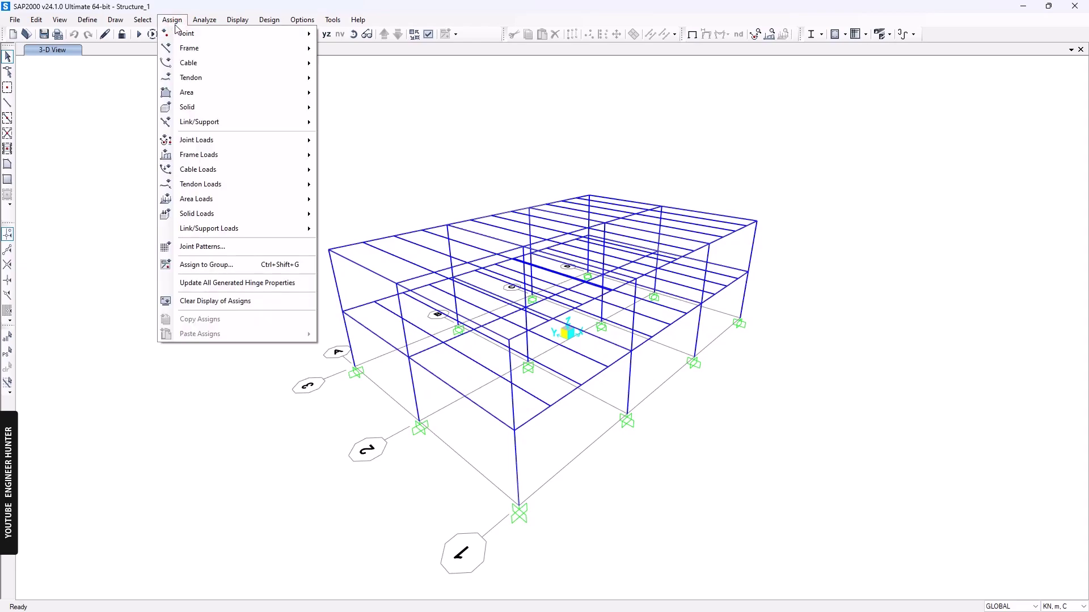
pyautogui.moveTo(203, 100)
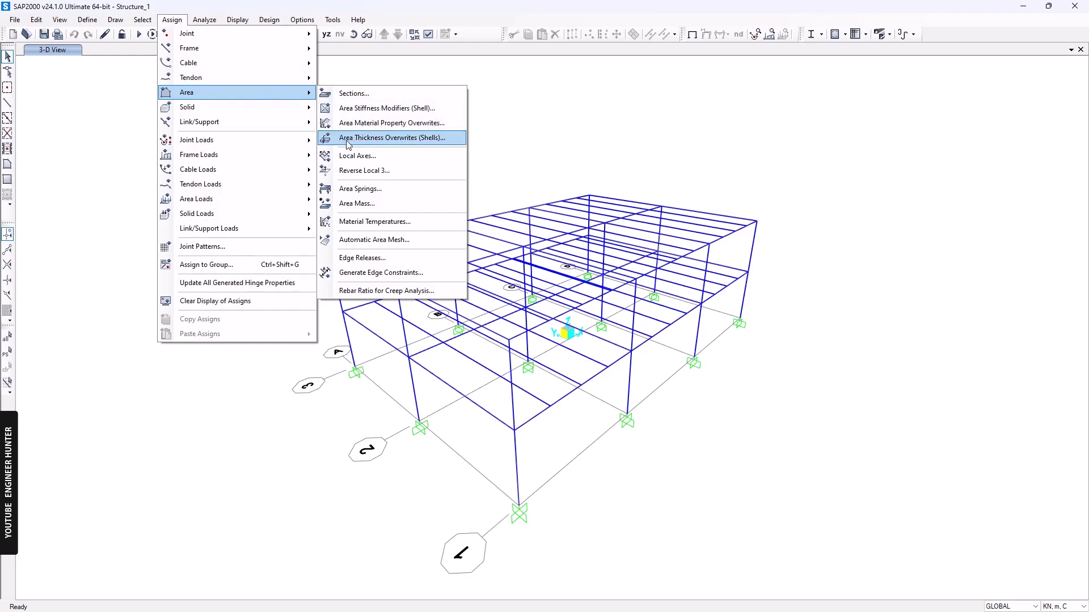
pyautogui.click(109, 20)
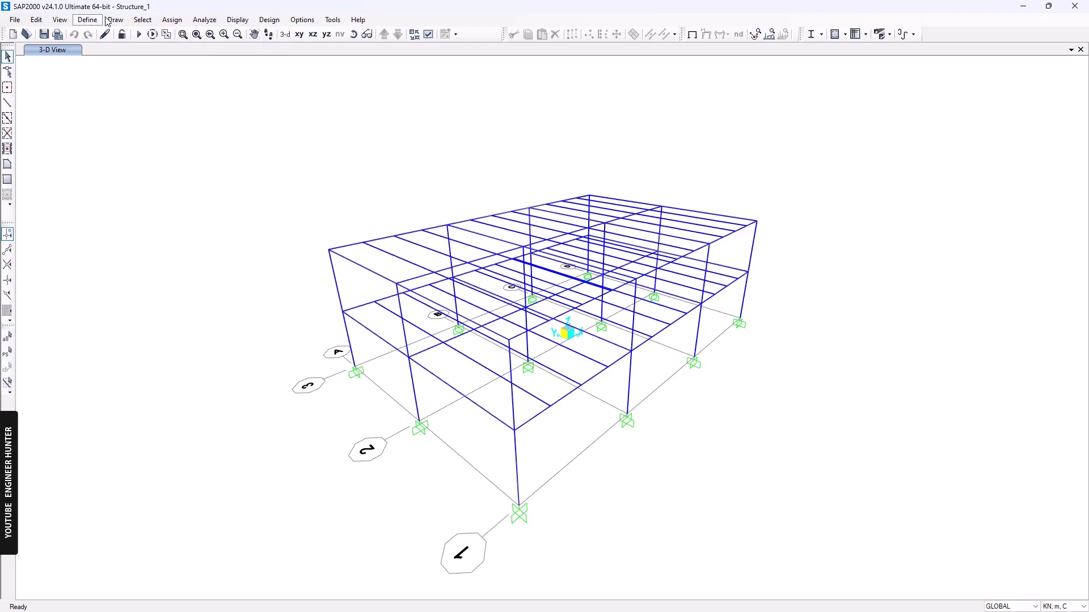
# Step: Draw a full-height poly area with section None over the outer end wall on gridline A
pyautogui.click(8, 165)
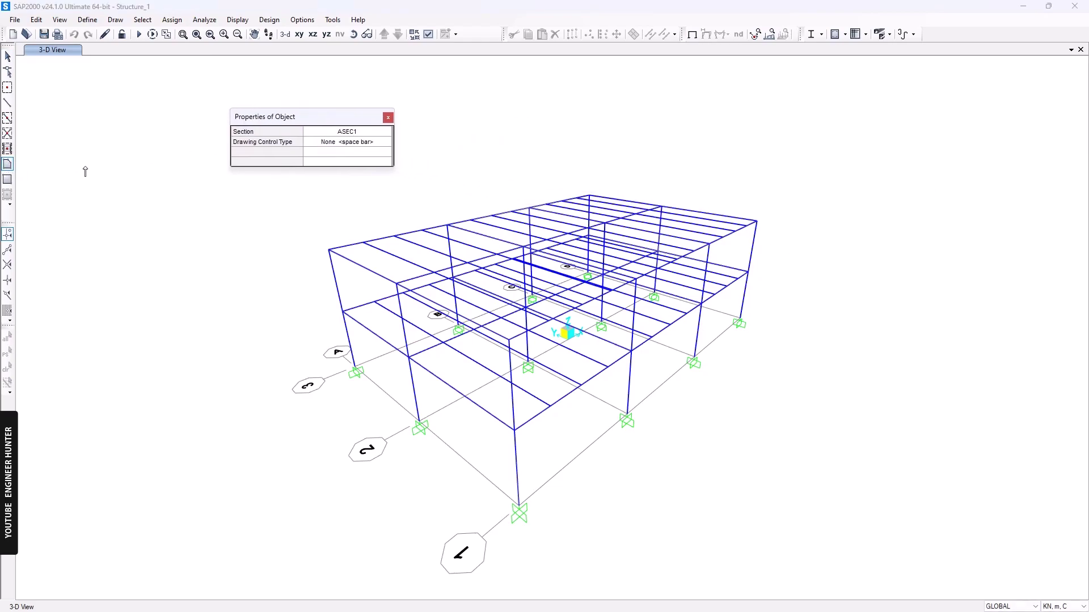
pyautogui.moveTo(311, 124); pyautogui.dragTo(181, 119)
pyautogui.click(233, 129)
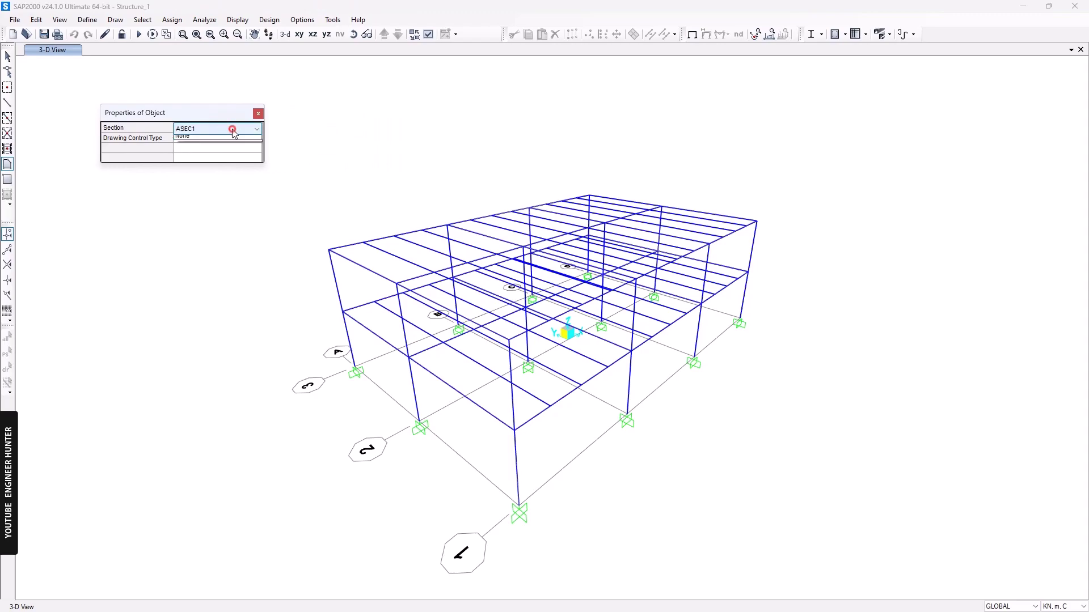
pyautogui.click(181, 148)
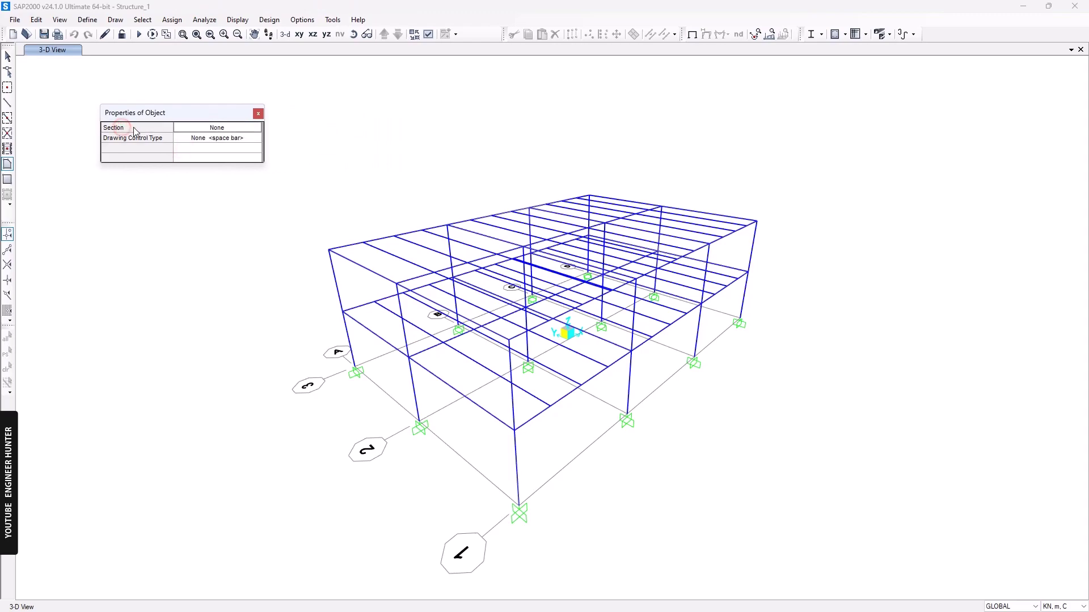
pyautogui.click(356, 372)
pyautogui.doubleClick(519, 512)
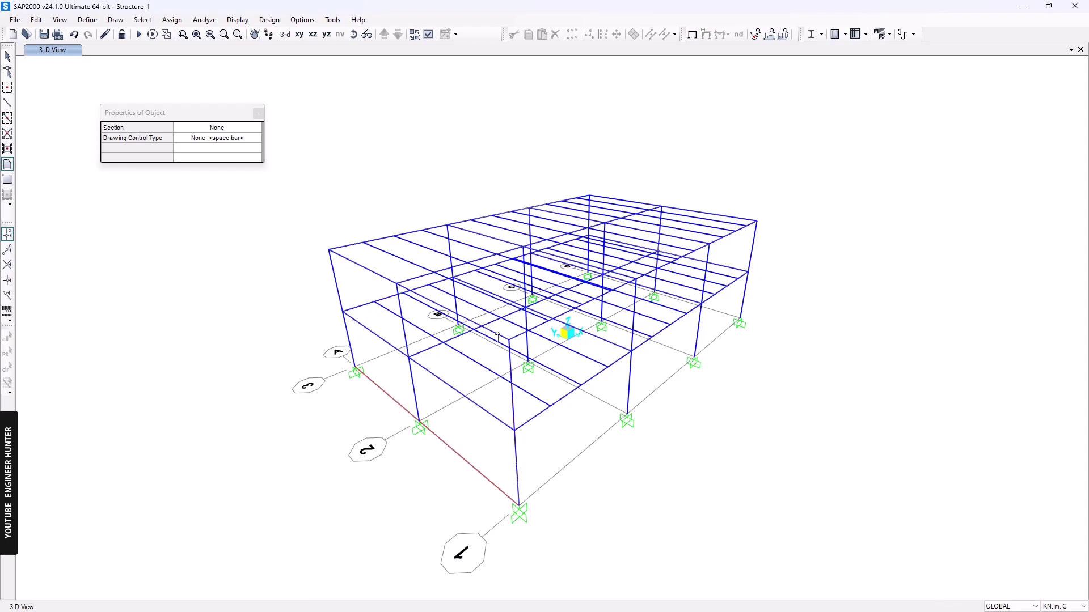
# Step: Draw full-height areas with section None over the outer walls on gridlines 1, 3 and D, and end area drawing
pyautogui.click(519, 506)
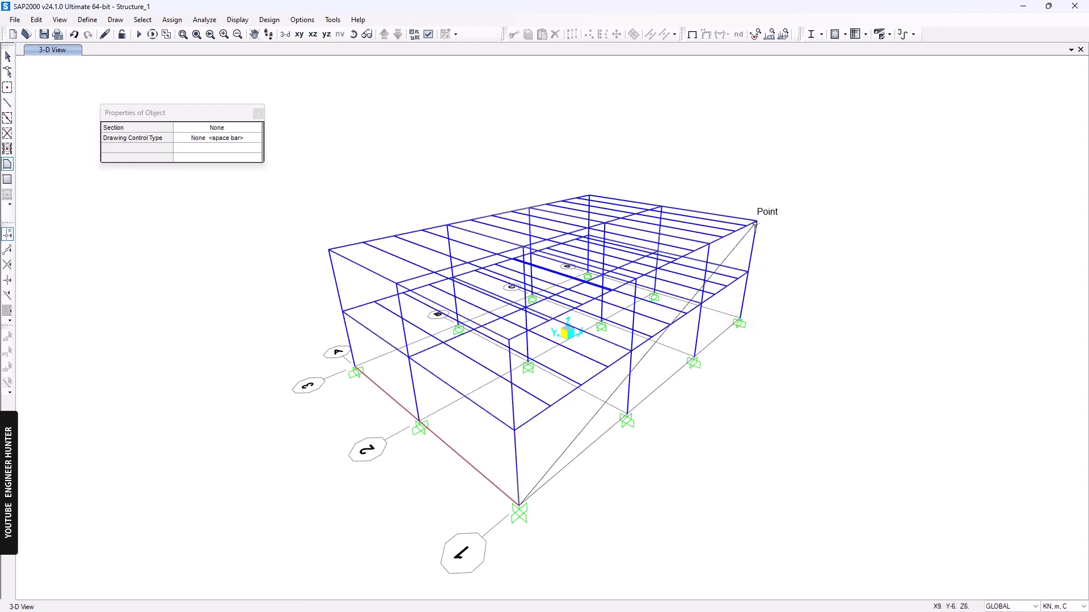
pyautogui.click(740, 323)
pyautogui.keyDown('shift'); pyautogui.moveTo(792, 386); pyautogui.dragTo(500, 498, button='middle'); pyautogui.keyUp('shift')
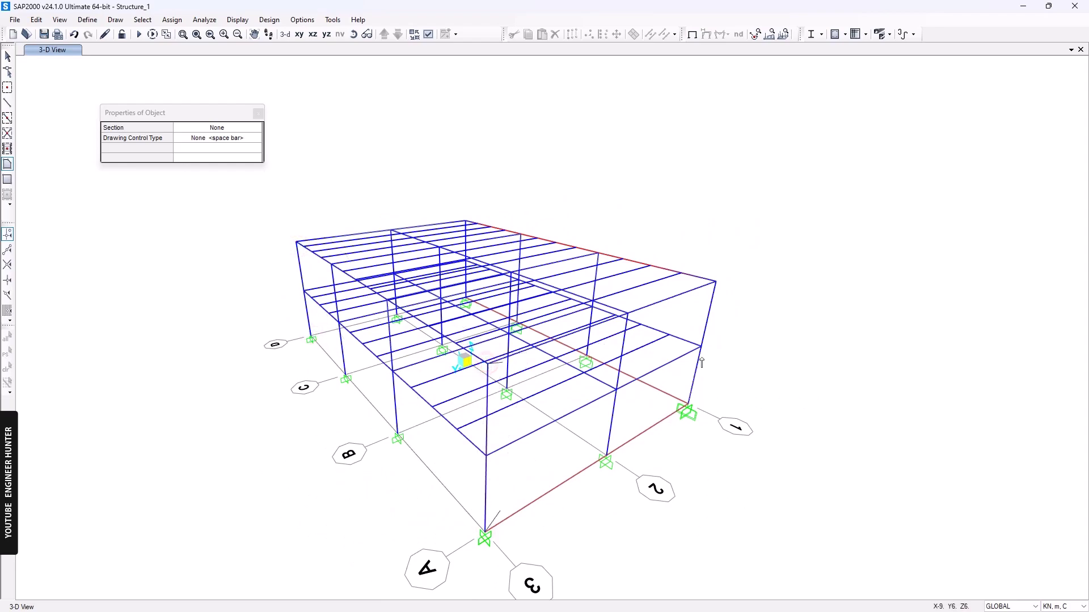
pyautogui.keyDown('shift'); pyautogui.moveTo(381, 409); pyautogui.dragTo(818, 377, button='middle'); pyautogui.keyUp('shift')
pyautogui.click(399, 540)
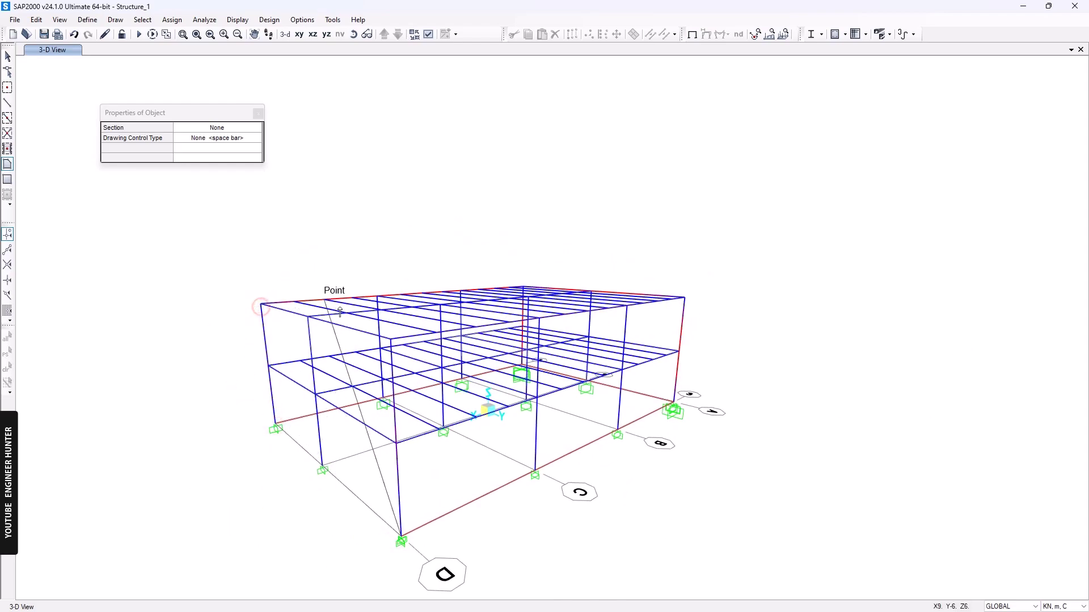
pyautogui.press('Escape')
pyautogui.keyDown('shift'); pyautogui.moveTo(708, 385); pyautogui.dragTo(396, 309, button='middle'); pyautogui.keyUp('shift')
pyautogui.press('Escape')
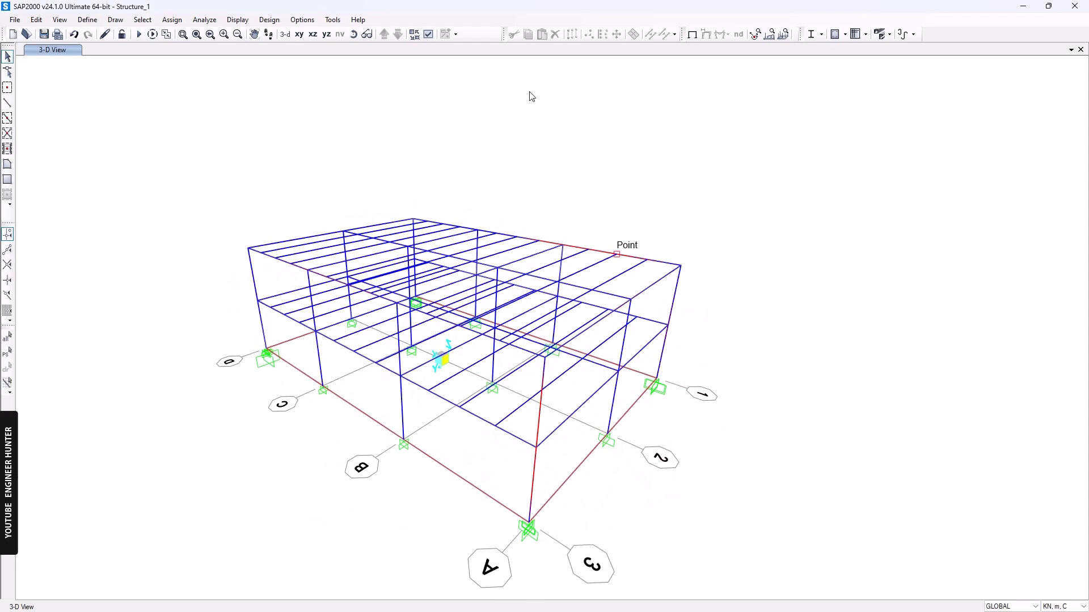
# Step: Turn on Fill Objects in the display options of the 3-D view
pyautogui.click(429, 34)
pyautogui.click(793, 97)
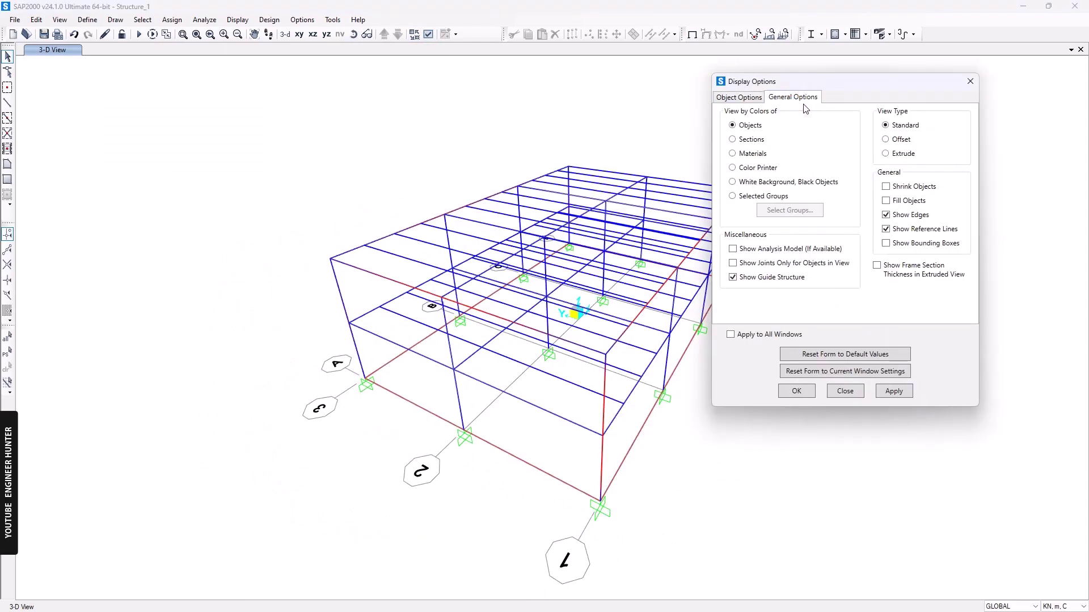
pyautogui.click(900, 204)
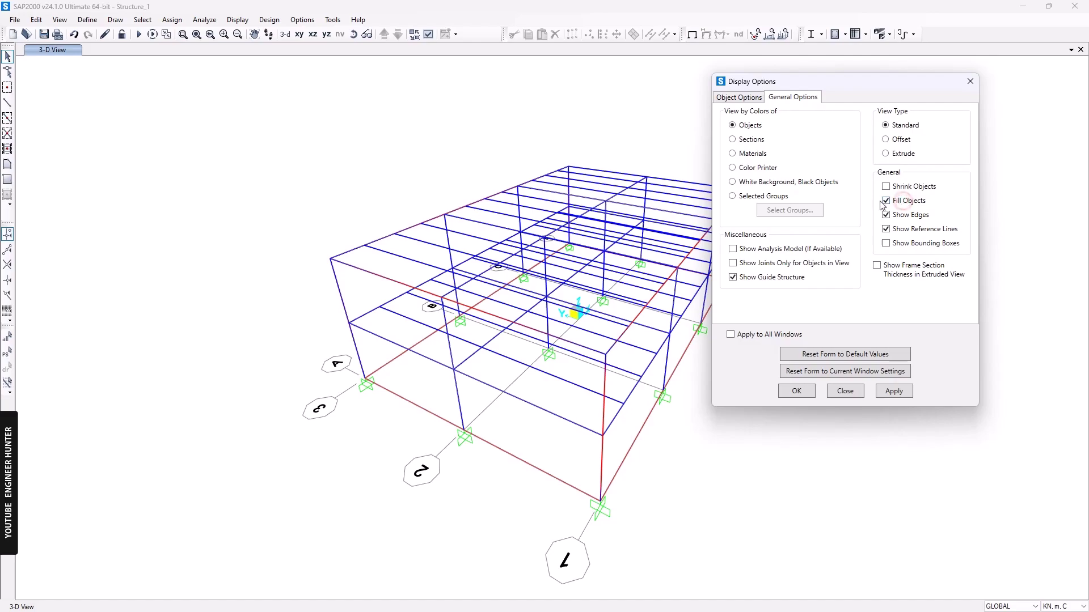
pyautogui.click(894, 391)
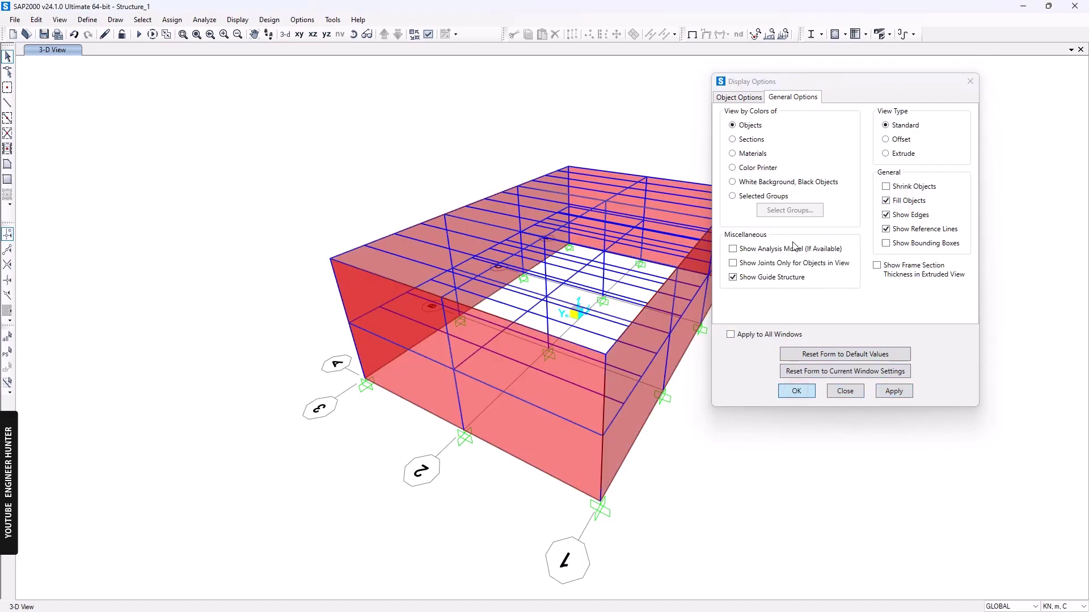
pyautogui.press('Return')
# Step: Select the four wall areas around the building on gridlines A, 1, 3 and D
pyautogui.keyDown('shift'); pyautogui.moveTo(812, 304); pyautogui.dragTo(537, 404, button='middle'); pyautogui.keyUp('shift')
pyautogui.click(536, 409)
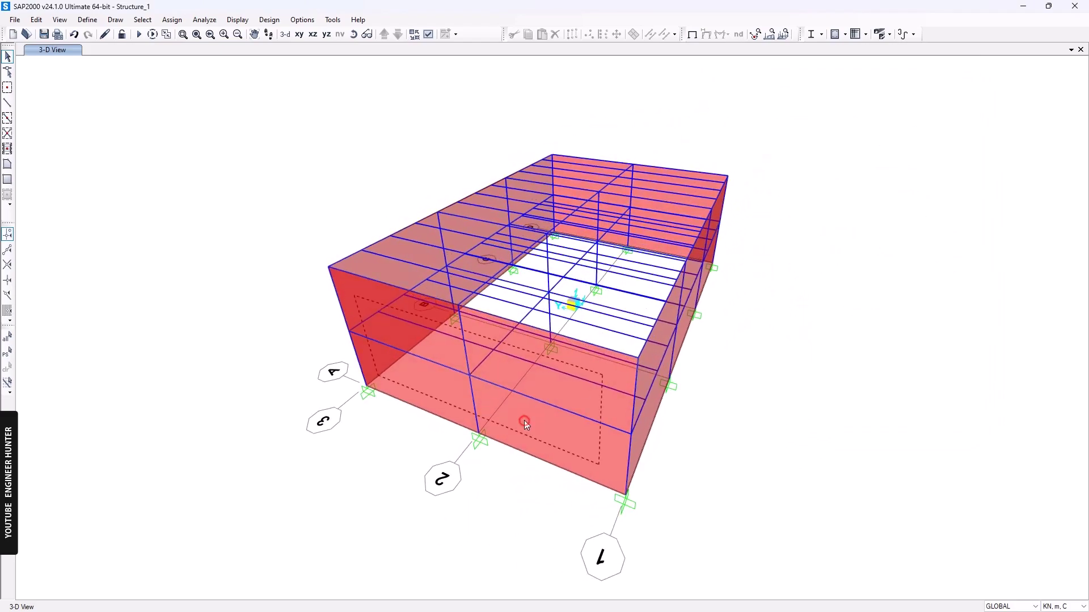
pyautogui.keyDown('shift'); pyautogui.moveTo(698, 428); pyautogui.dragTo(498, 431, button='middle'); pyautogui.keyUp('shift')
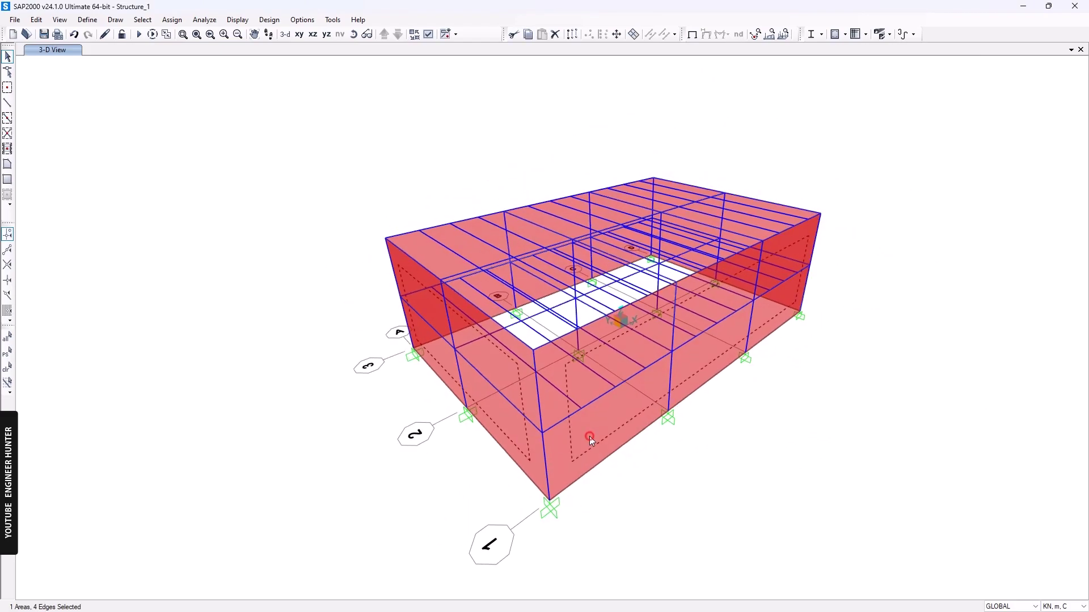
pyautogui.keyDown('shift'); pyautogui.moveTo(341, 382); pyautogui.dragTo(498, 462, button='middle'); pyautogui.keyUp('shift')
pyautogui.click(497, 459)
pyautogui.keyDown('shift'); pyautogui.moveTo(263, 413); pyautogui.dragTo(722, 352, button='middle'); pyautogui.keyUp('shift')
pyautogui.click(378, 496)
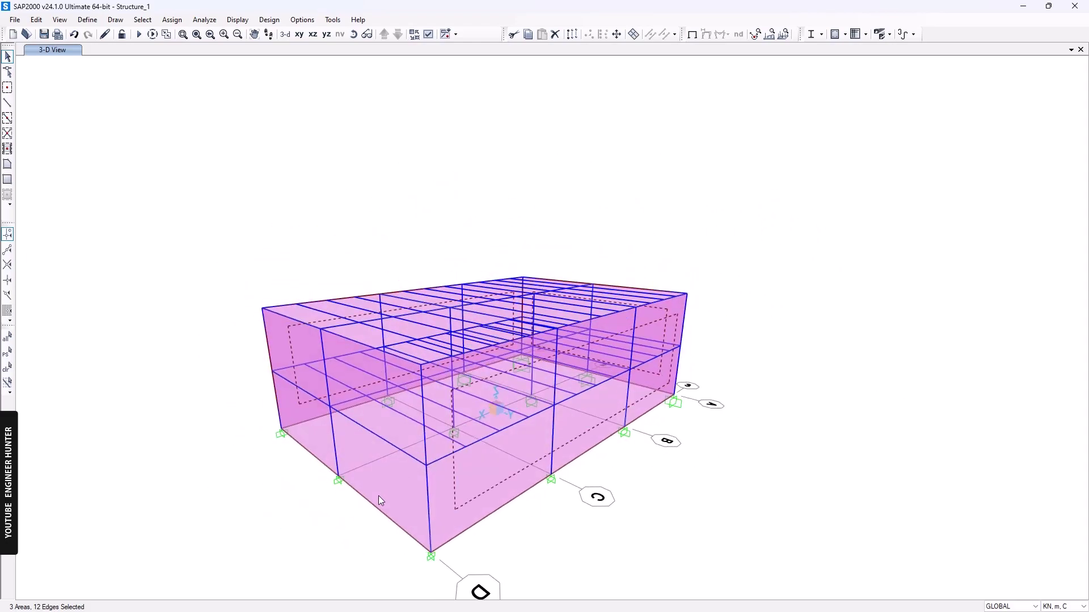
# Step: Select the whole model and divide the wall areas using Cookie Cut Based on Selected Straight Frame Objects, extending all selected frame lines to intersect area edges
pyautogui.scroll(-5, 631, 423)
pyautogui.moveTo(518, 290); pyautogui.dragTo(829, 474)
pyautogui.scroll(5, 672, 405)
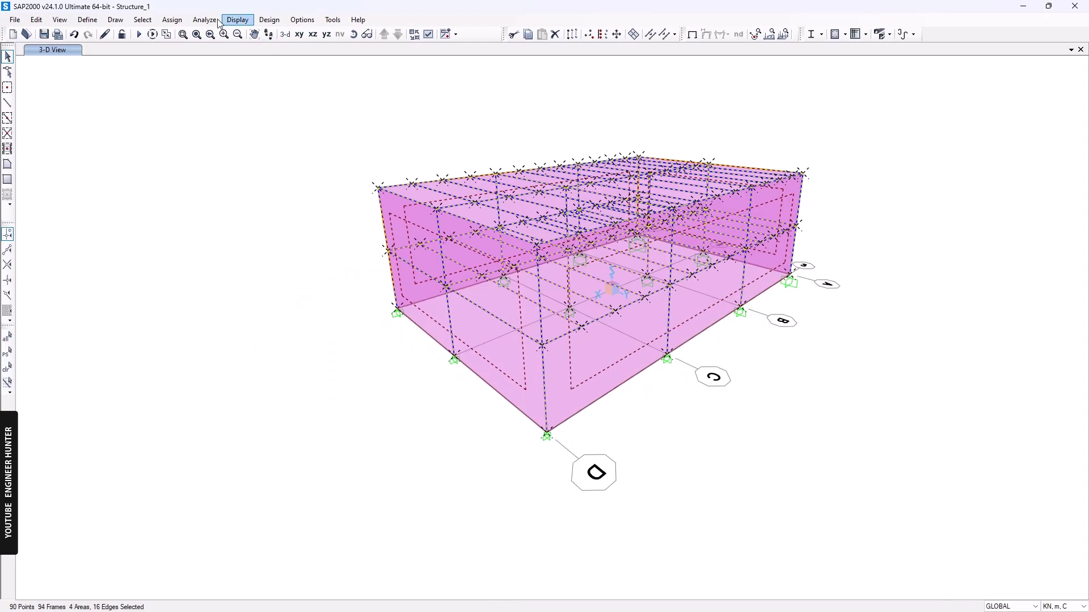
pyautogui.click(34, 20)
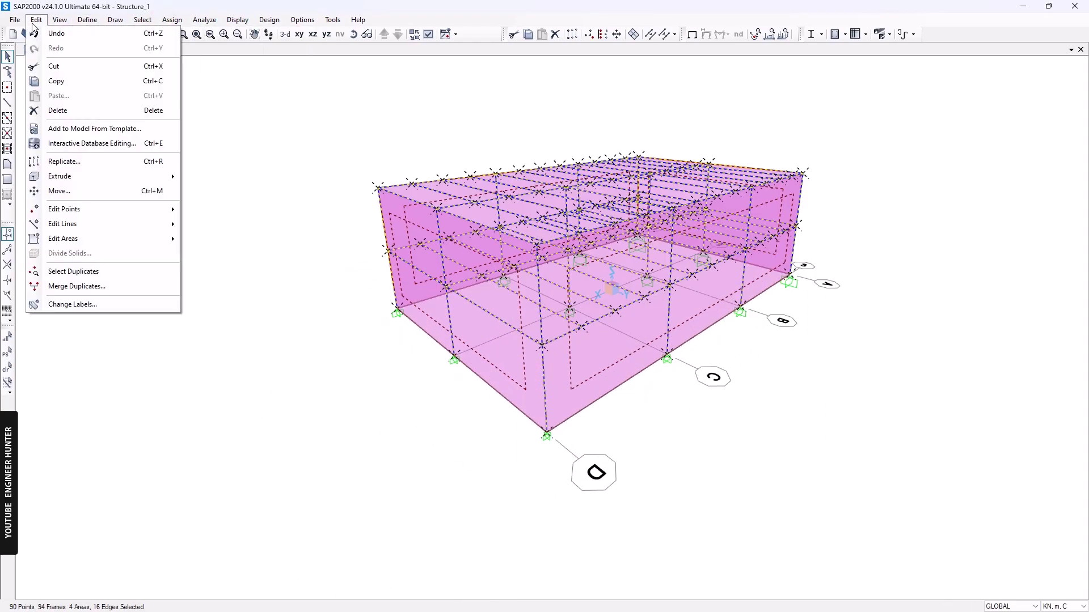
pyautogui.moveTo(115, 245)
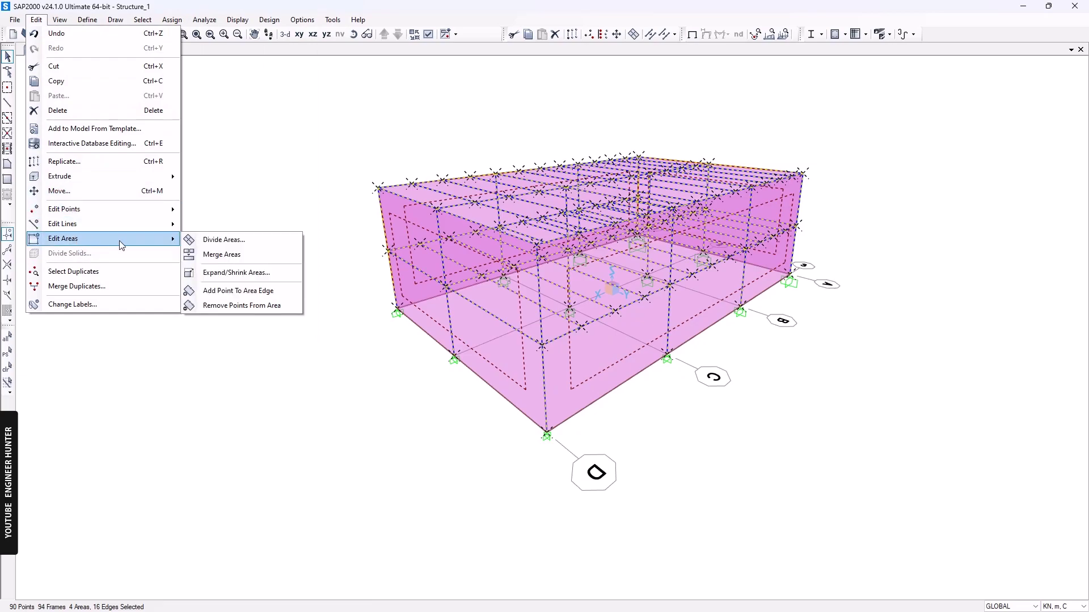
pyautogui.click(205, 243)
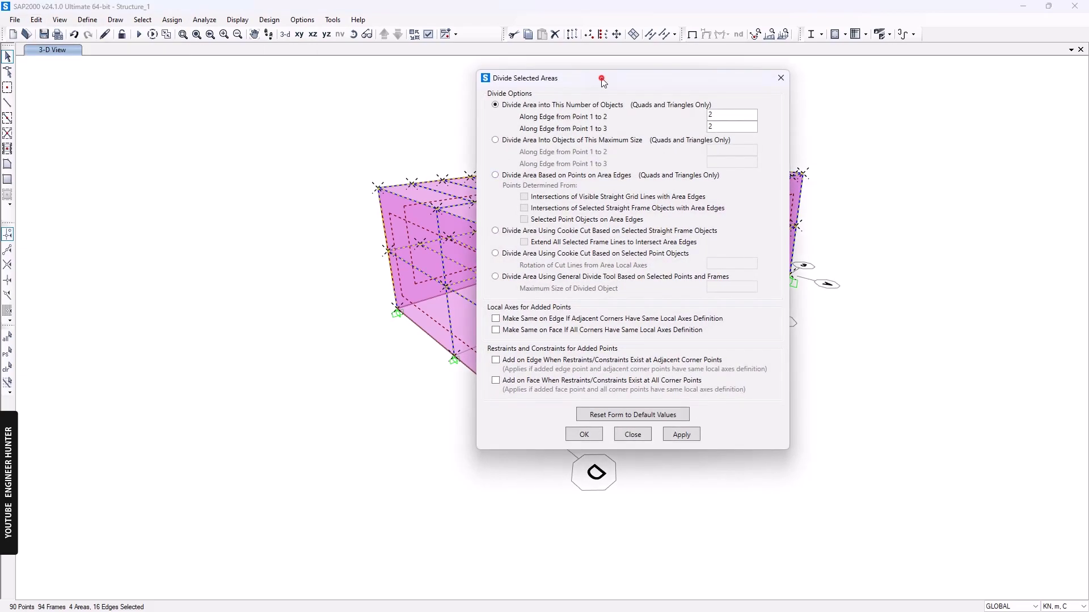
pyautogui.moveTo(603, 83); pyautogui.dragTo(292, 104)
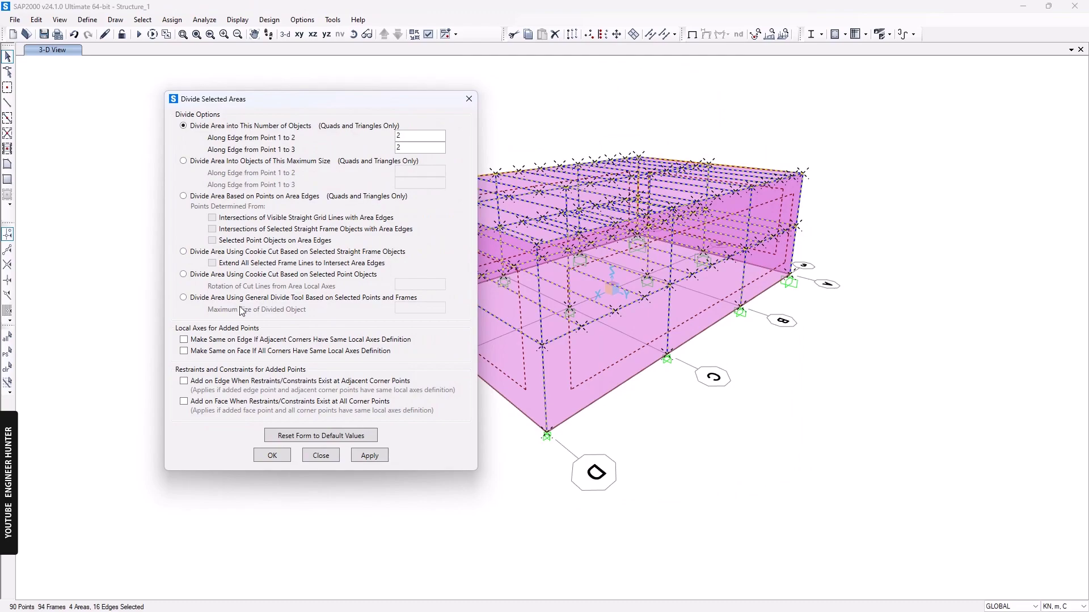
pyautogui.click(270, 253)
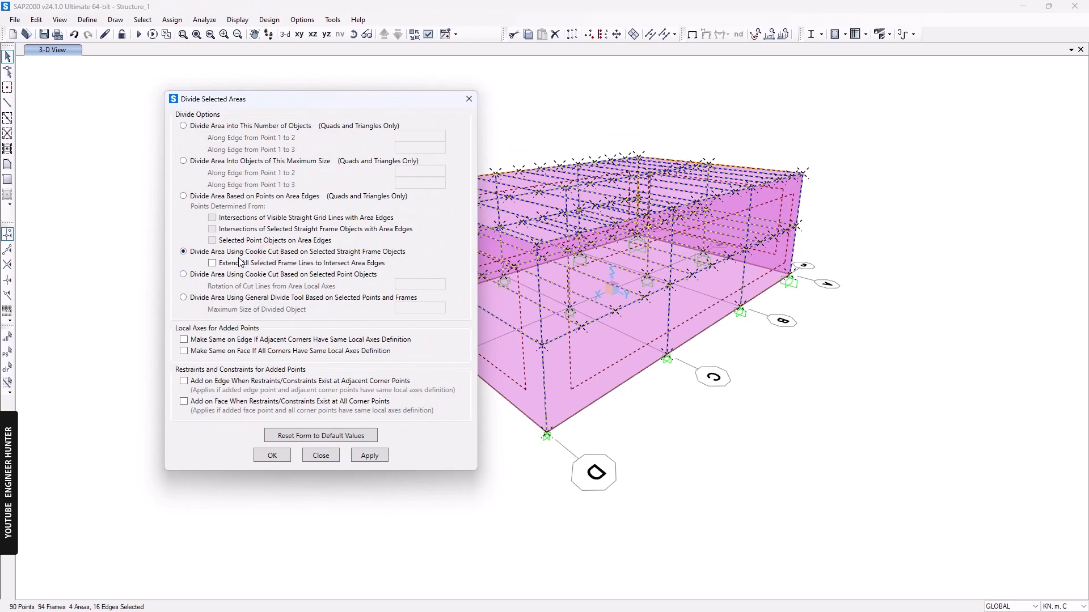
pyautogui.click(270, 264)
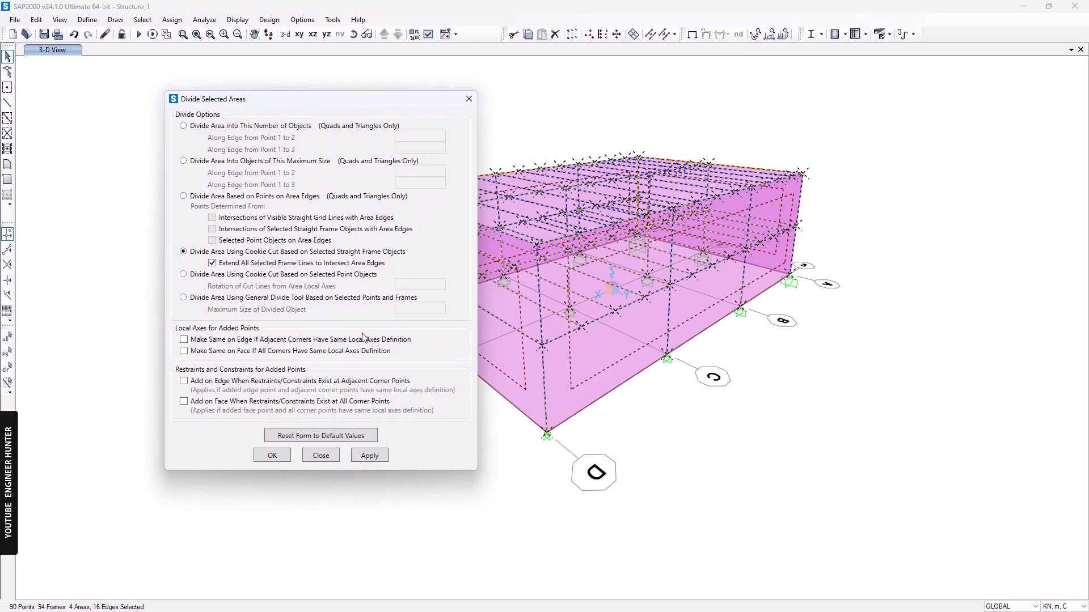
pyautogui.click(373, 457)
# Step: Check the division of the outer walls by picking individual panels around the building, and close the area division settings
pyautogui.click(596, 361)
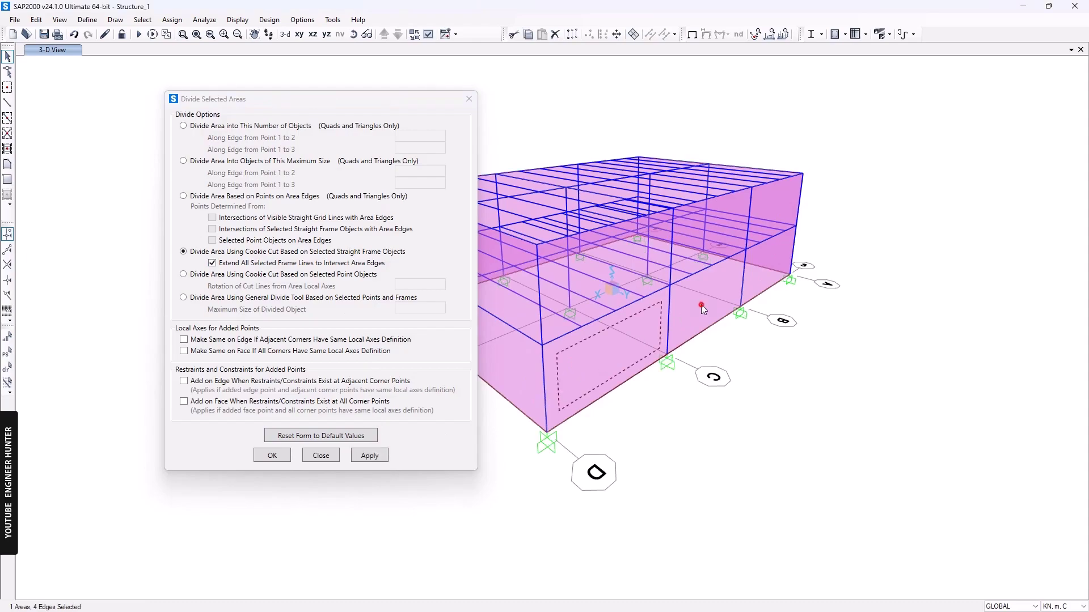
pyautogui.keyDown('shift'); pyautogui.moveTo(703, 309); pyautogui.dragTo(592, 460, button='middle'); pyautogui.keyUp('shift')
pyautogui.click(844, 336)
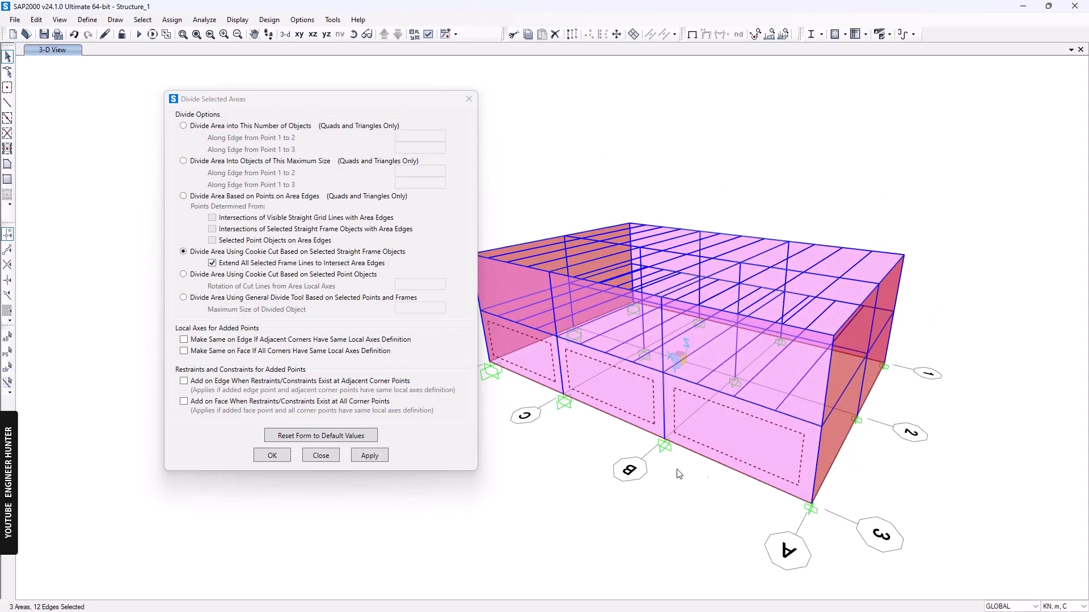
pyautogui.keyDown('shift'); pyautogui.moveTo(877, 458); pyautogui.dragTo(808, 414, button='middle'); pyautogui.keyUp('shift')
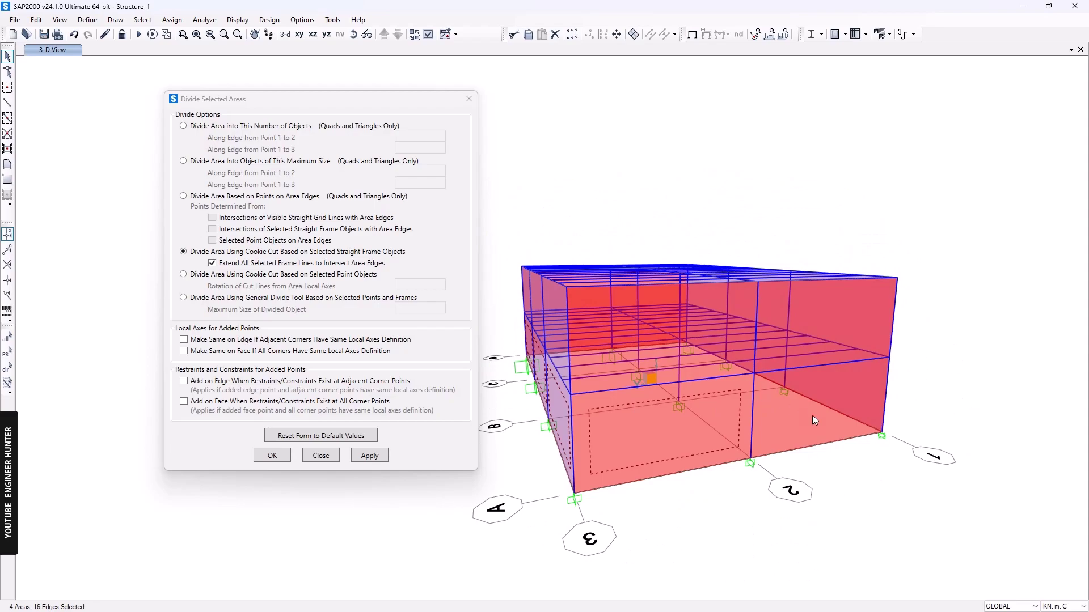
pyautogui.click(467, 100)
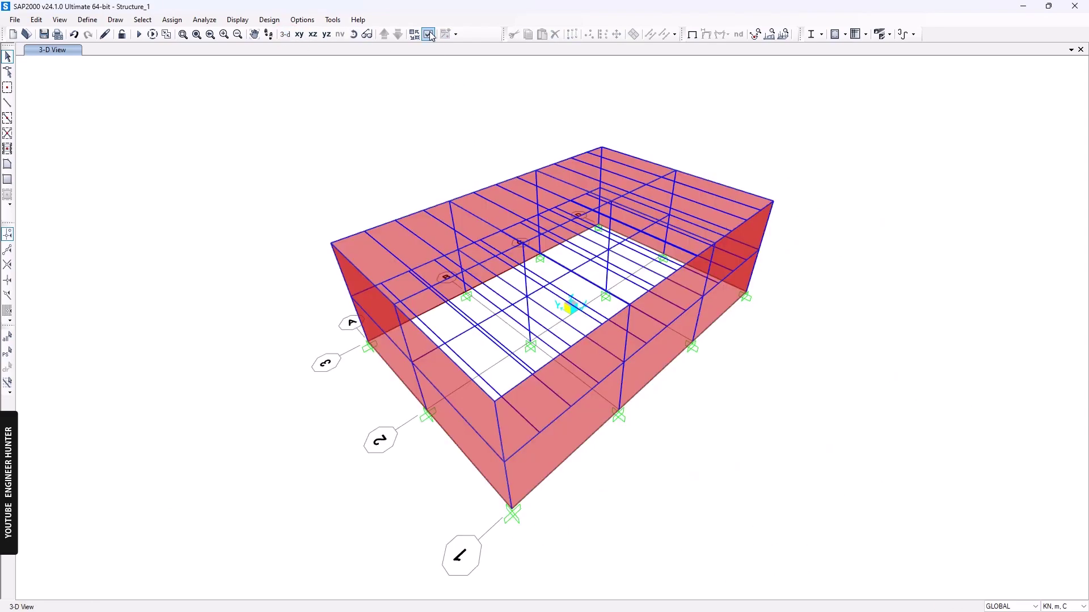
# Step: Turn on the display of Local Axes for the area objects in the 3-D view
pyautogui.click(429, 34)
pyautogui.click(626, 311)
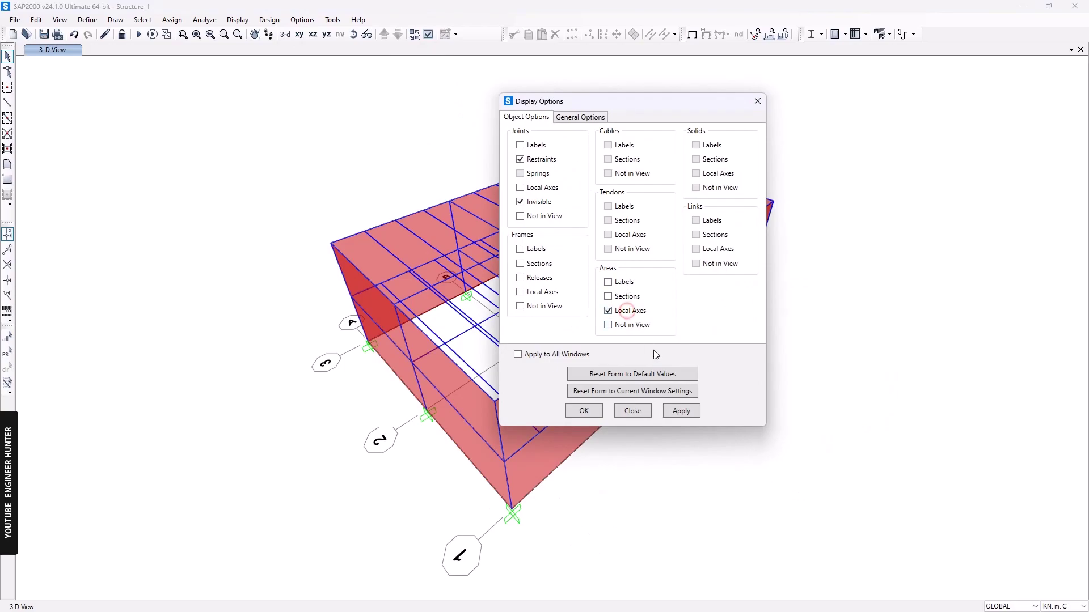
pyautogui.click(681, 411)
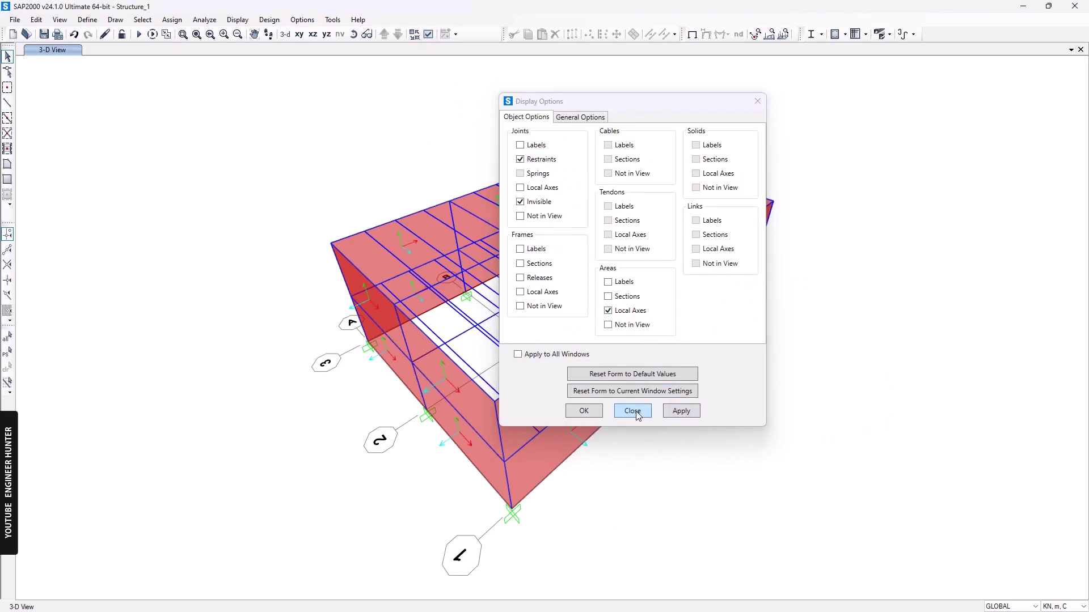
pyautogui.click(638, 416)
pyautogui.keyDown('shift'); pyautogui.moveTo(641, 422); pyautogui.dragTo(510, 267, button='middle'); pyautogui.keyUp('shift')
pyautogui.keyDown('shift'); pyautogui.moveTo(374, 170); pyautogui.dragTo(513, 141, button='middle'); pyautogui.keyUp('shift')
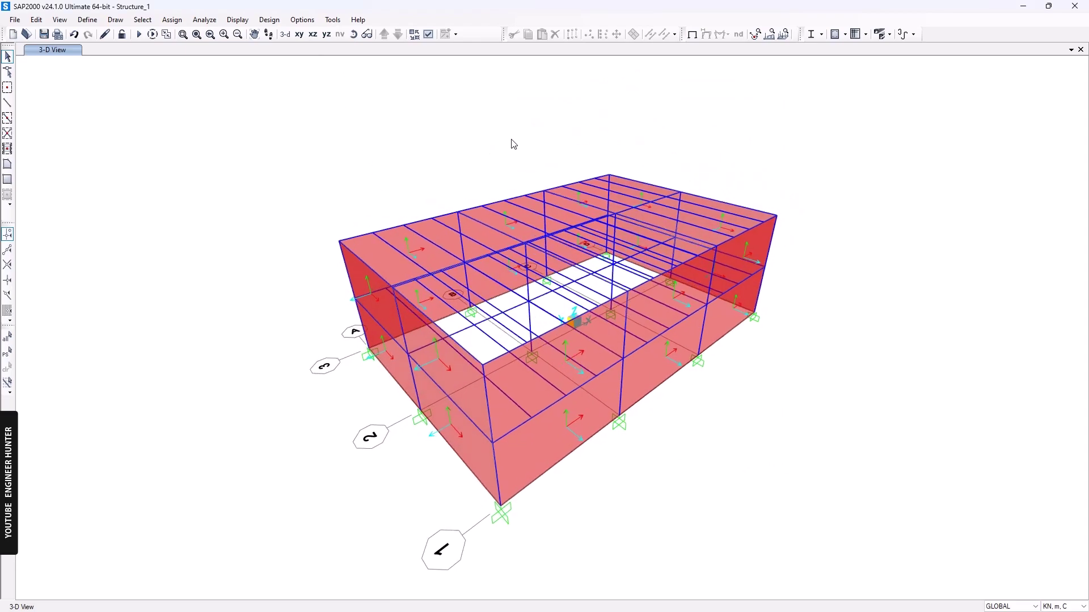
# Step: Select all areas with section None and show only that selection in the 3-D view
pyautogui.click(152, 23)
pyautogui.moveTo(152, 34)
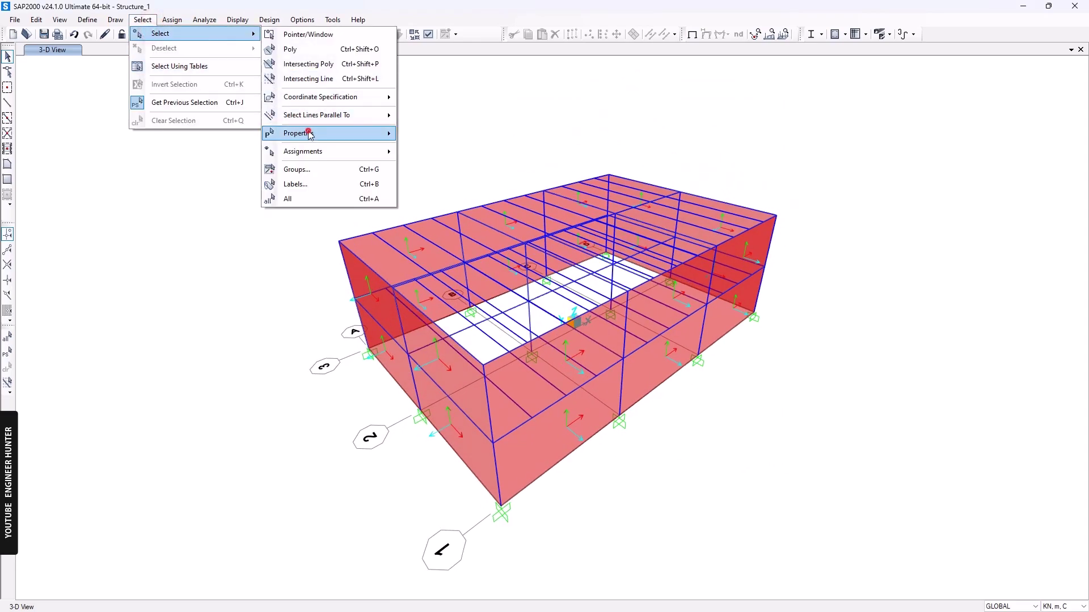
pyautogui.moveTo(311, 132)
pyautogui.click(442, 196)
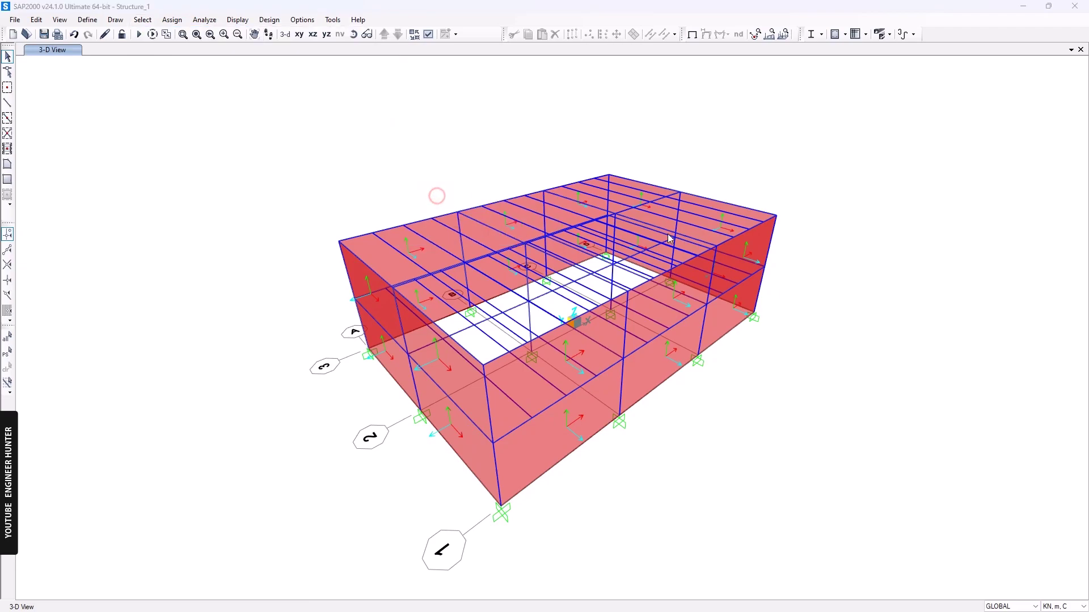
pyautogui.click(565, 208)
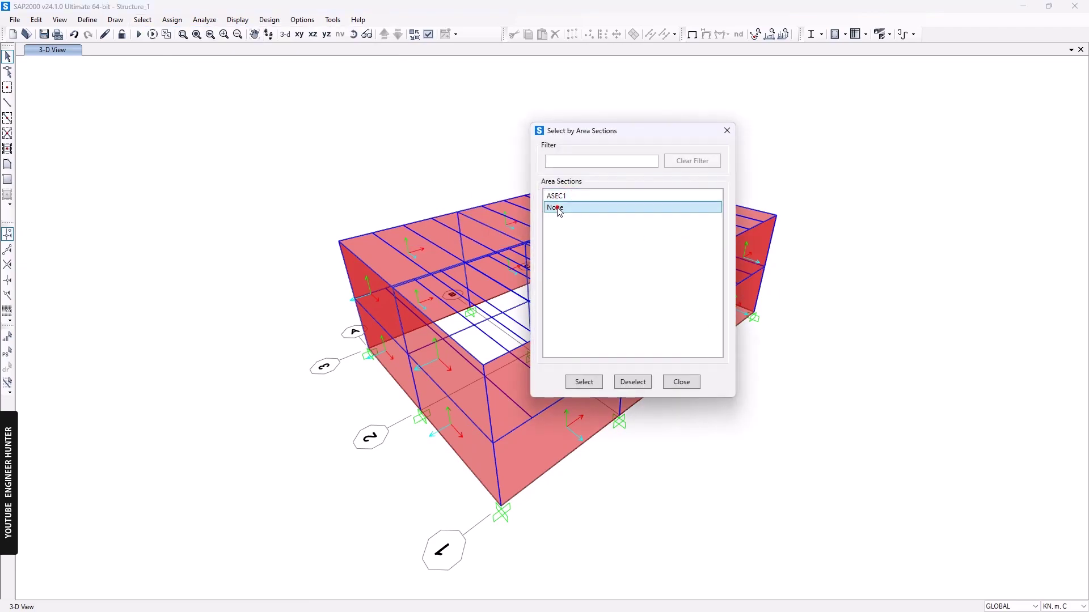
pyautogui.click(584, 381)
pyautogui.rightClick(807, 232)
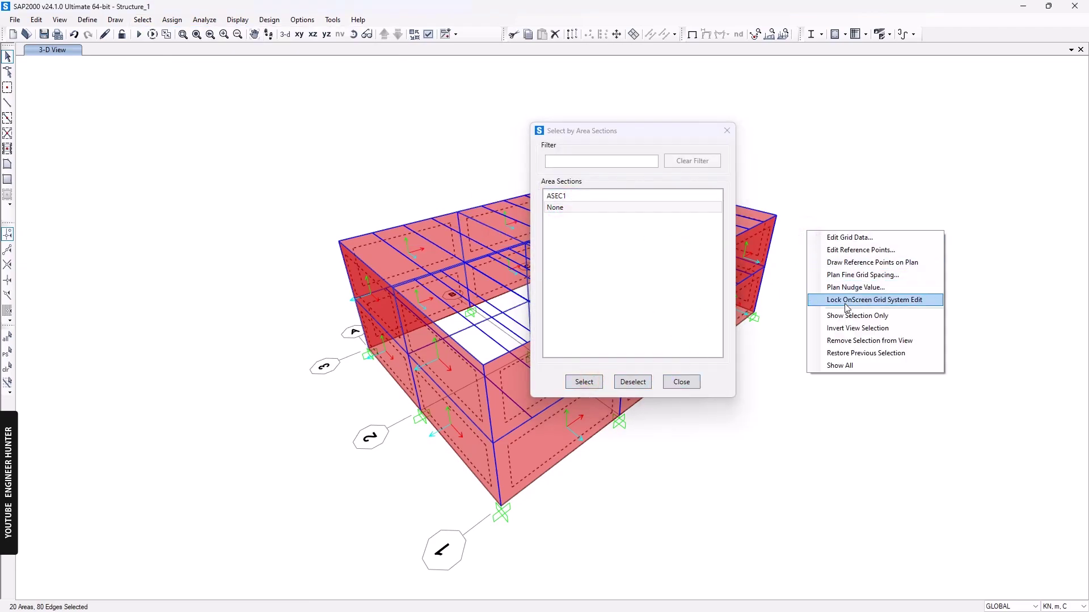
pyautogui.click(847, 321)
pyautogui.click(727, 131)
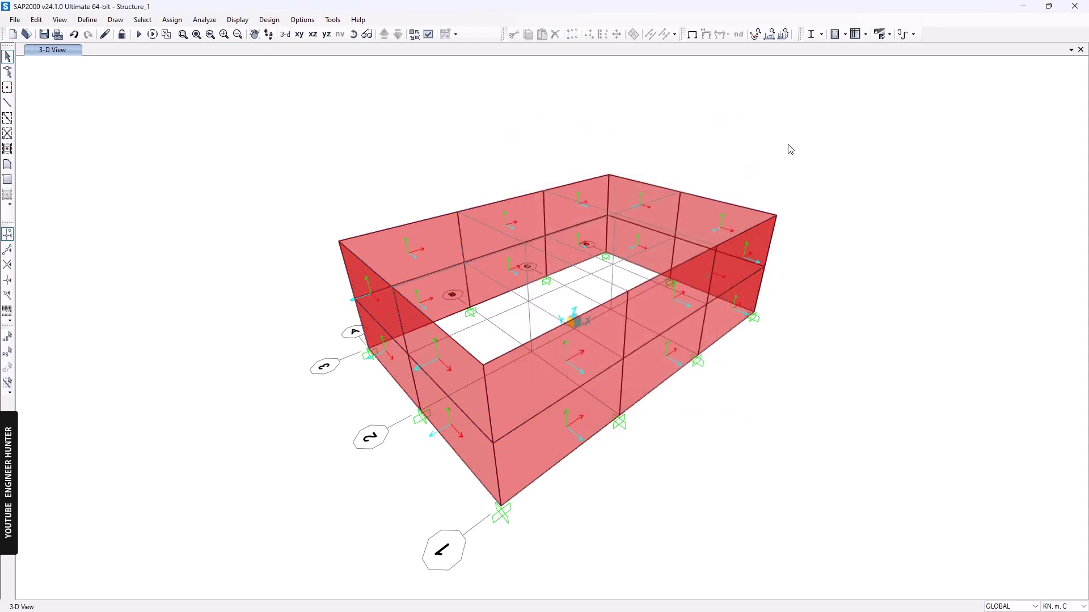
# Step: Hide the grid lines in the 3-D view of the wall panels
pyautogui.keyDown('shift'); pyautogui.moveTo(787, 150); pyautogui.dragTo(672, 386, button='middle'); pyautogui.keyUp('shift')
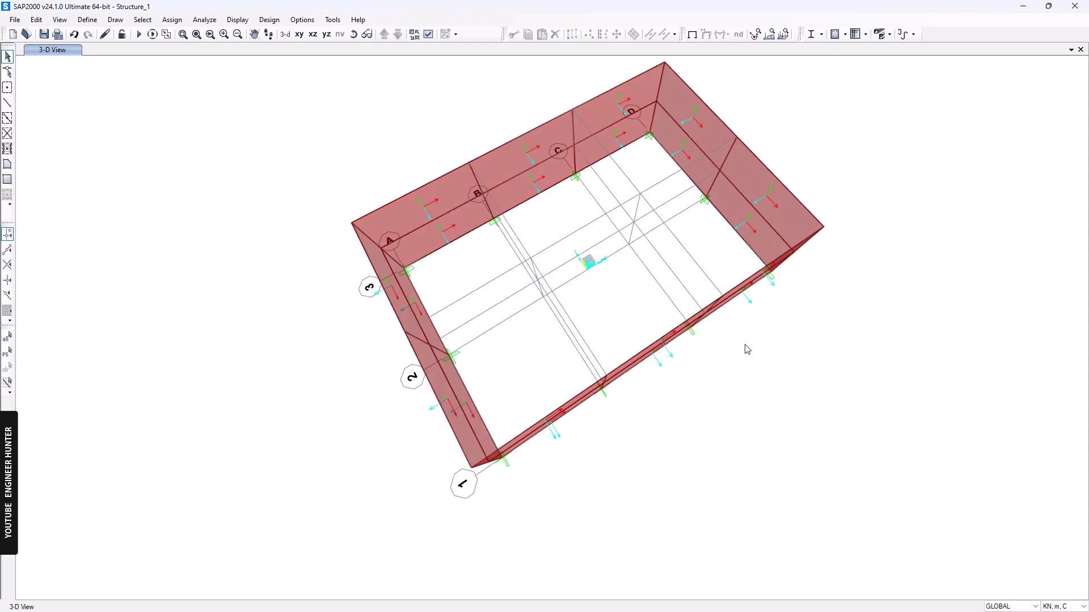
pyautogui.press('F7')
pyautogui.keyDown('shift'); pyautogui.moveTo(740, 391); pyautogui.dragTo(714, 387, button='middle'); pyautogui.keyUp('shift')
pyautogui.keyDown('shift'); pyautogui.moveTo(592, 418); pyautogui.dragTo(801, 385, button='middle'); pyautogui.keyUp('shift')
pyautogui.keyDown('shift'); pyautogui.moveTo(580, 353); pyautogui.dragTo(668, 287, button='middle'); pyautogui.keyUp('shift')
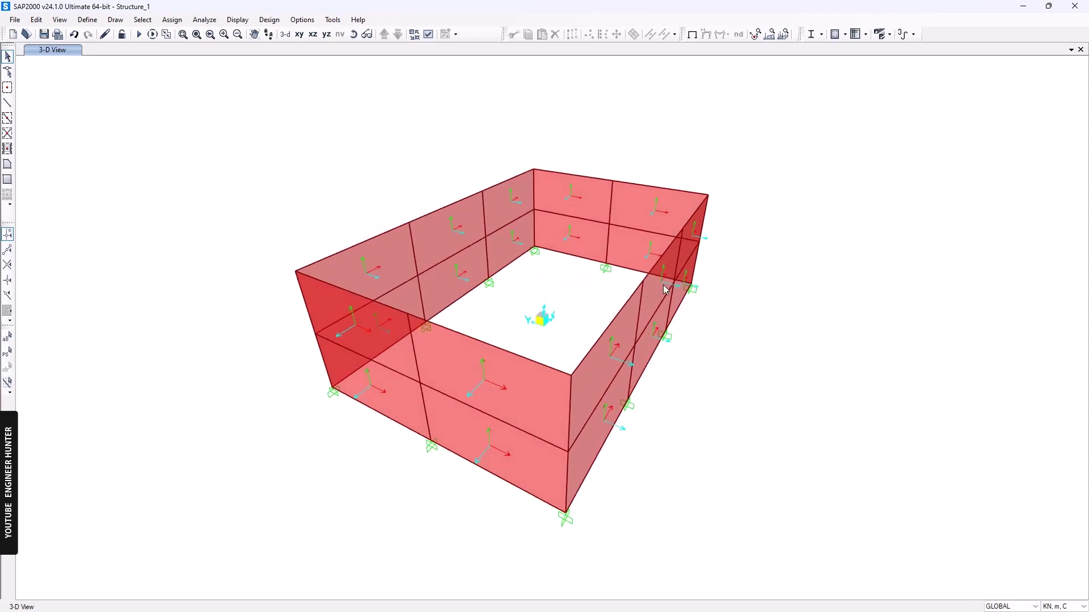
# Step: Reverse the local 3 axis of the four end-wall panels on gridline A with Keep Assigns in Same Global Orientation
pyautogui.click(481, 437)
pyautogui.click(474, 386)
pyautogui.keyDown('shift'); pyautogui.moveTo(474, 386); pyautogui.dragTo(402, 417, button='middle'); pyautogui.keyUp('shift')
pyautogui.click(426, 366)
pyautogui.keyDown('shift'); pyautogui.moveTo(574, 422); pyautogui.dragTo(455, 380, button='middle'); pyautogui.keyUp('shift')
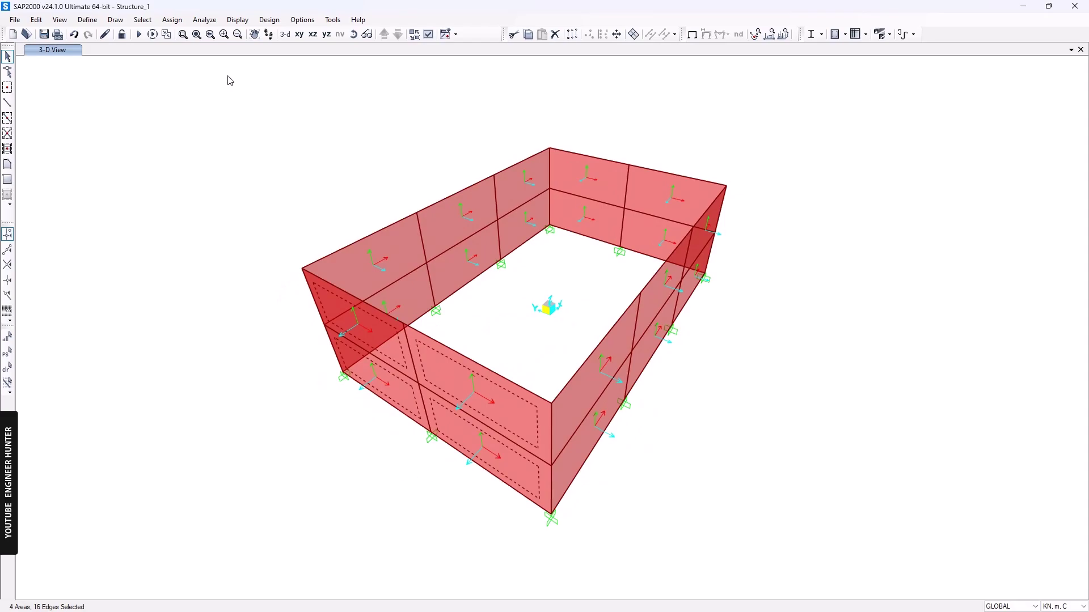
pyautogui.keyDown('shift'); pyautogui.moveTo(571, 336); pyautogui.dragTo(590, 315, button='middle'); pyautogui.keyUp('shift')
pyautogui.scroll(3, 590, 315)
pyautogui.scroll(-3, 551, 356)
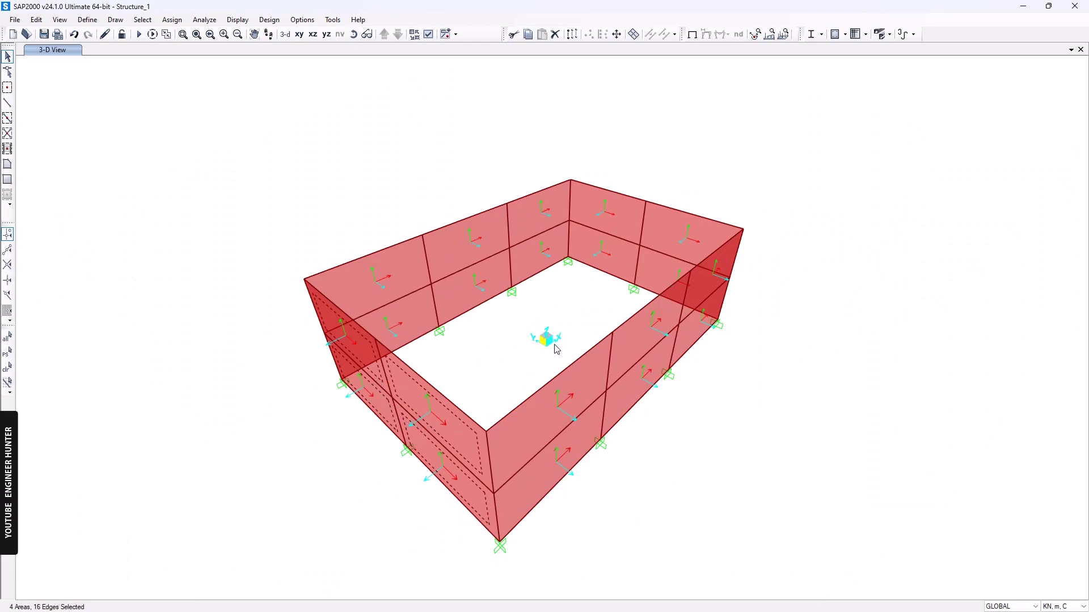
pyautogui.click(172, 20)
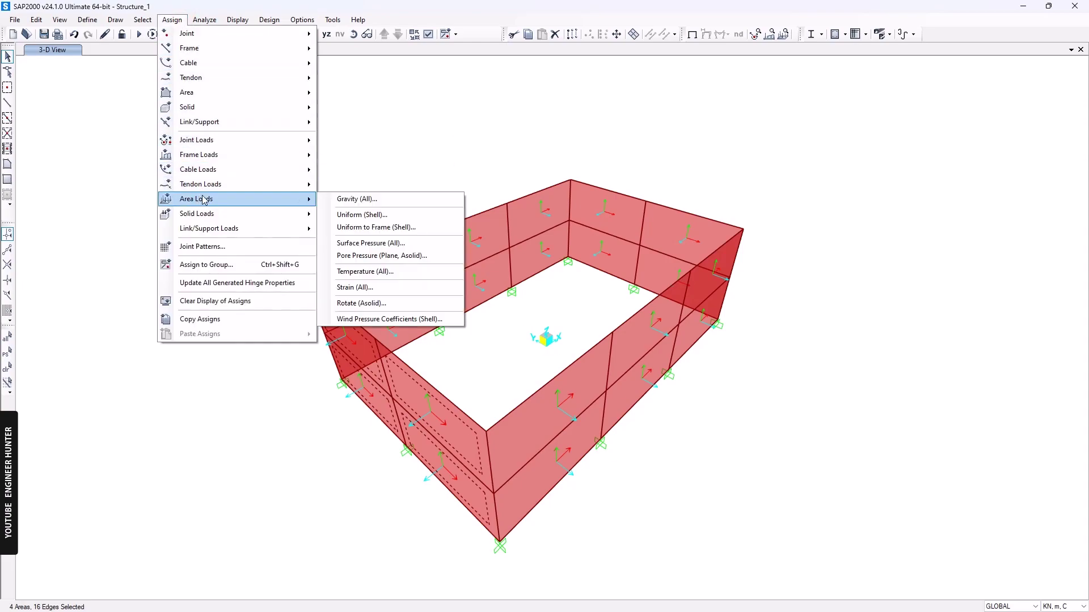
pyautogui.moveTo(196, 92)
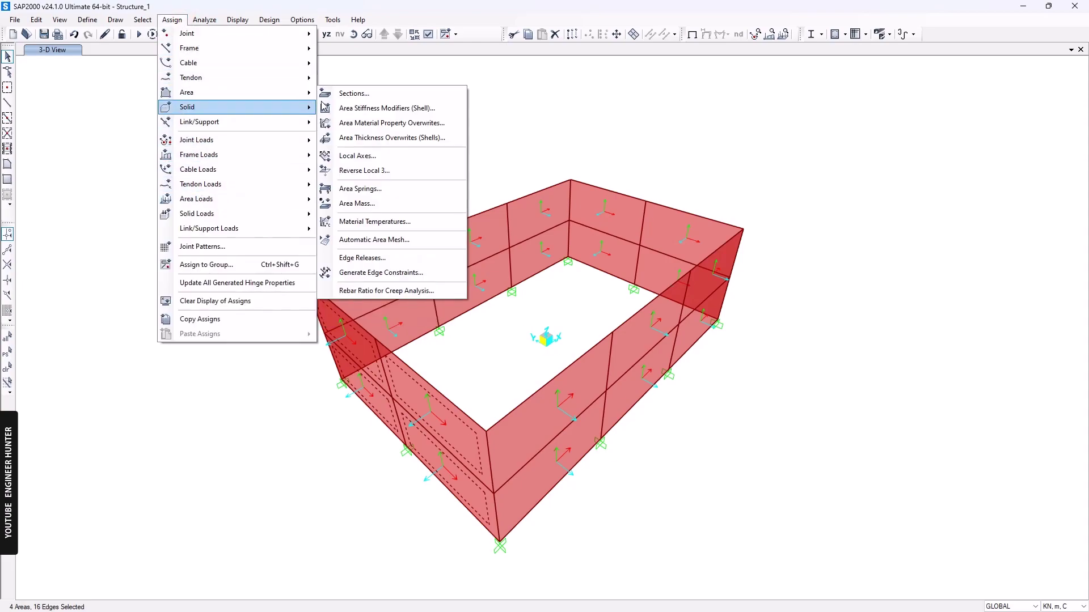
pyautogui.click(381, 171)
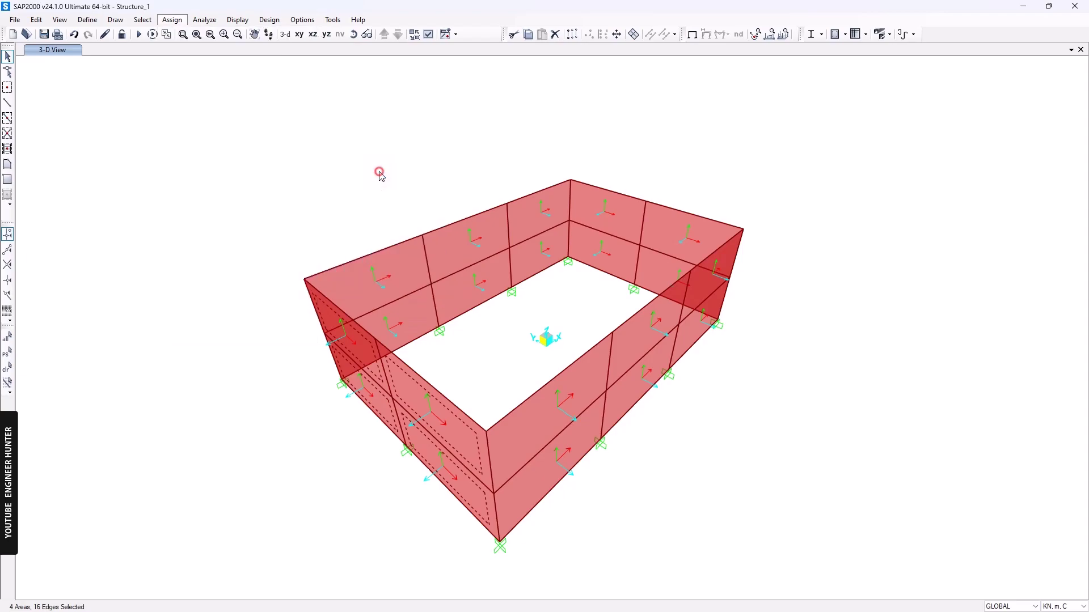
pyautogui.moveTo(642, 231); pyautogui.dragTo(289, 152)
pyautogui.click(329, 214)
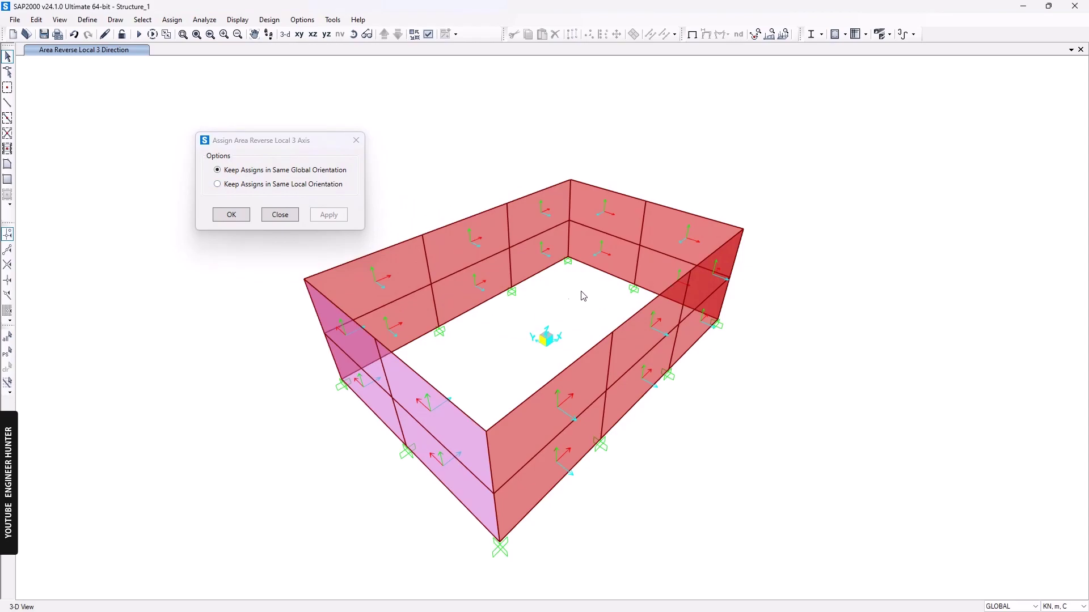
# Step: Reverse the local 3 axis of the panels on the opposite end wall along gridline D
pyautogui.click(614, 227)
pyautogui.click(610, 254)
pyautogui.click(327, 214)
# Step: Reverse the local 3 axis of all panels on the two long walls along gridlines 1 and 3, and finish the axis reversal
pyautogui.keyDown('shift'); pyautogui.moveTo(687, 374); pyautogui.dragTo(520, 444, button='middle'); pyautogui.keyUp('shift')
pyautogui.click(520, 444)
pyautogui.click(518, 410)
pyautogui.click(600, 370)
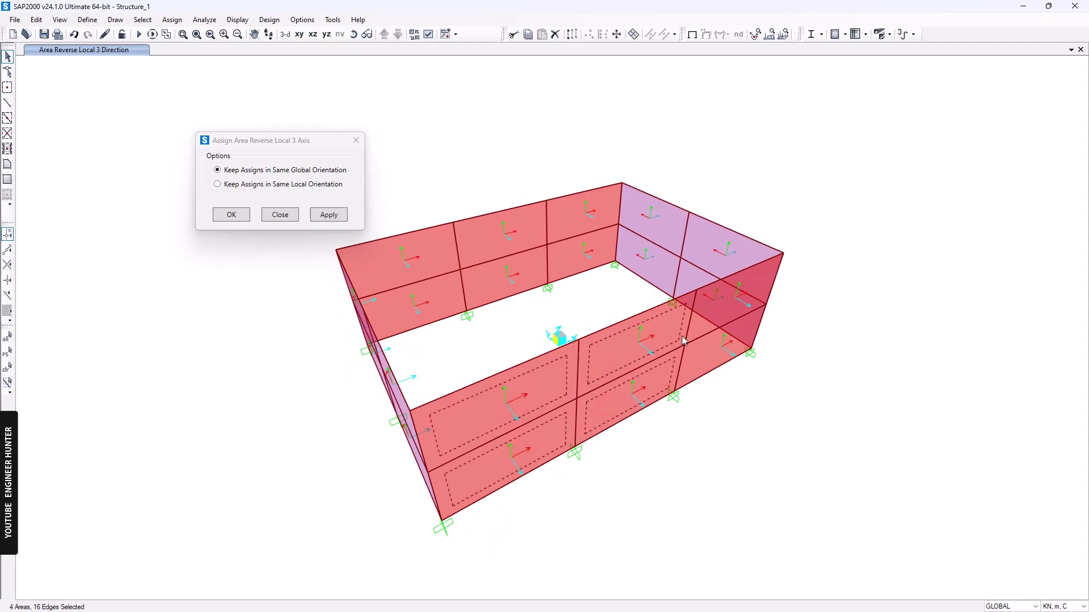
pyautogui.click(571, 223)
pyautogui.click(512, 229)
pyautogui.click(499, 277)
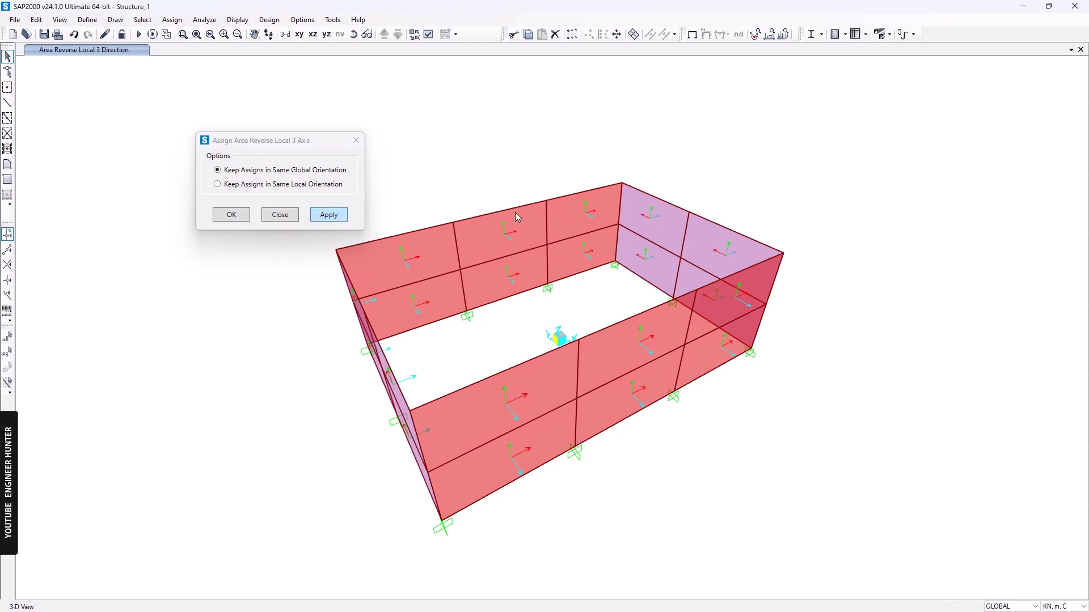
pyautogui.click(328, 214)
pyautogui.keyDown('shift'); pyautogui.moveTo(688, 452); pyautogui.dragTo(431, 164, button='middle'); pyautogui.keyUp('shift')
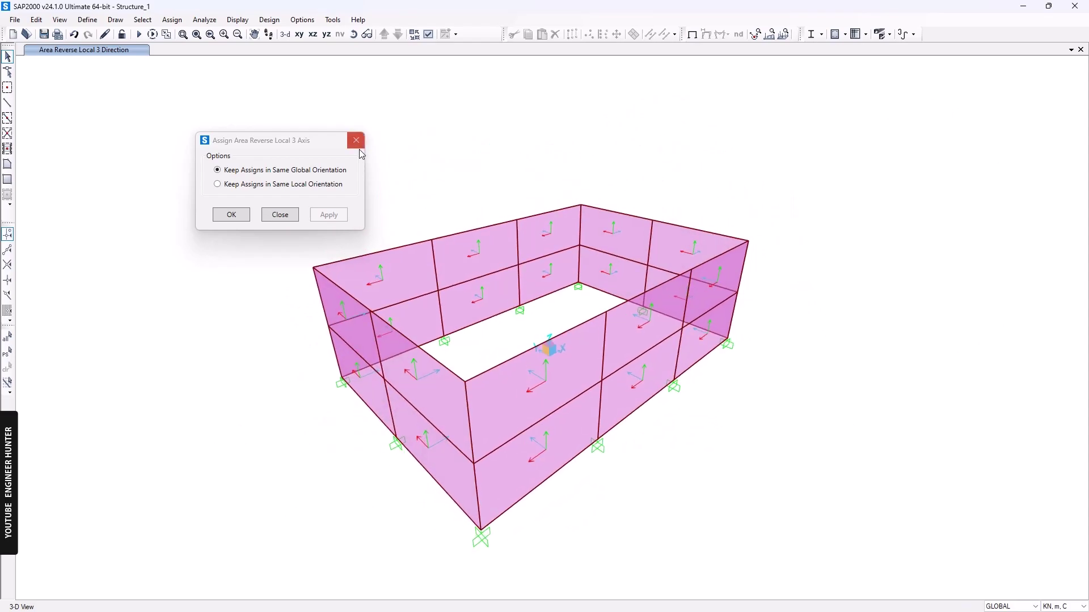
pyautogui.click(356, 140)
# Step: Select the four low-X end-wall panels and set up a wind pressure coefficient assignment for the Wind 0 load pattern
pyautogui.keyDown('shift'); pyautogui.moveTo(611, 401); pyautogui.dragTo(552, 121, button='middle'); pyautogui.keyUp('shift')
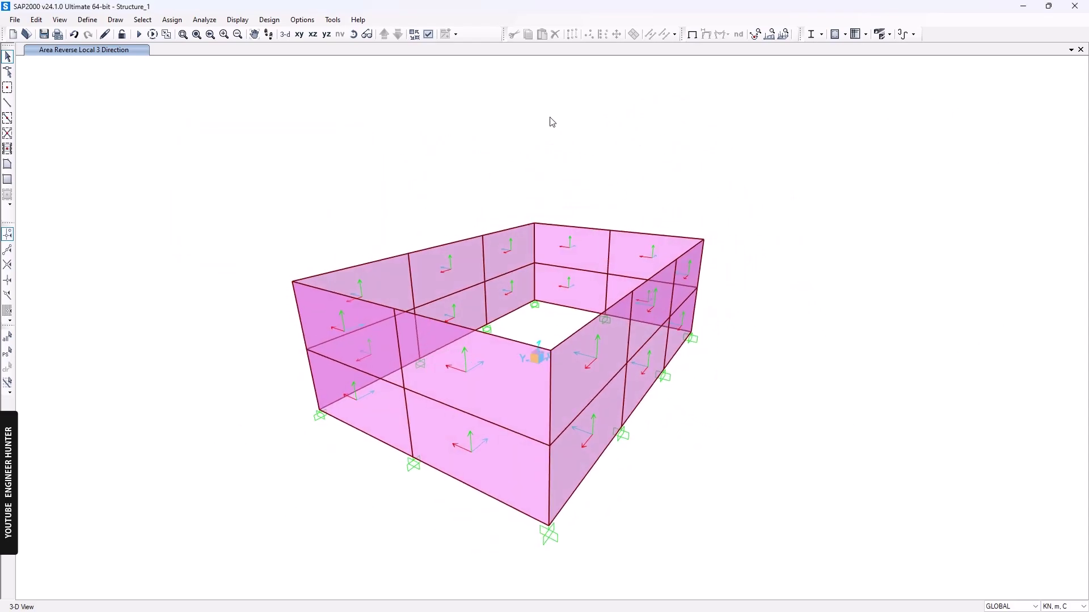
pyautogui.click(502, 434)
pyautogui.click(489, 397)
pyautogui.click(412, 425)
pyautogui.click(347, 295)
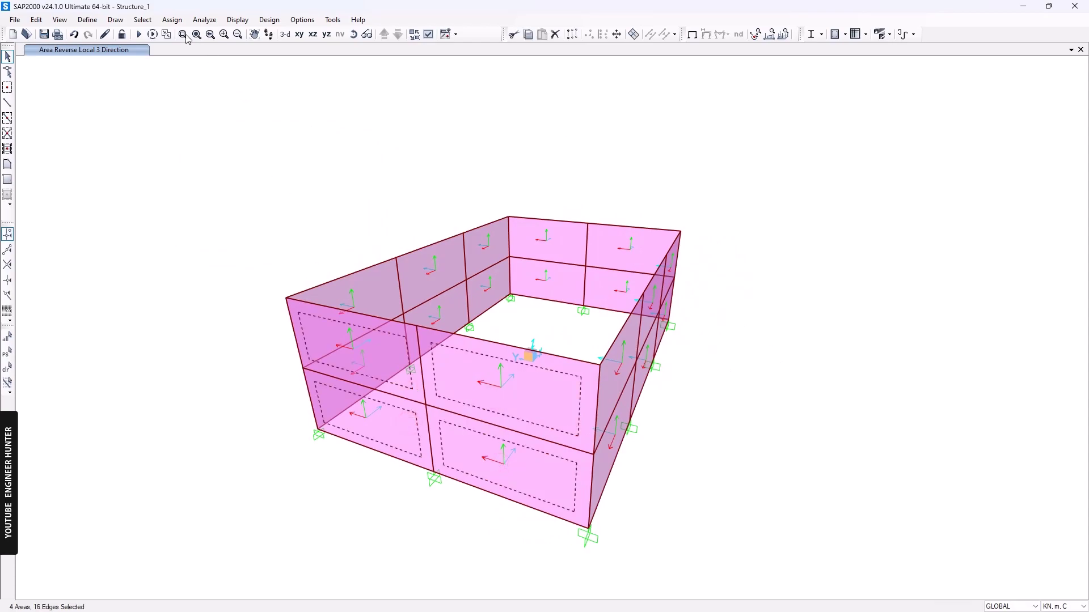
pyautogui.click(172, 20)
pyautogui.moveTo(212, 156)
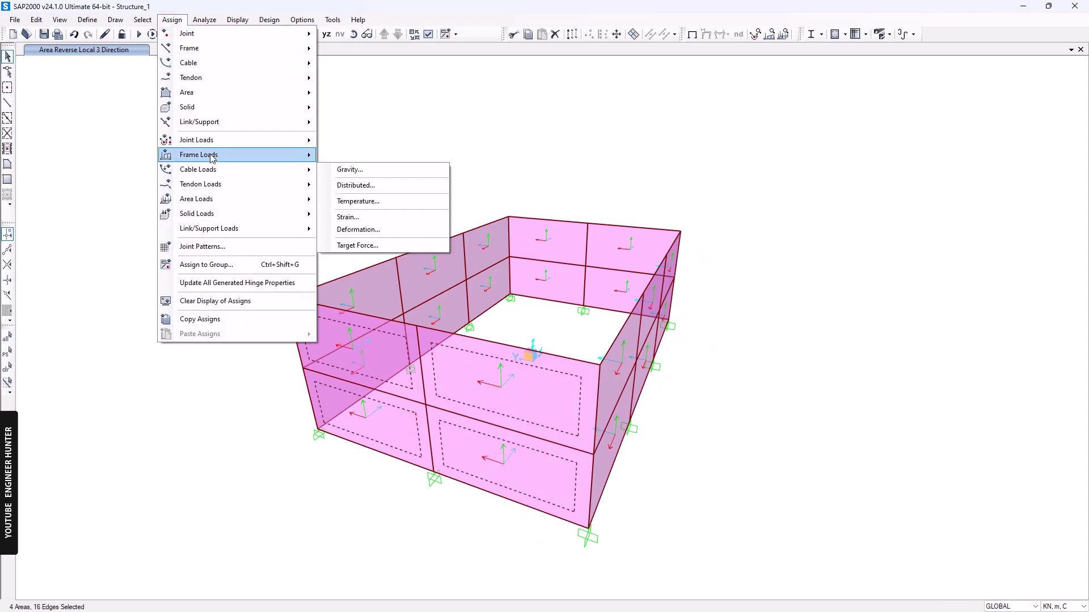
pyautogui.moveTo(258, 205)
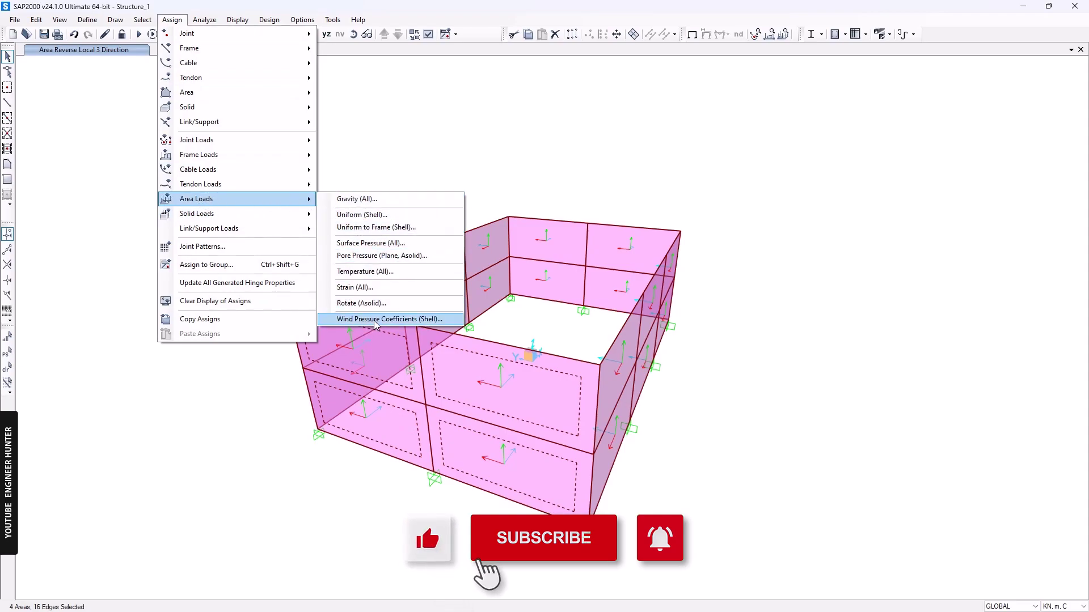
pyautogui.click(417, 320)
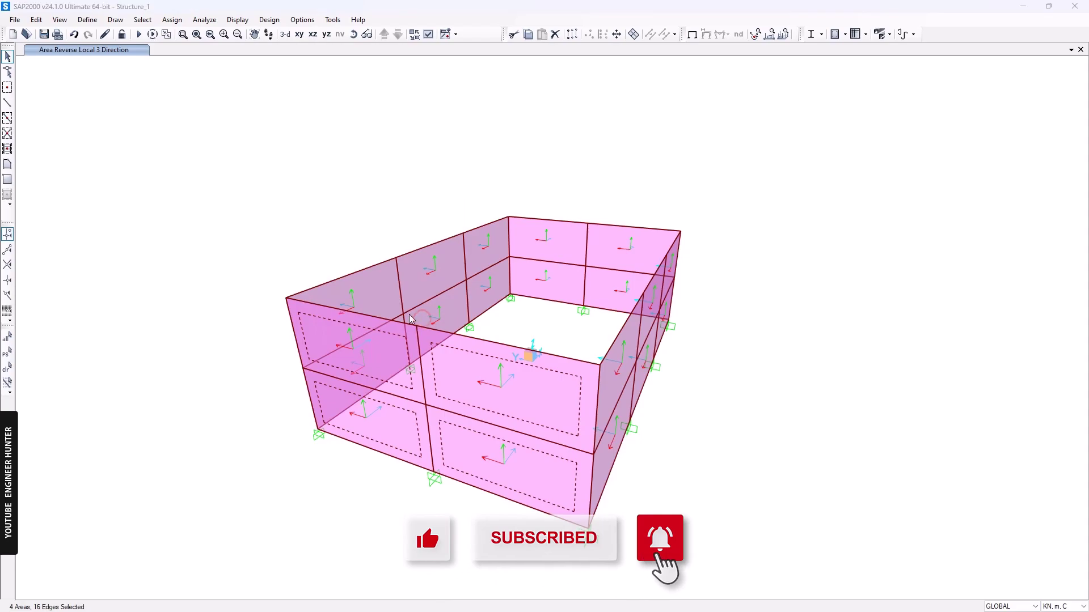
pyautogui.moveTo(590, 136); pyautogui.dragTo(740, 123)
pyautogui.click(814, 147)
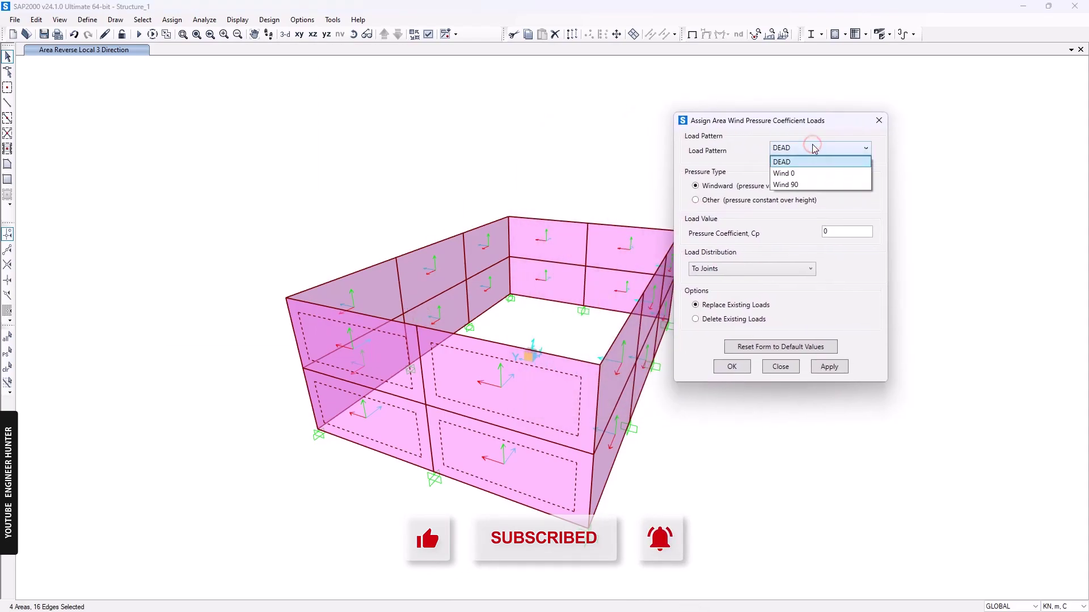
pyautogui.click(789, 172)
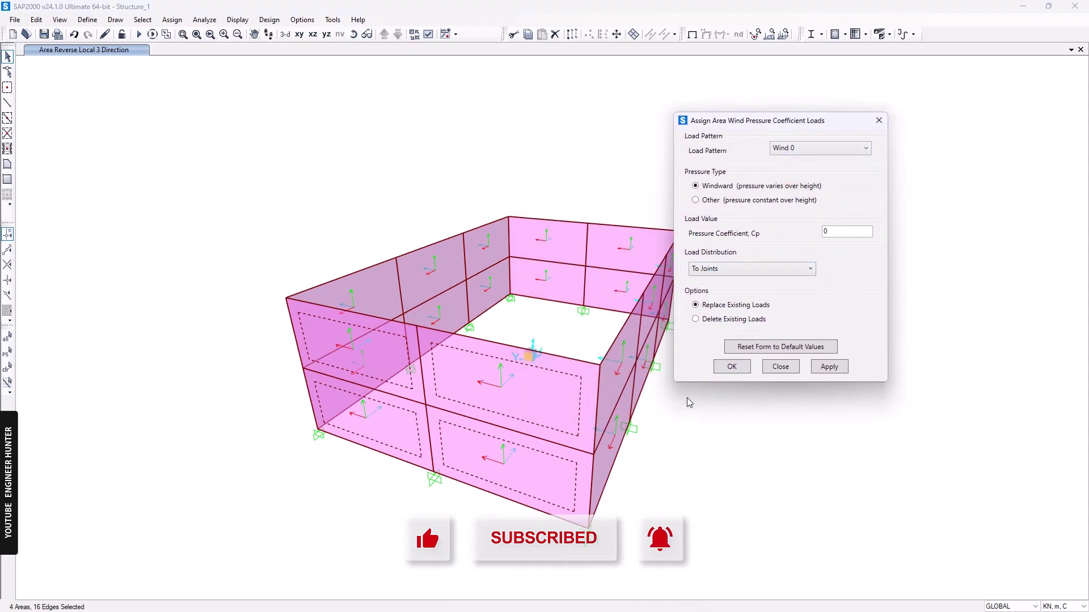
# Step: Apply a Windward pressure coefficient Cp of 0.8 with To Joints distribution to the selected low-X end-wall panels
pyautogui.moveTo(720, 445); pyautogui.dragTo(626, 433, button='middle')
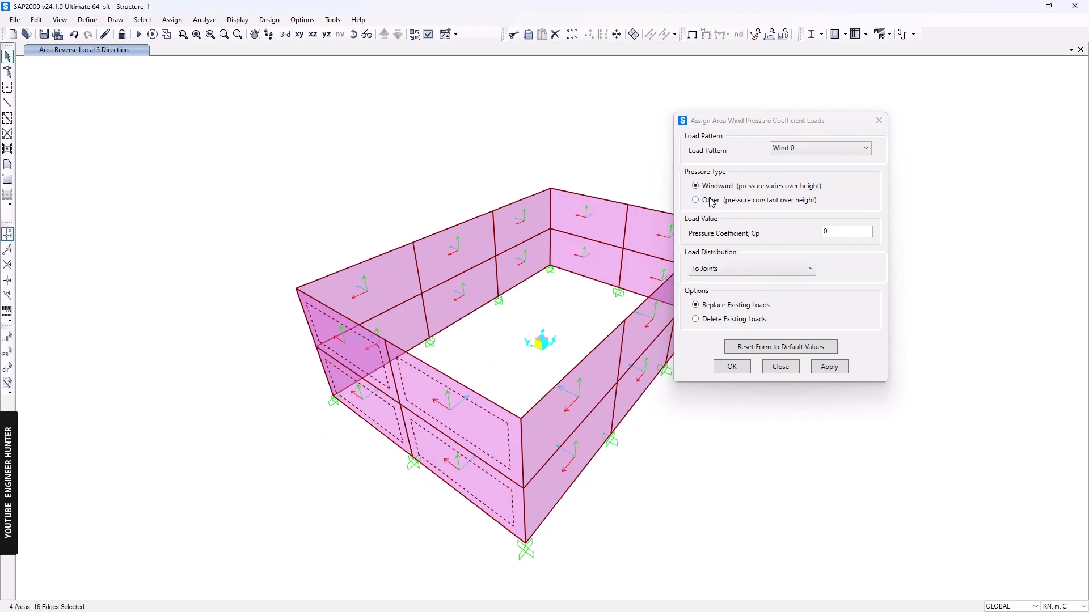
pyautogui.click(837, 234)
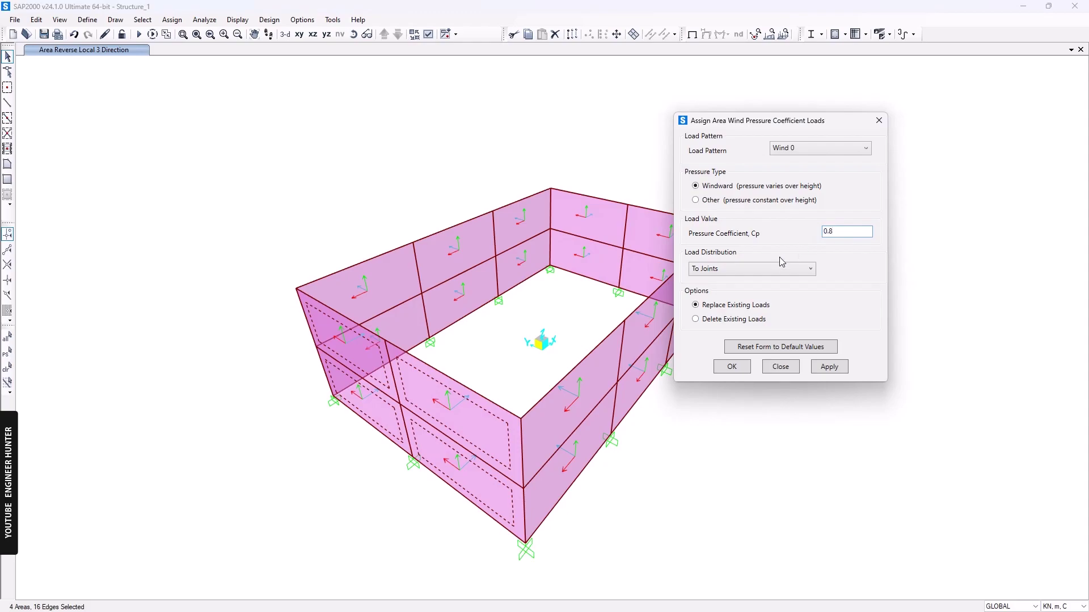
pyautogui.click(711, 269)
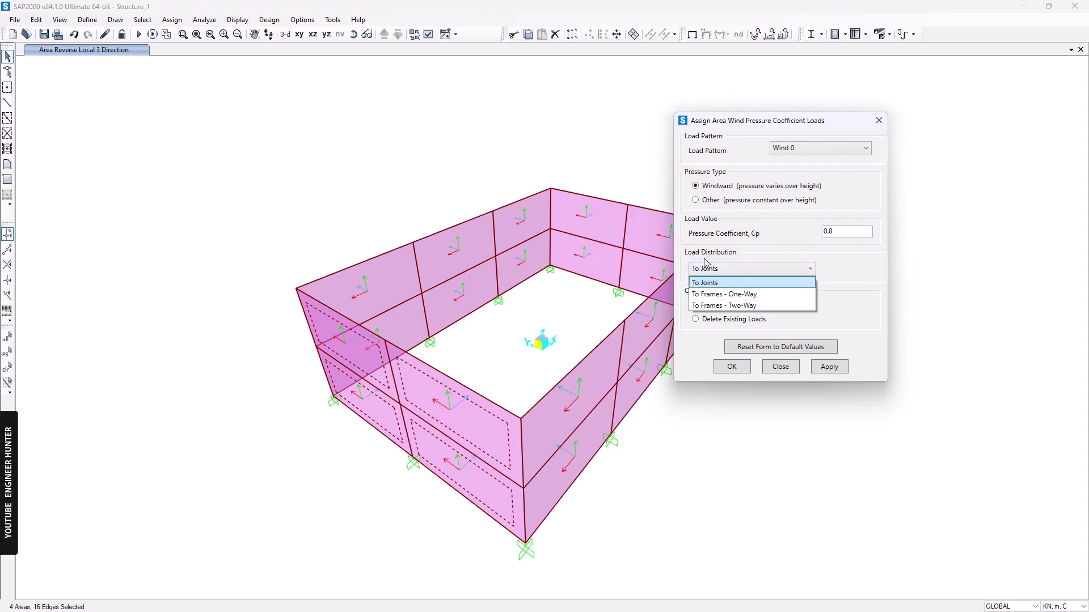
pyautogui.click(695, 258)
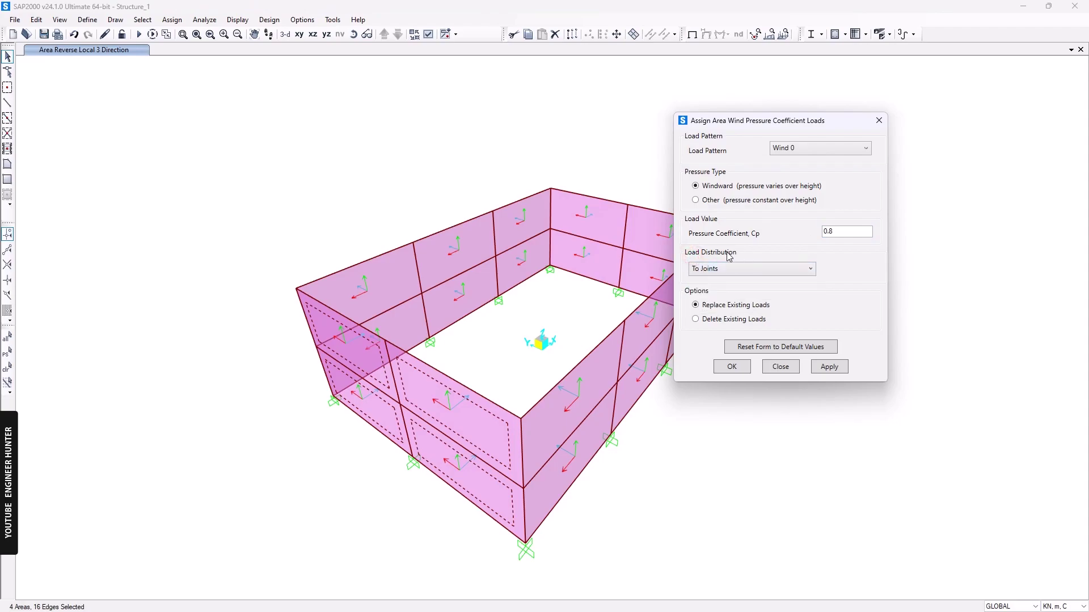
pyautogui.click(718, 268)
pyautogui.click(740, 266)
pyautogui.click(835, 369)
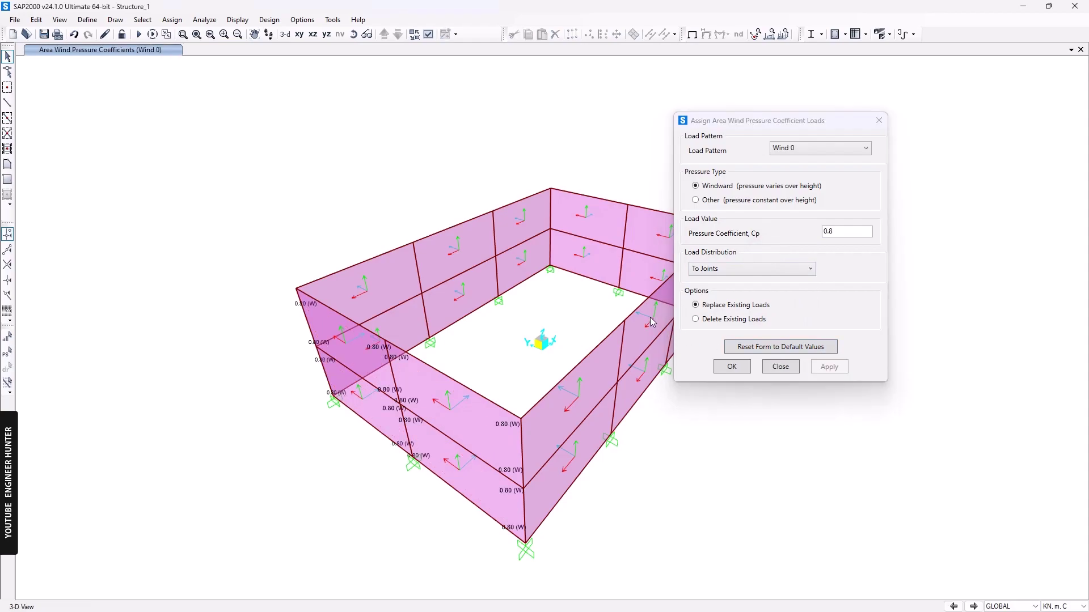
# Step: Assign a Windward Wind 0 pressure coefficient of 0.5 to the four panels of the opposite, high-X end wall
pyautogui.moveTo(585, 302); pyautogui.dragTo(477, 302, button='middle')
pyautogui.click(475, 292)
pyautogui.click(460, 258)
pyautogui.click(530, 278)
pyautogui.click(526, 312)
pyautogui.click(833, 234)
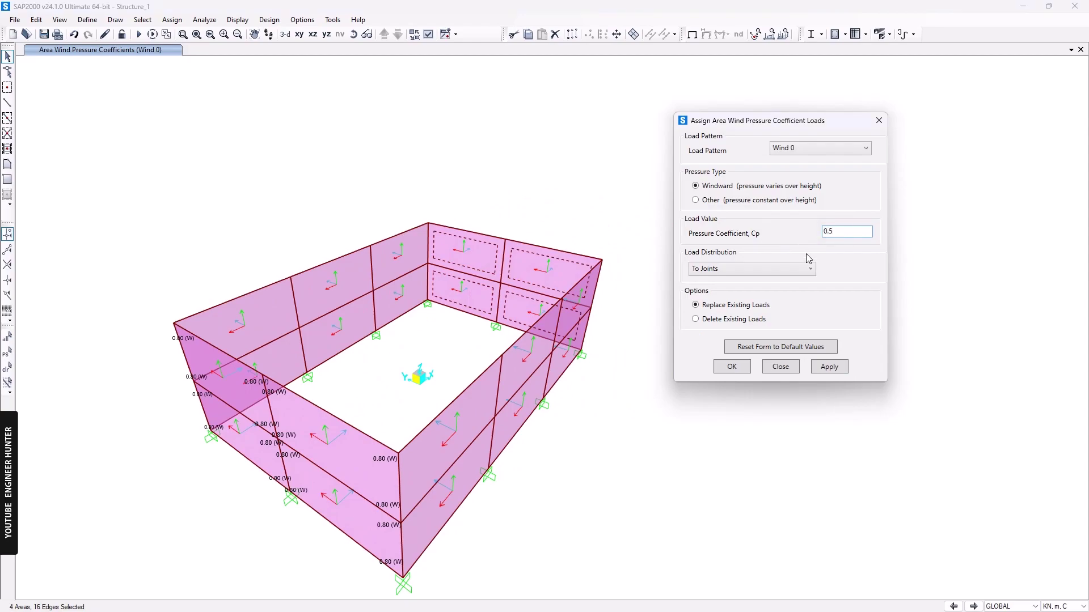
pyautogui.click(837, 366)
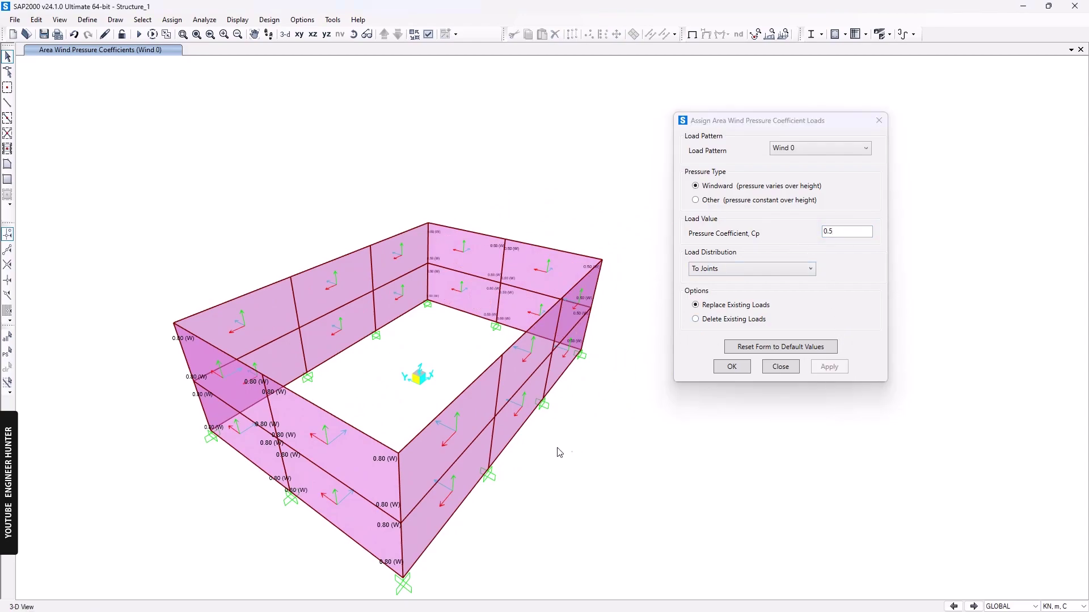
# Step: Delete the existing Wind 0 pressure coefficient loads from the four high-X end-wall panels
pyautogui.keyDown('shift'); pyautogui.moveTo(568, 451); pyautogui.dragTo(429, 440, button='middle'); pyautogui.keyUp('shift')
pyautogui.click(793, 149)
pyautogui.click(794, 149)
pyautogui.keyDown('shift'); pyautogui.moveTo(336, 345); pyautogui.dragTo(483, 274, button='middle'); pyautogui.keyUp('shift')
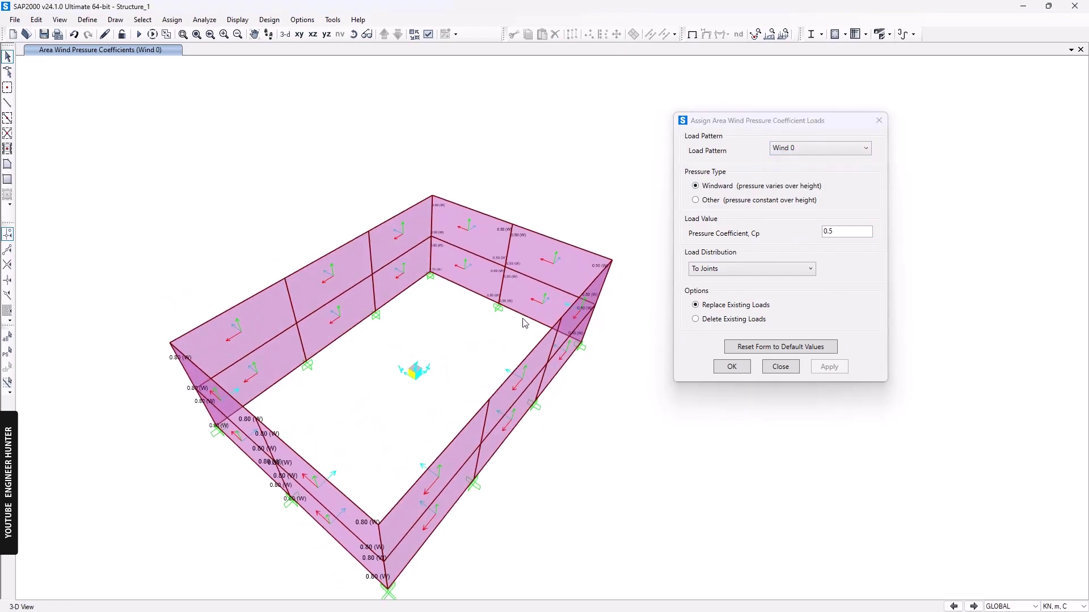
pyautogui.click(483, 273)
pyautogui.click(524, 298)
pyautogui.click(489, 245)
pyautogui.click(532, 268)
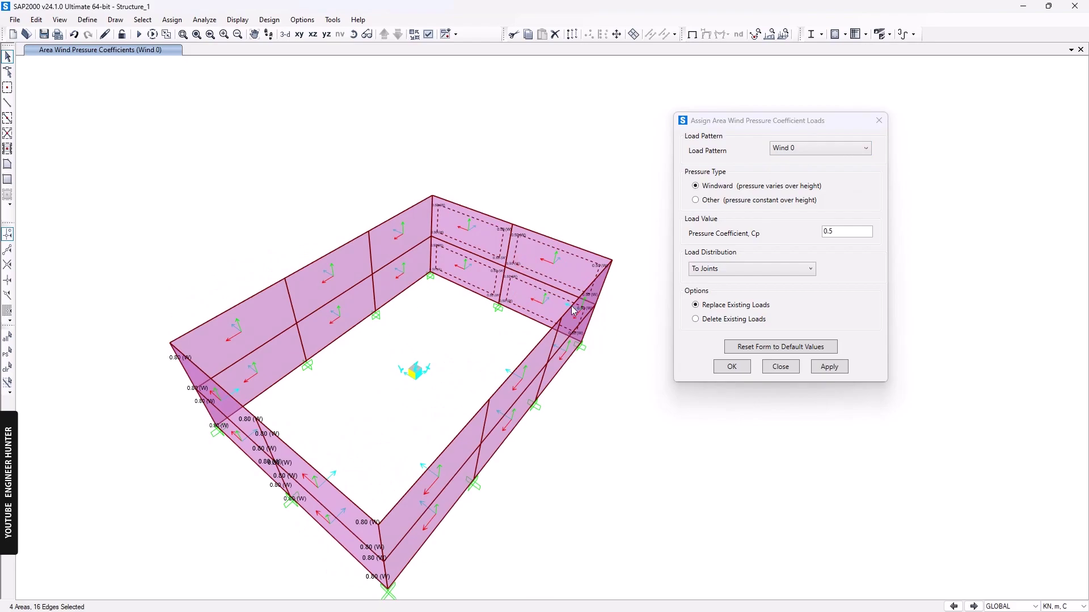
pyautogui.click(725, 321)
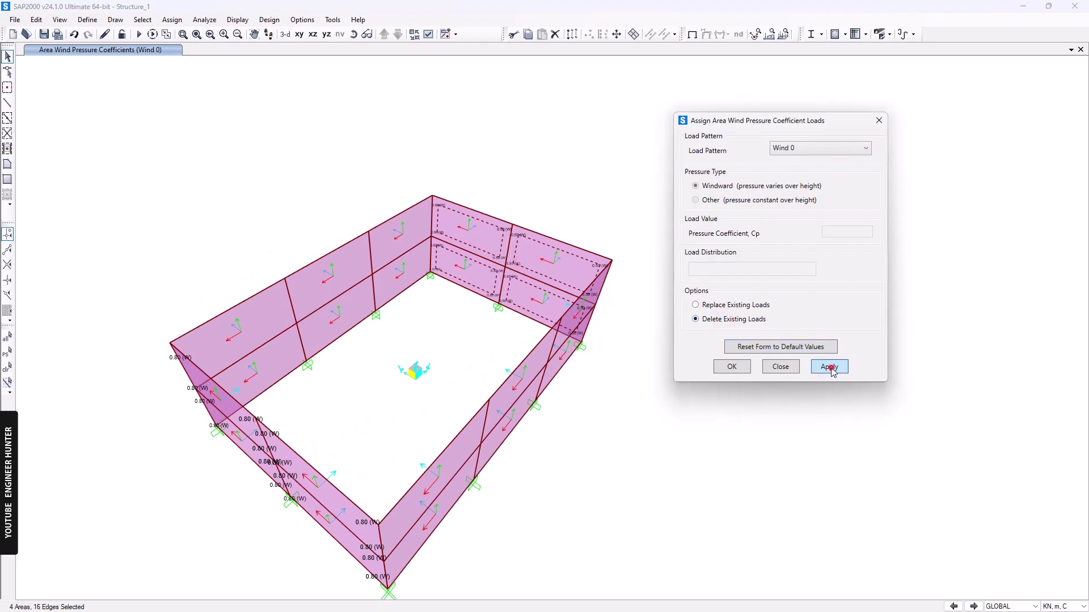
pyautogui.click(830, 366)
# Step: Assign a Wind 0 coefficient of 0.5 with pressure type Other (constant over height) to the four high-X end-wall panels
pyautogui.click(526, 290)
pyautogui.click(489, 283)
pyautogui.click(495, 250)
pyautogui.click(532, 263)
pyautogui.click(715, 307)
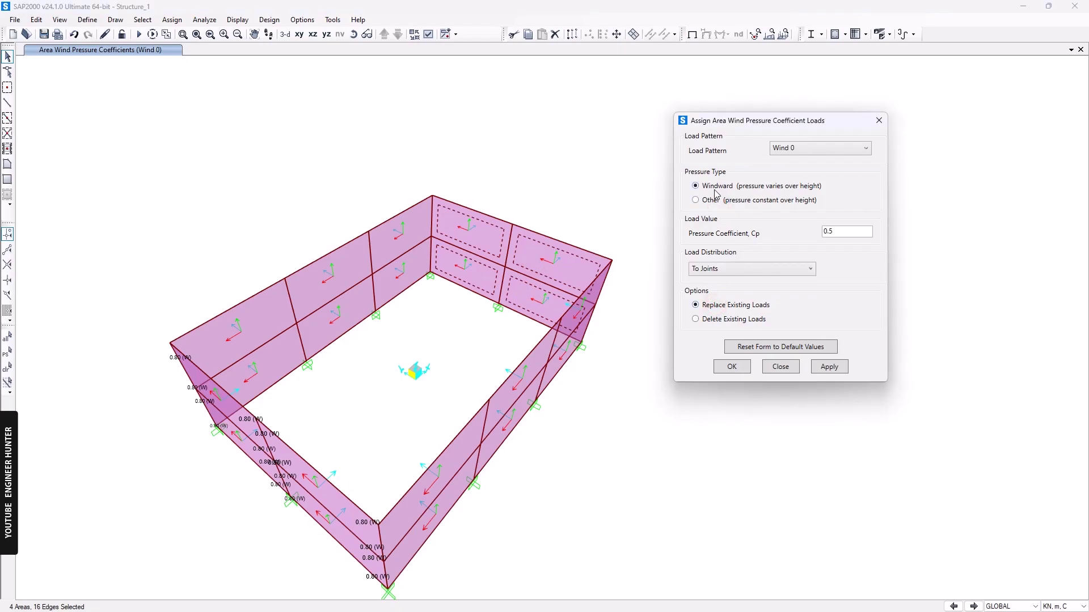
pyautogui.click(715, 203)
pyautogui.doubleClick(827, 231)
pyautogui.click(830, 367)
# Step: Assign a Windward pressure coefficient of 0.8 for load pattern Wind 90 to the six panels of the low-Y long wall
pyautogui.keyDown('shift'); pyautogui.moveTo(580, 383); pyautogui.dragTo(501, 383, button='middle'); pyautogui.keyUp('shift')
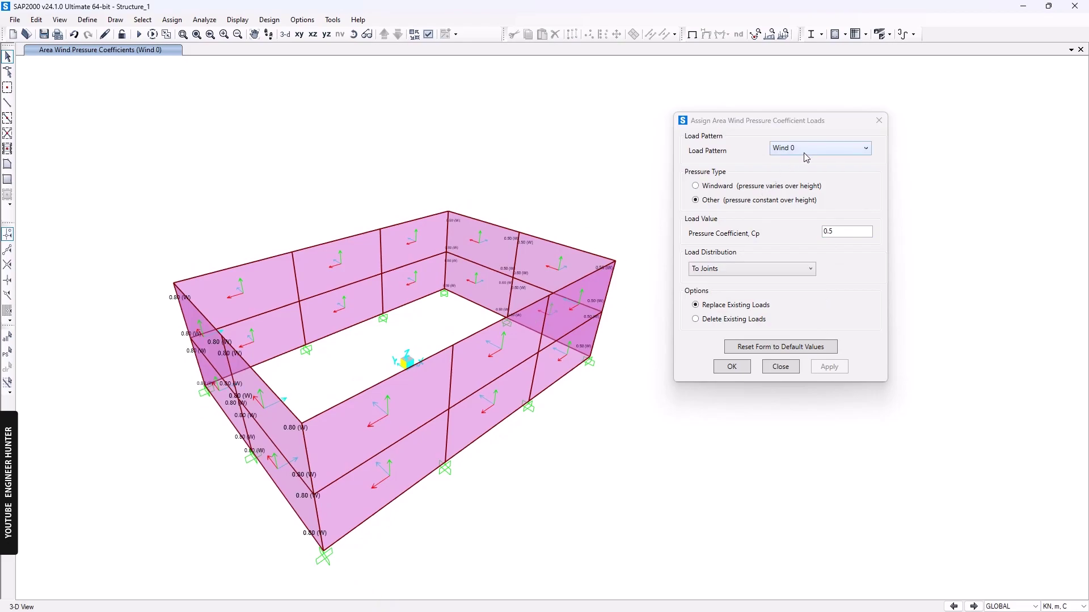
pyautogui.click(804, 148)
pyautogui.click(797, 168)
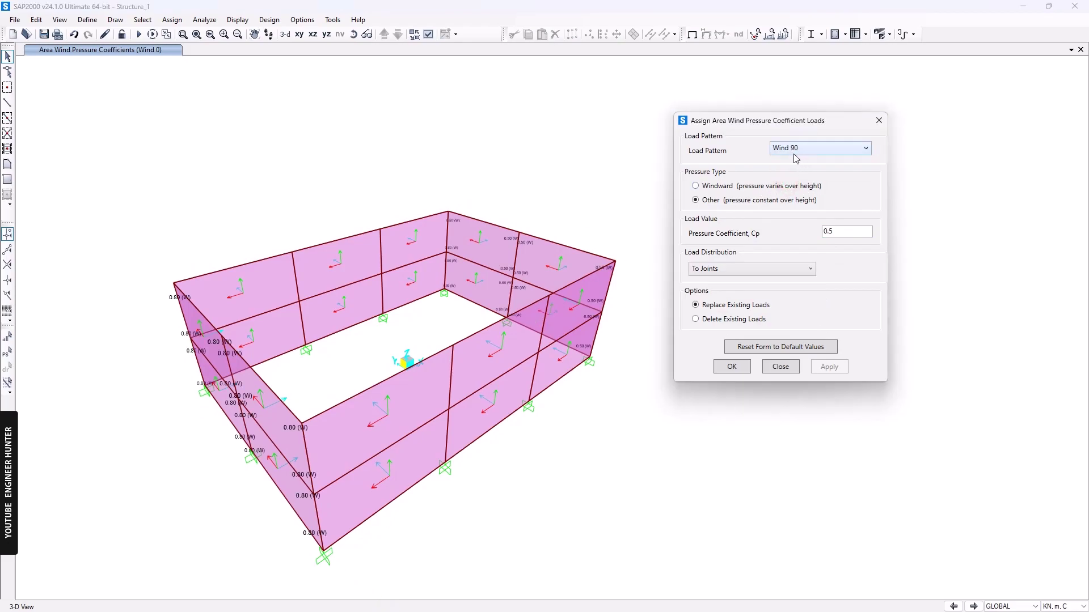
pyautogui.click(714, 188)
pyautogui.doubleClick(843, 230)
pyautogui.click(398, 408)
pyautogui.click(468, 380)
pyautogui.keyDown('shift'); pyautogui.moveTo(573, 445); pyautogui.dragTo(345, 452, button='middle'); pyautogui.keyUp('shift')
pyautogui.click(346, 452)
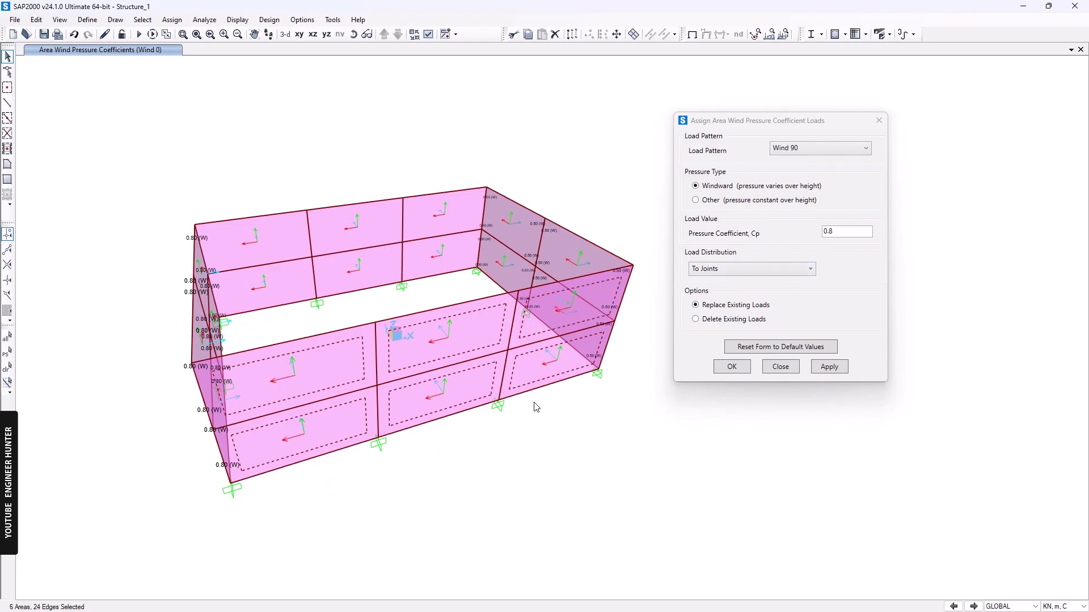
pyautogui.keyDown('shift'); pyautogui.moveTo(536, 406); pyautogui.dragTo(395, 443, button='middle'); pyautogui.keyUp('shift')
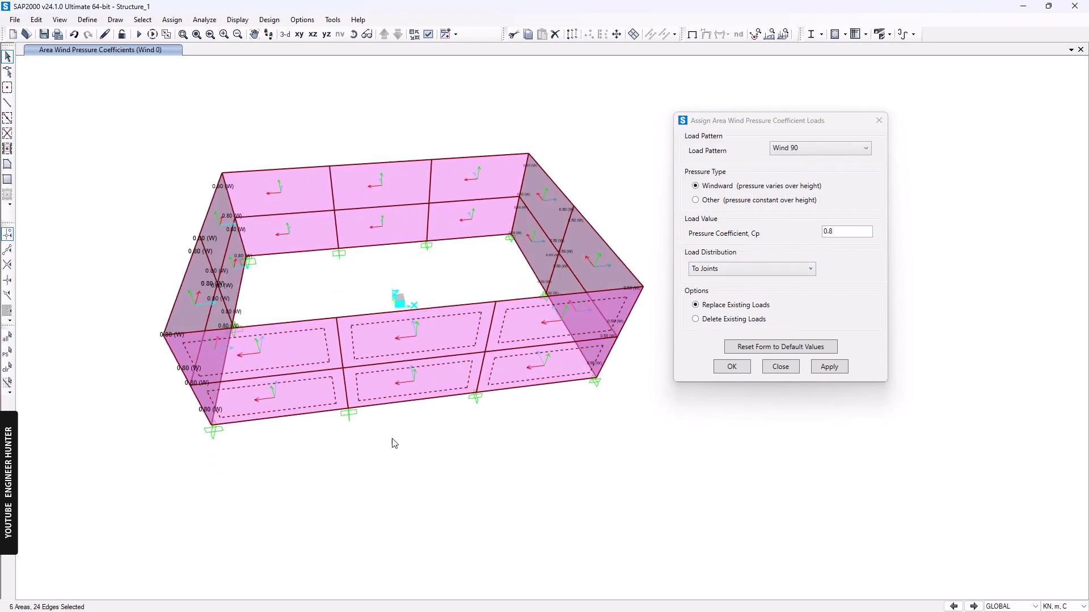
pyautogui.click(839, 368)
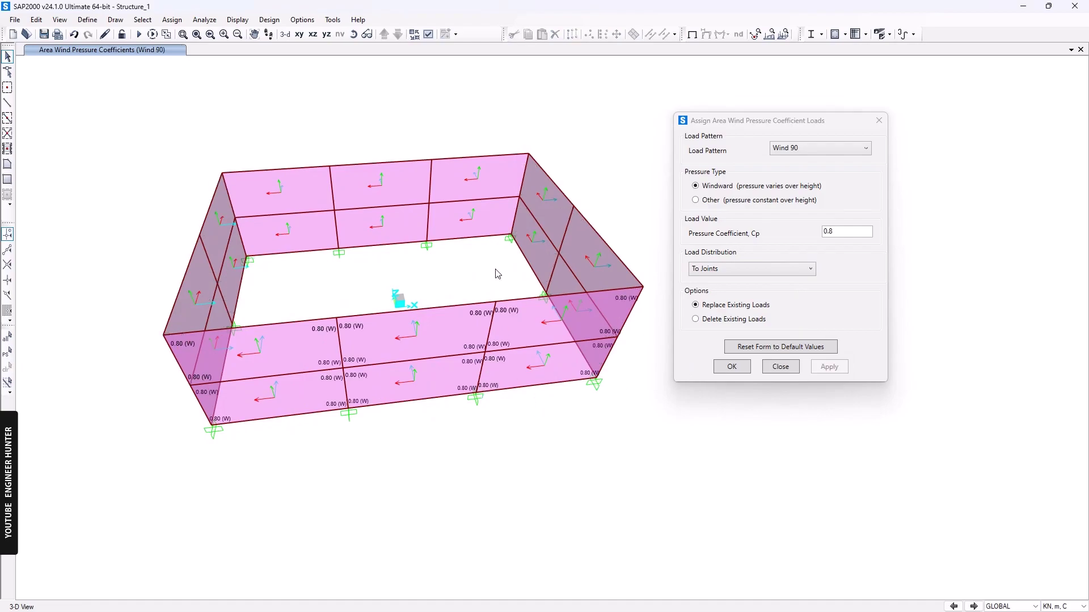
# Step: Assign a Wind 90 coefficient of 0.5 with pressure type Other to the six panels of the opposite, high-Y long wall
pyautogui.click(305, 234)
pyautogui.click(301, 193)
pyautogui.click(370, 193)
pyautogui.click(389, 228)
pyautogui.click(464, 190)
pyautogui.click(469, 220)
pyautogui.click(734, 200)
pyautogui.doubleClick(834, 232)
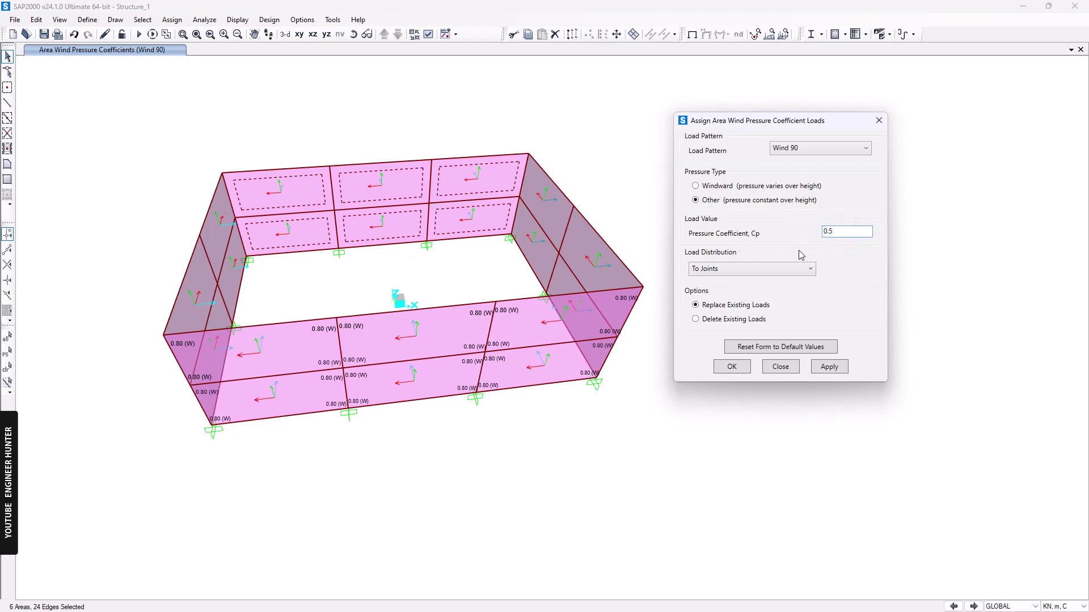
pyautogui.click(830, 366)
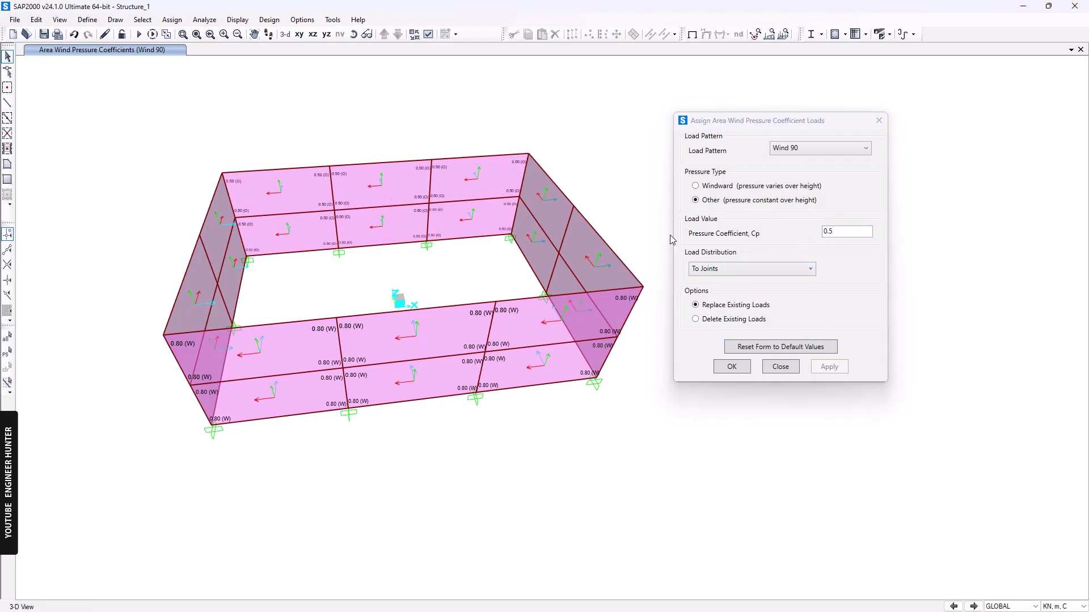
# Step: Check the loads assigned to an upper panel of the high-X end wall in its area information
pyautogui.rightClick(584, 251)
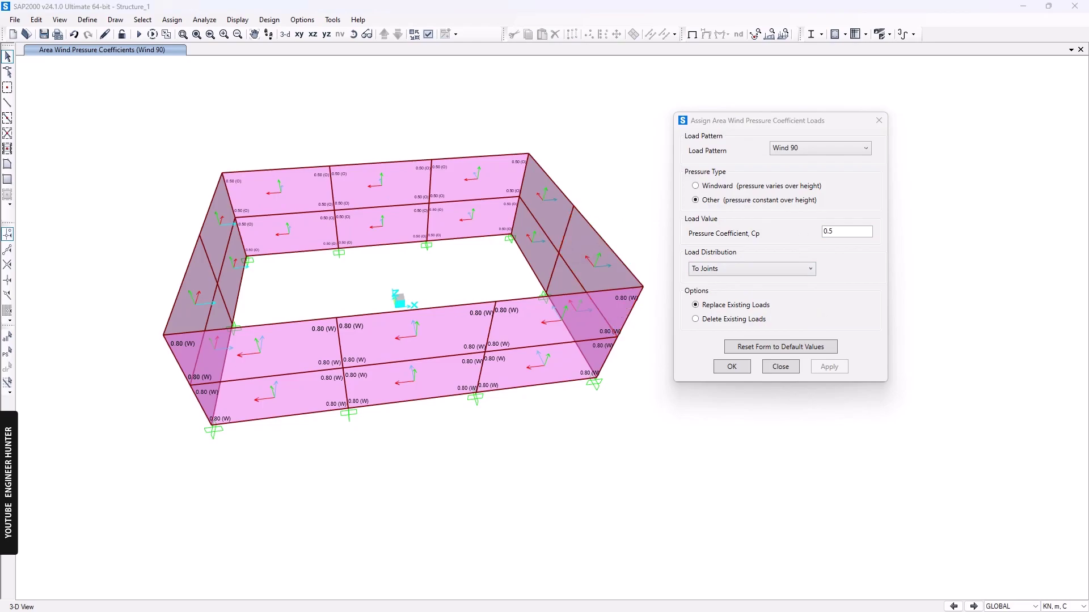
pyautogui.moveTo(712, 157); pyautogui.dragTo(444, 150)
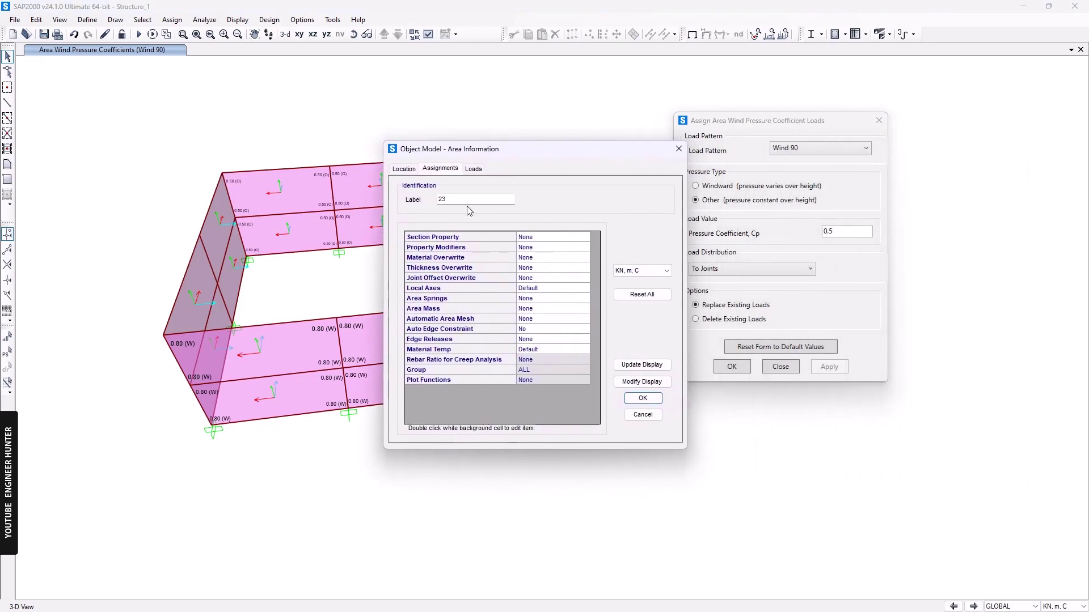
pyautogui.click(474, 169)
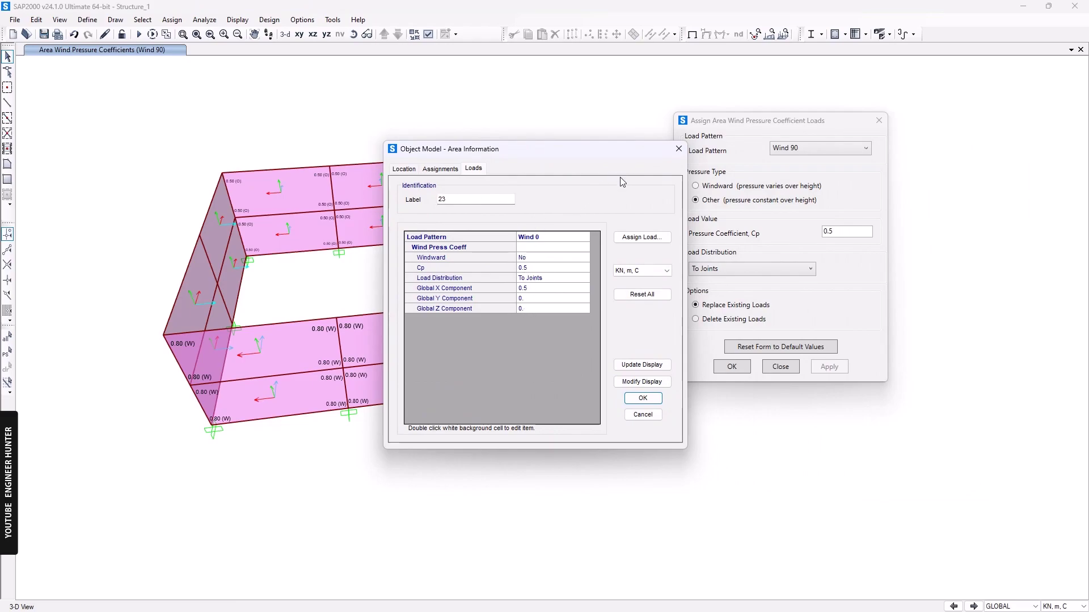
pyautogui.moveTo(605, 151); pyautogui.dragTo(352, 134)
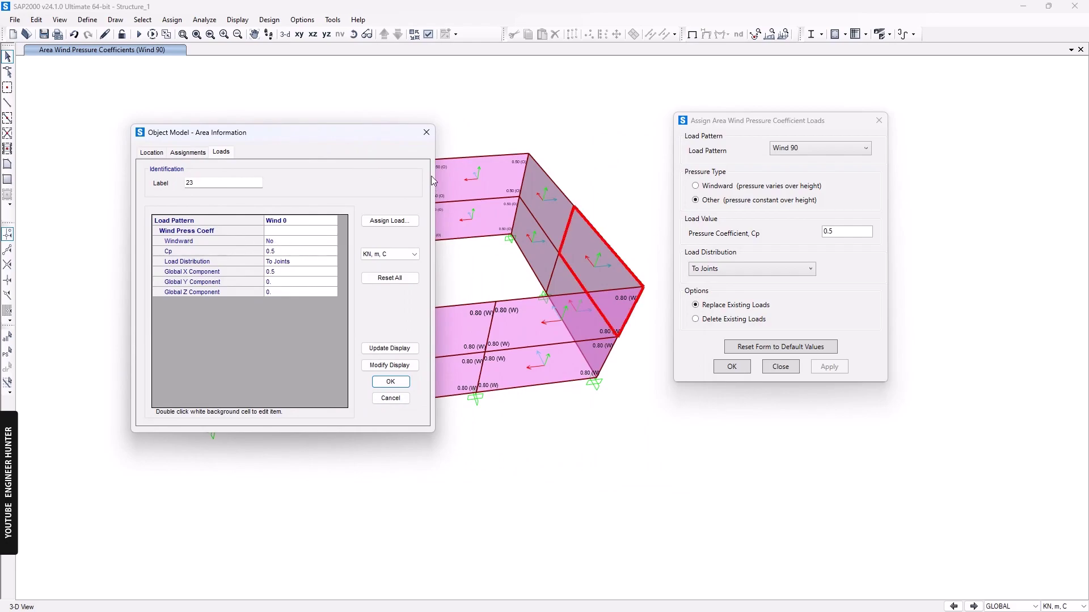
pyautogui.click(426, 133)
# Step: Check the loads on an upper panel of the low-X end wall, and finish the wind pressure coefficient assignment
pyautogui.click(217, 243)
pyautogui.click(217, 243)
pyautogui.rightClick(217, 242)
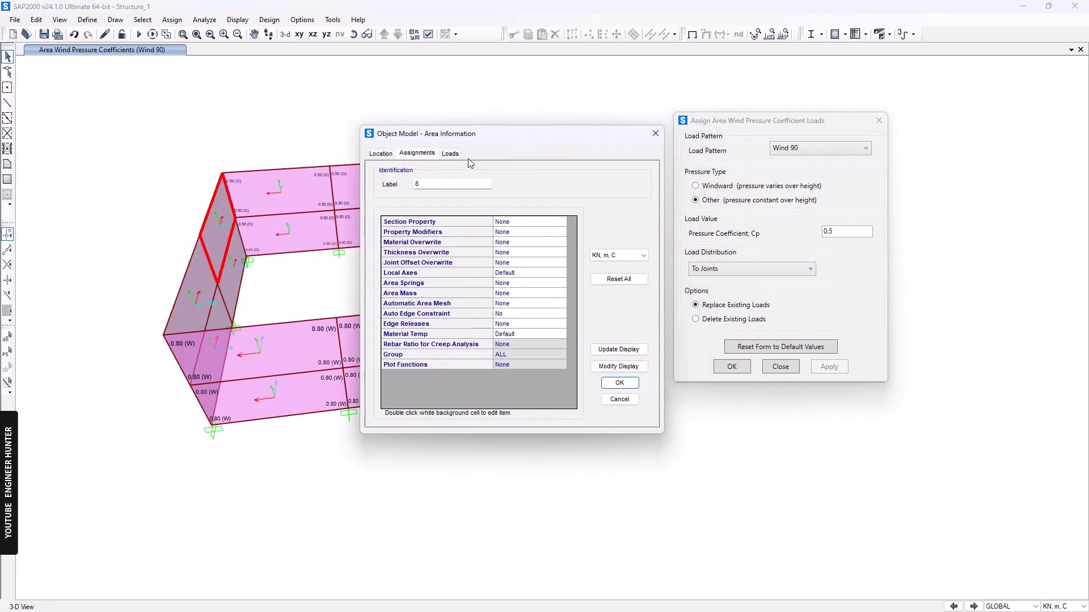
pyautogui.click(450, 153)
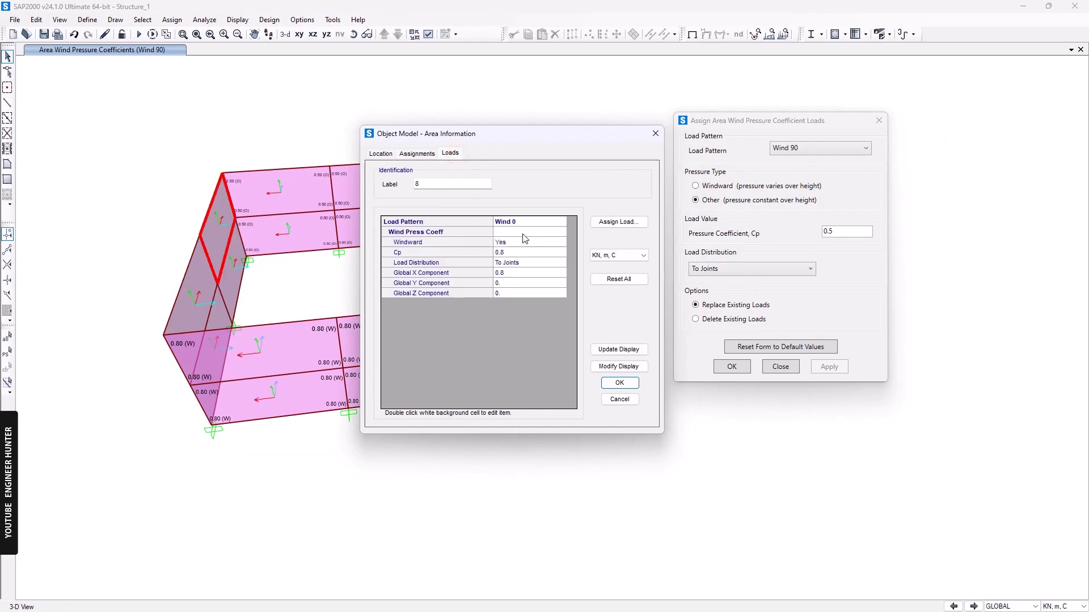
pyautogui.click(655, 133)
pyautogui.click(781, 367)
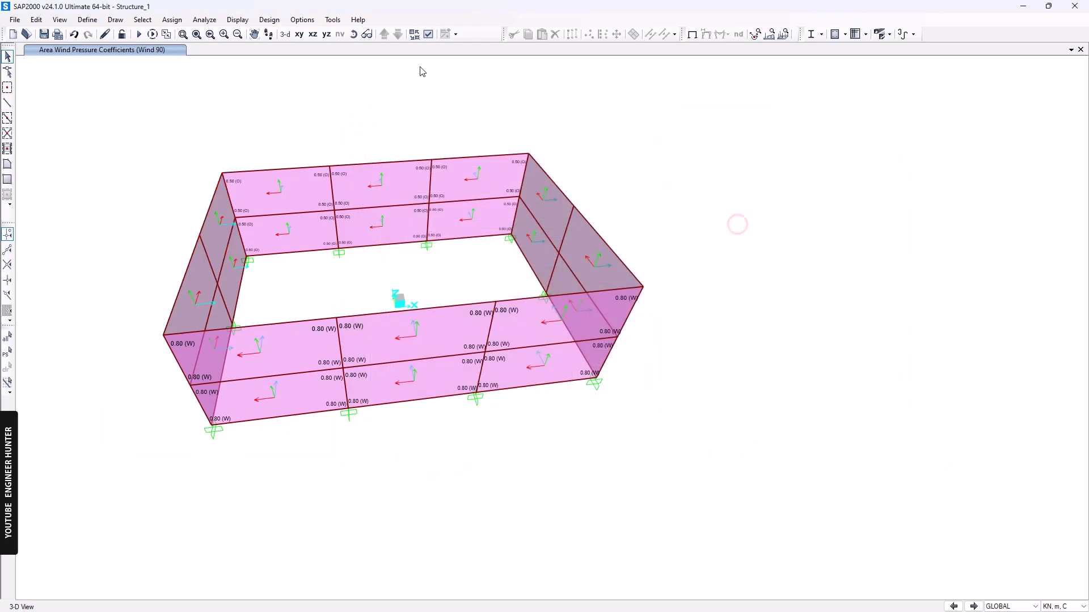
# Step: Restore the default 3-D view and show all objects of the model, including the frame members
pyautogui.click(285, 34)
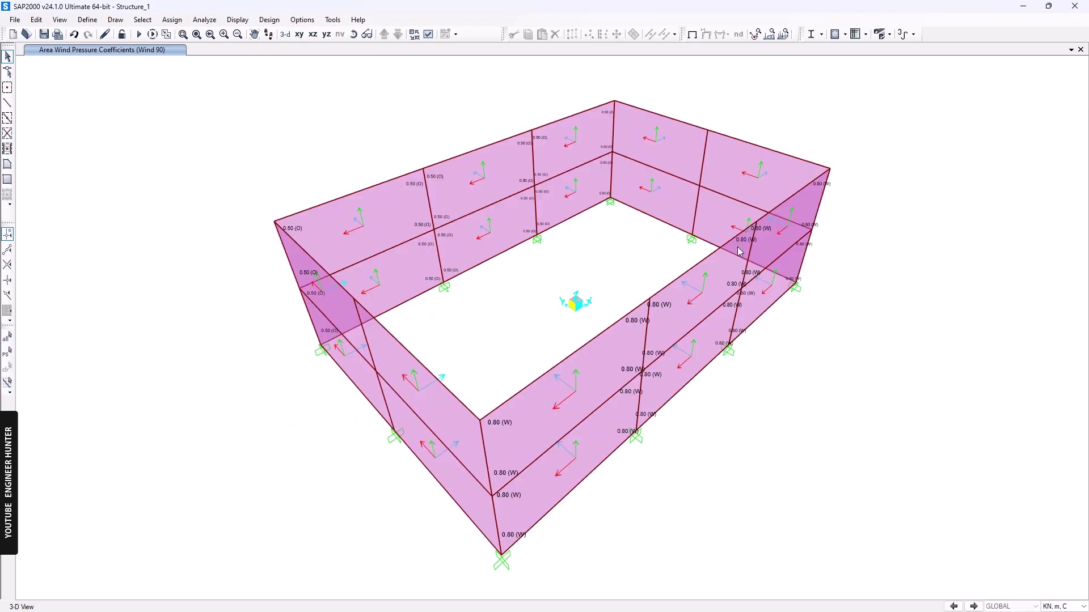
pyautogui.rightClick(414, 95)
pyautogui.click(460, 218)
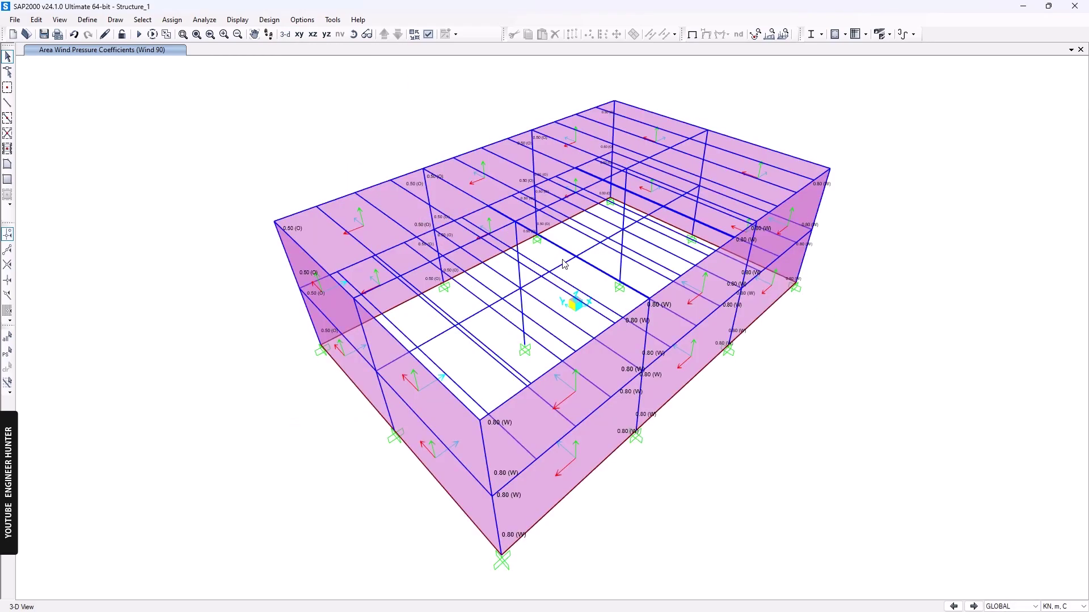
# Step: Turn off the object fill in the display options and return to the undeformed shape without the wind coefficient labels
pyautogui.click(429, 34)
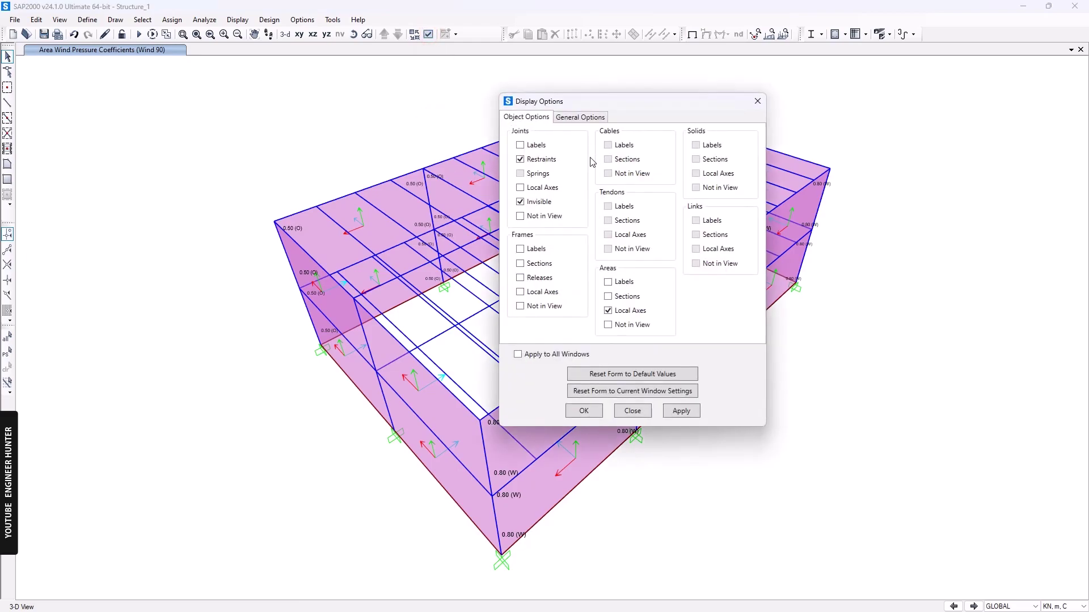
pyautogui.click(585, 117)
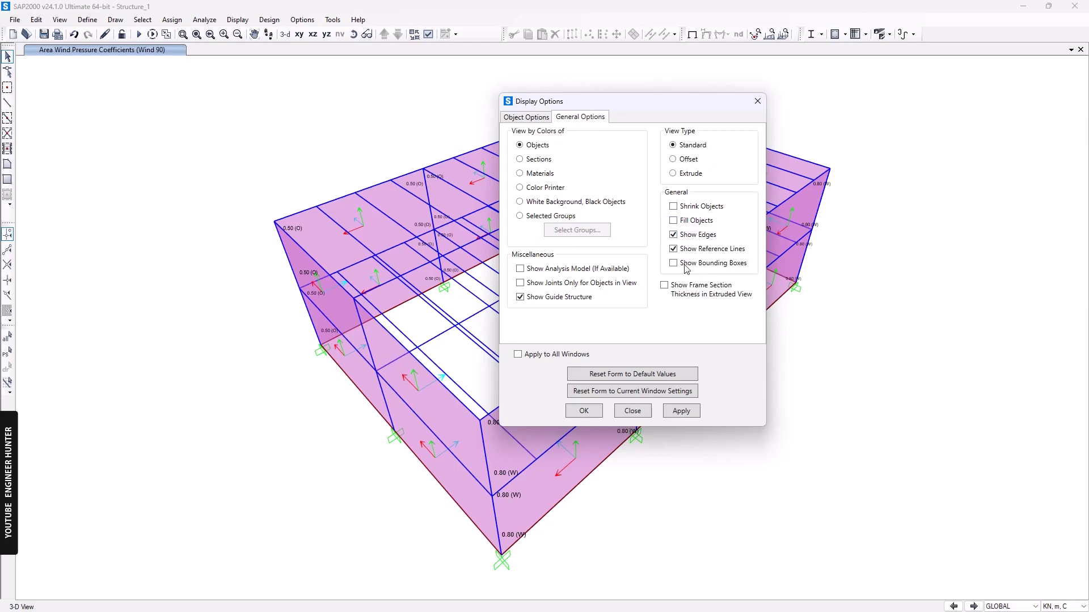
pyautogui.click(678, 412)
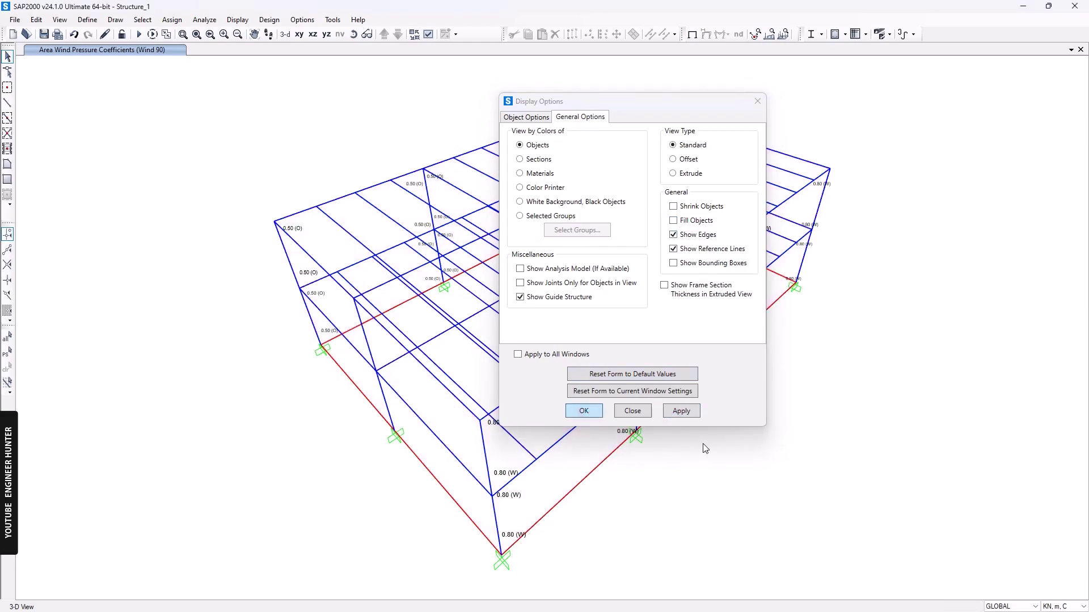
pyautogui.click(581, 410)
pyautogui.click(693, 34)
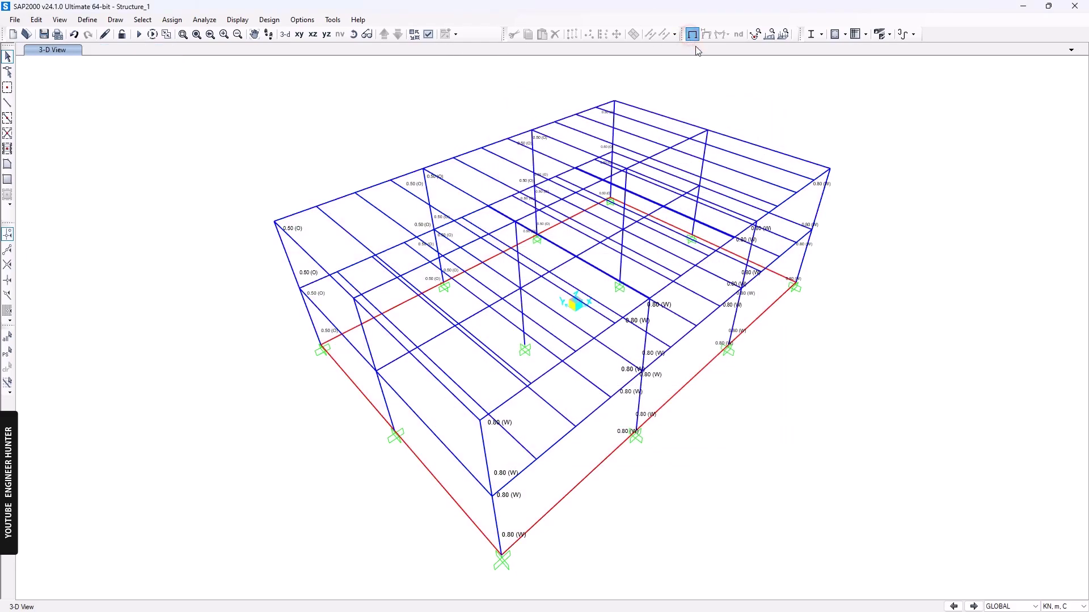
pyautogui.click(383, 106)
# Step: Run the analysis for DEAD, Wind 0 and Wind 90, and display the deformed shape for Wind 0
pyautogui.click(139, 36)
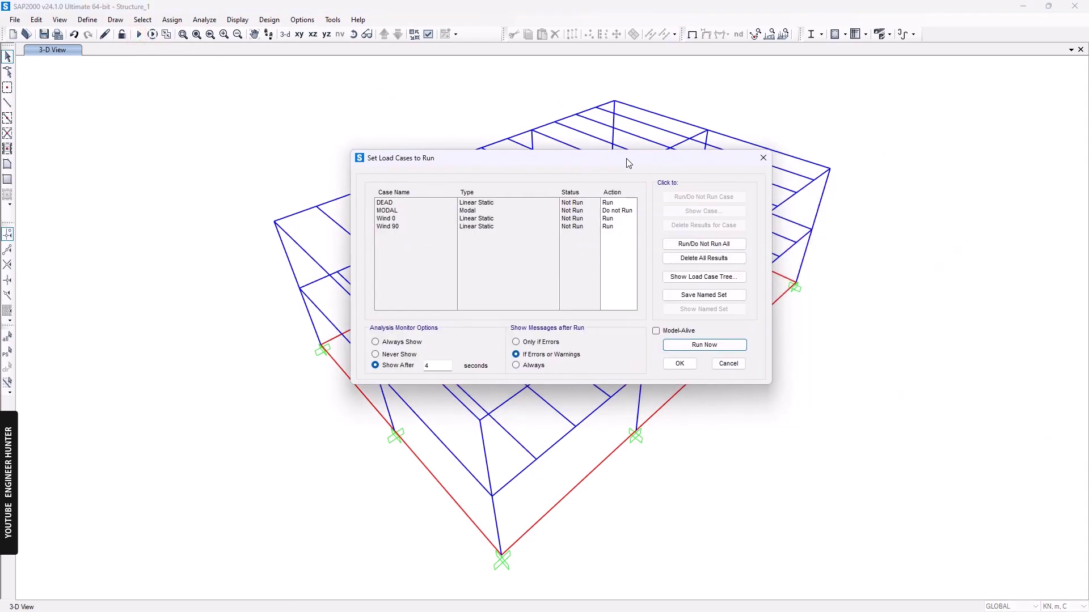
pyautogui.click(704, 342)
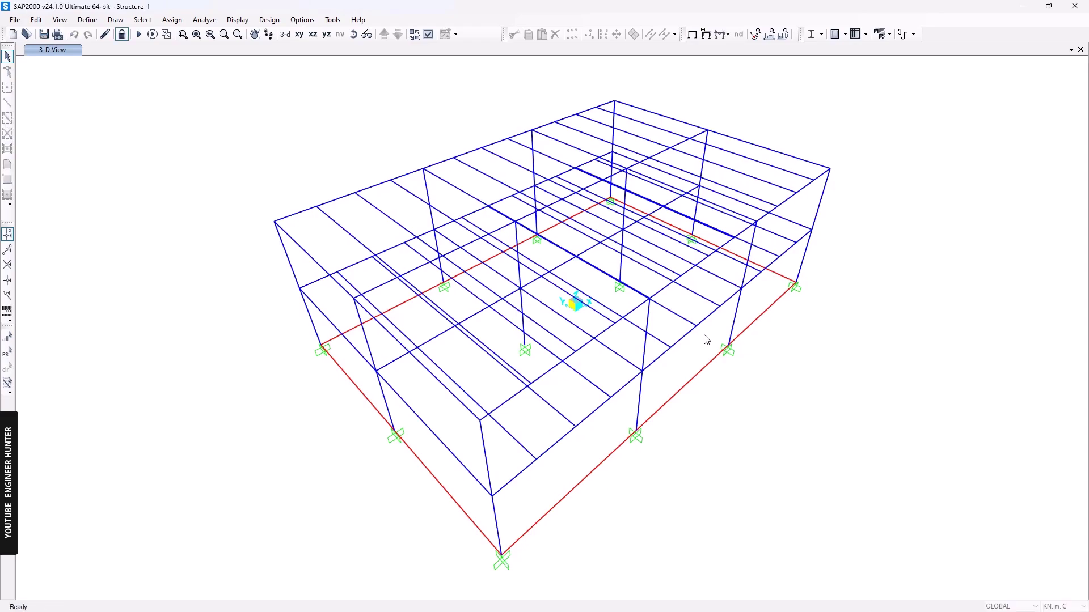
pyautogui.click(705, 34)
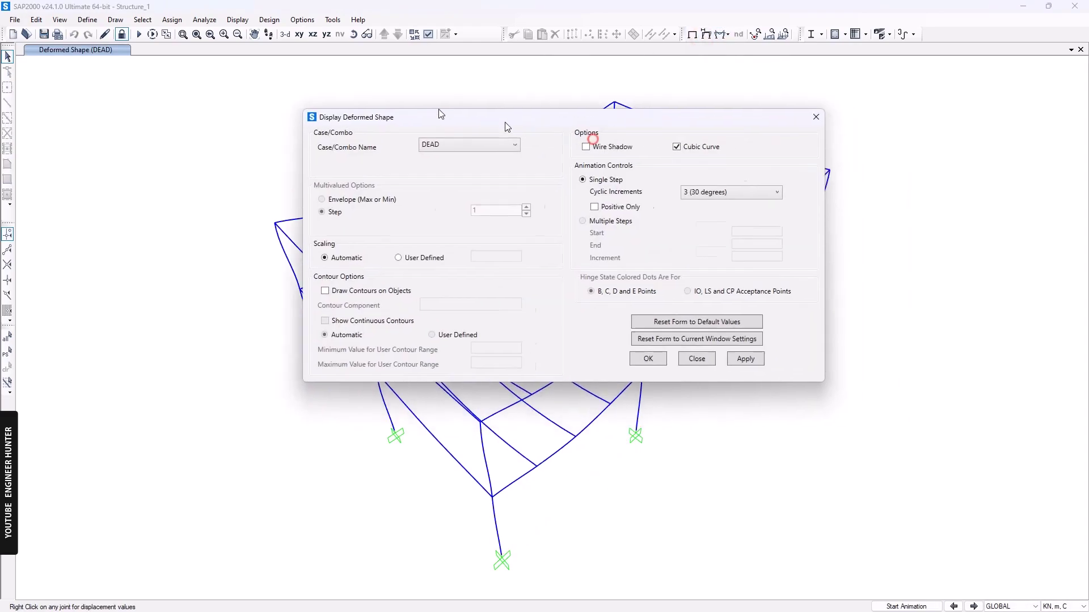
pyautogui.moveTo(490, 124); pyautogui.dragTo(209, 47)
pyautogui.click(210, 70)
pyautogui.click(176, 97)
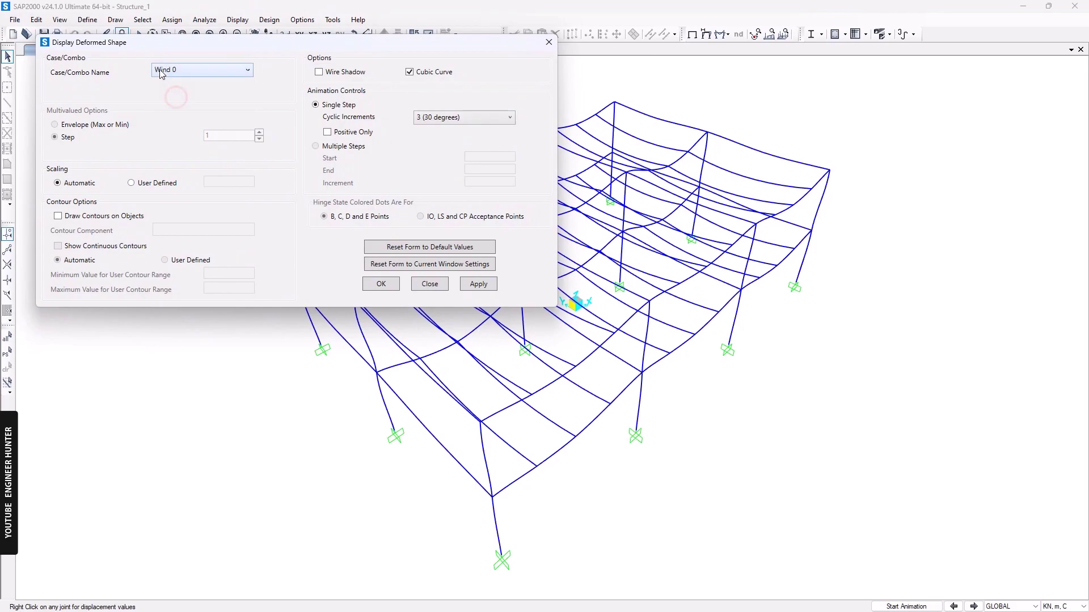
pyautogui.click(475, 283)
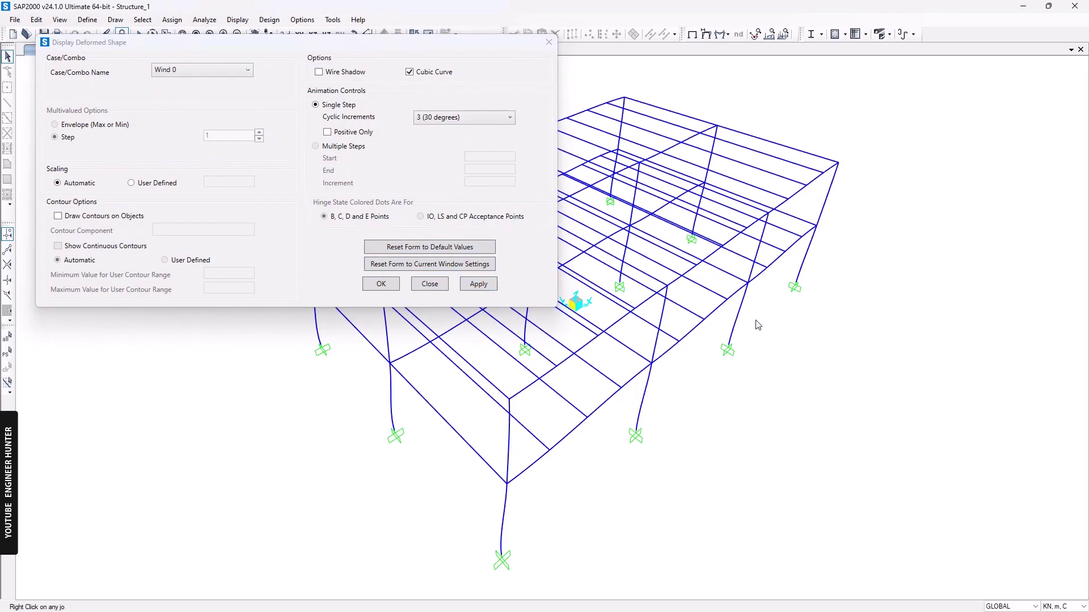
pyautogui.keyDown('shift'); pyautogui.moveTo(777, 424); pyautogui.dragTo(734, 387, button='middle'); pyautogui.keyUp('shift')
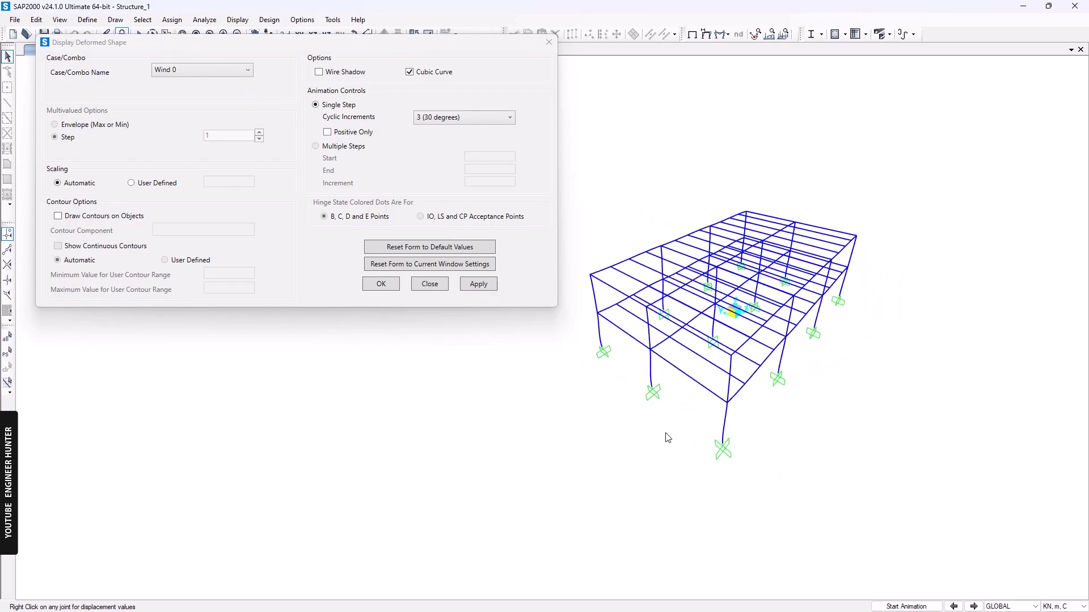
# Step: Display the deformed shape of the frame for the Wind 90 case
pyautogui.click(220, 80)
pyautogui.click(164, 94)
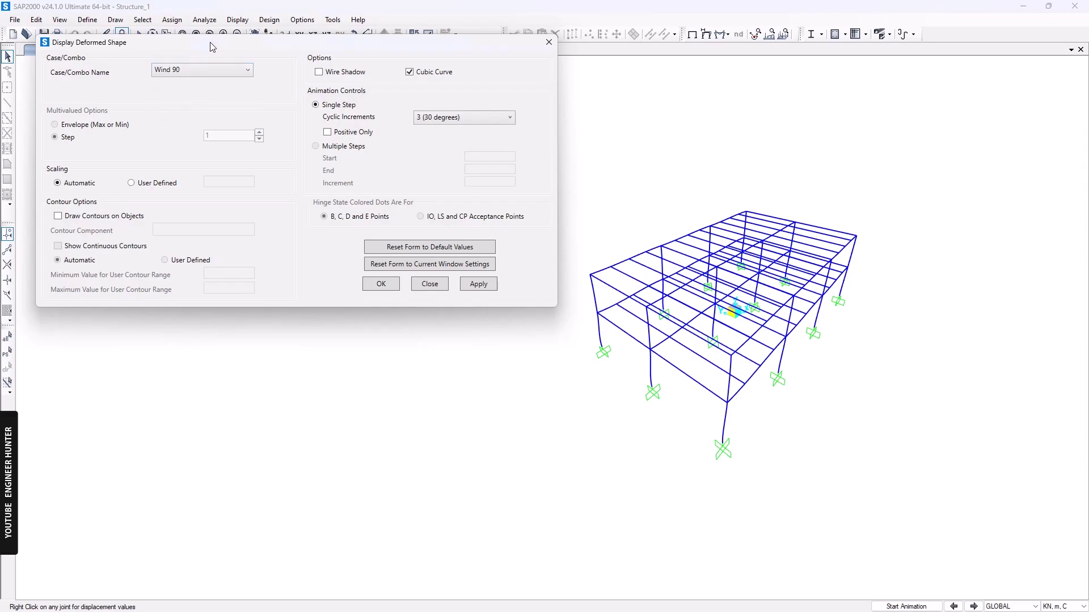
pyautogui.moveTo(211, 43); pyautogui.dragTo(210, 96)
pyautogui.click(482, 339)
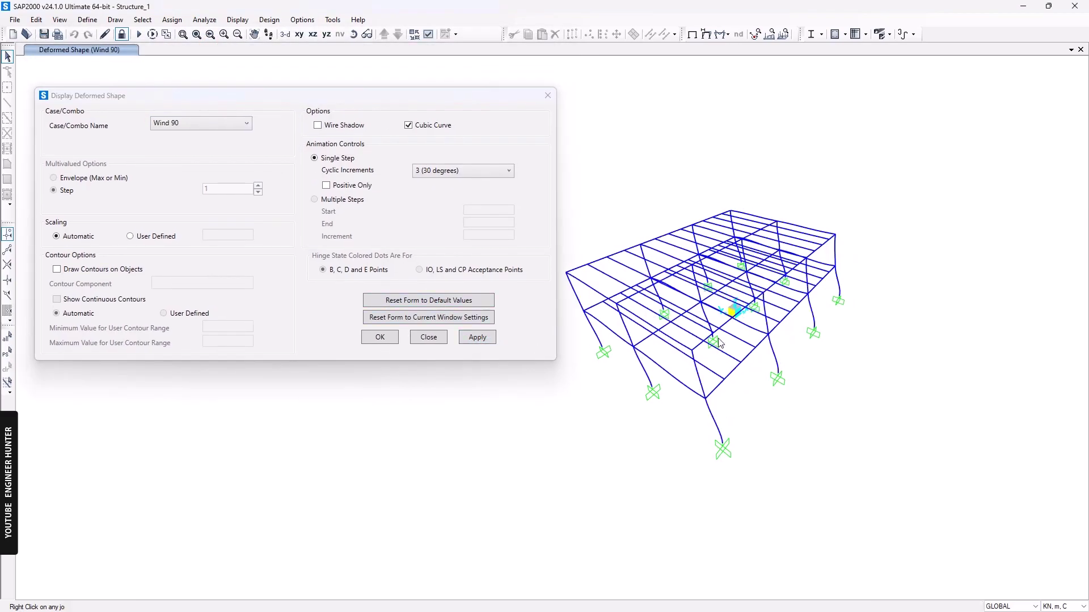
pyautogui.keyDown('shift'); pyautogui.moveTo(896, 431); pyautogui.dragTo(638, 258, button='middle'); pyautogui.keyUp('shift')
# Step: Finish the deformed shape display and unlock the model, discarding the analysis results
pyautogui.click(548, 95)
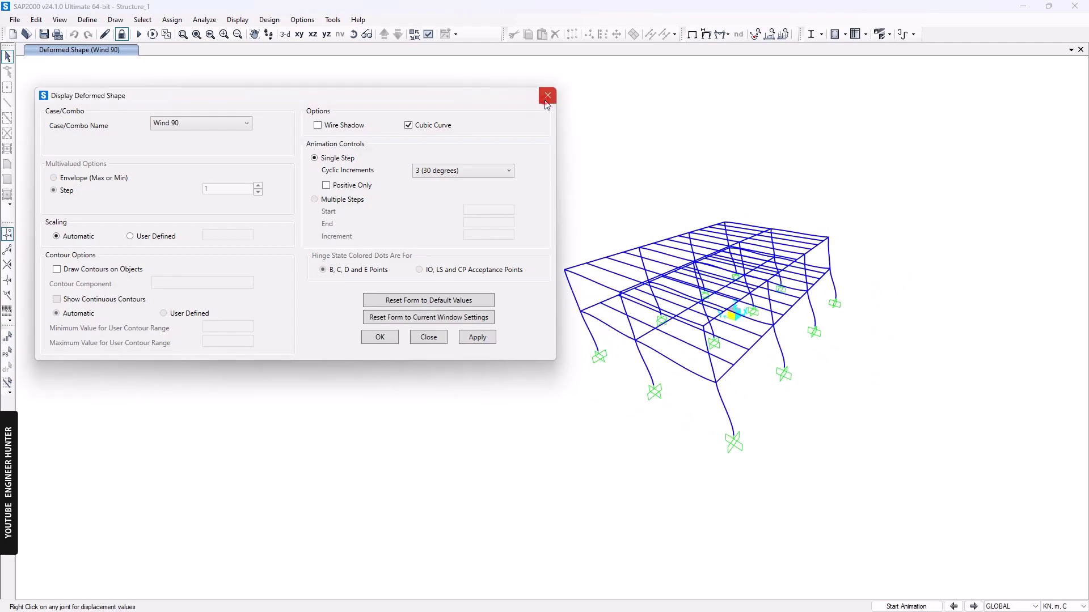
pyautogui.click(122, 34)
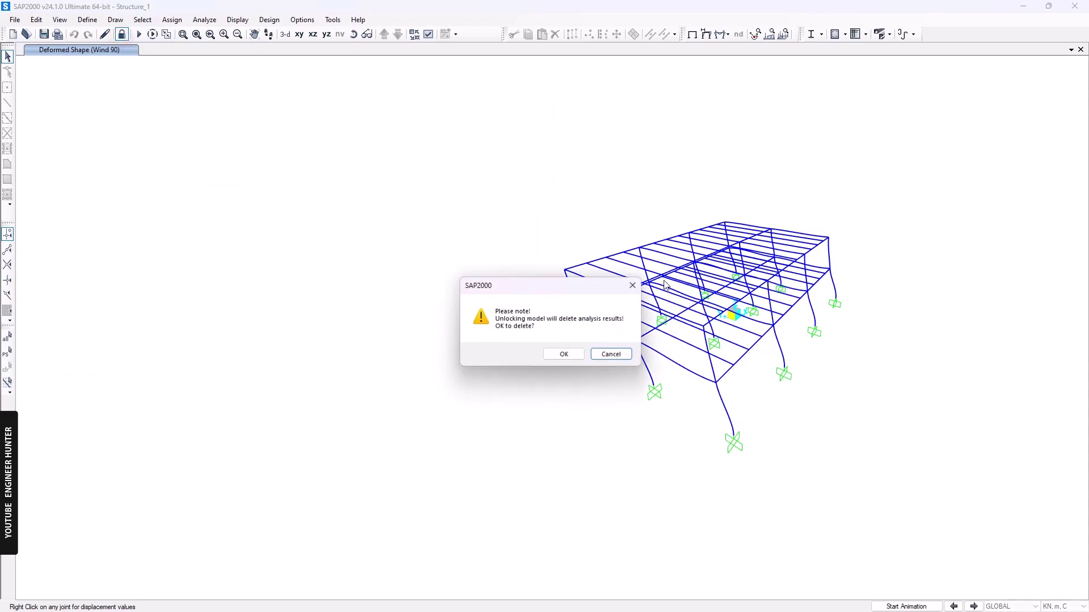
pyautogui.click(562, 356)
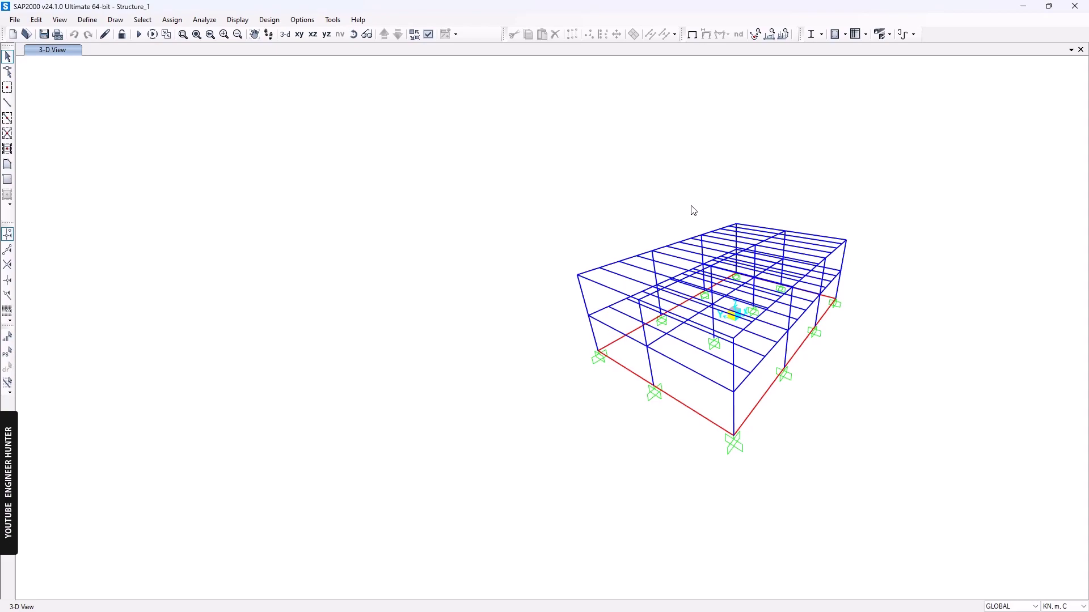
# Step: Select all wall areas with the area section None and delete them from the model
pyautogui.click(752, 399)
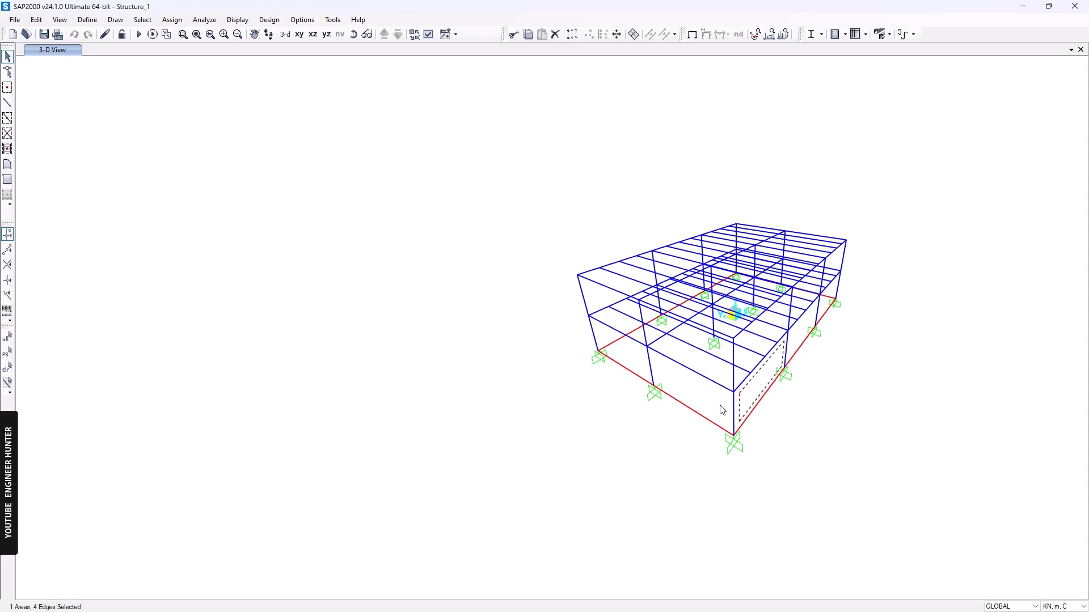
pyautogui.press('Delete')
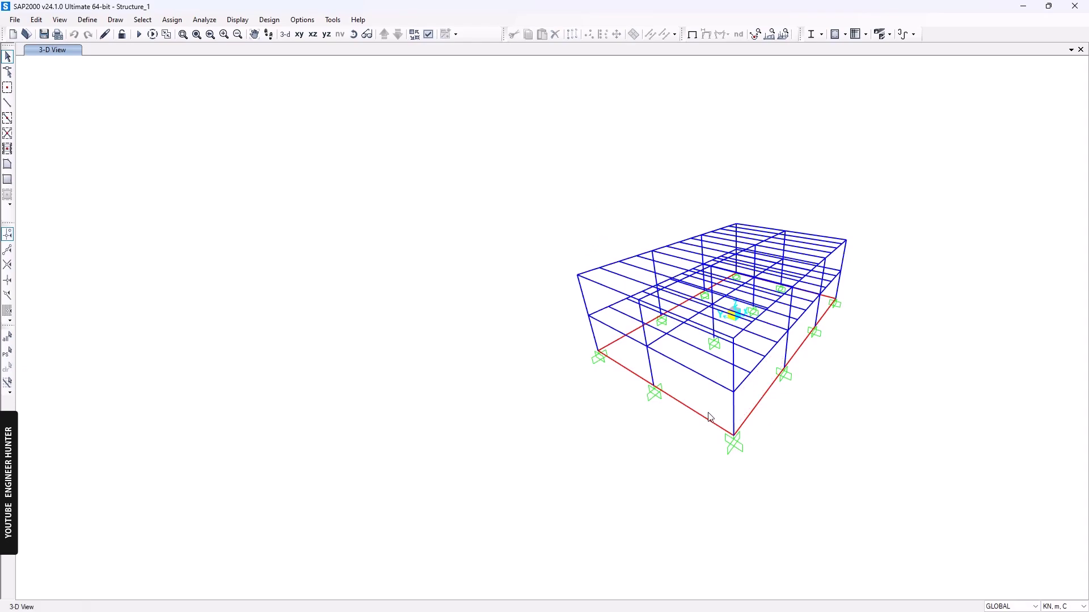
pyautogui.click(142, 19)
pyautogui.moveTo(170, 33)
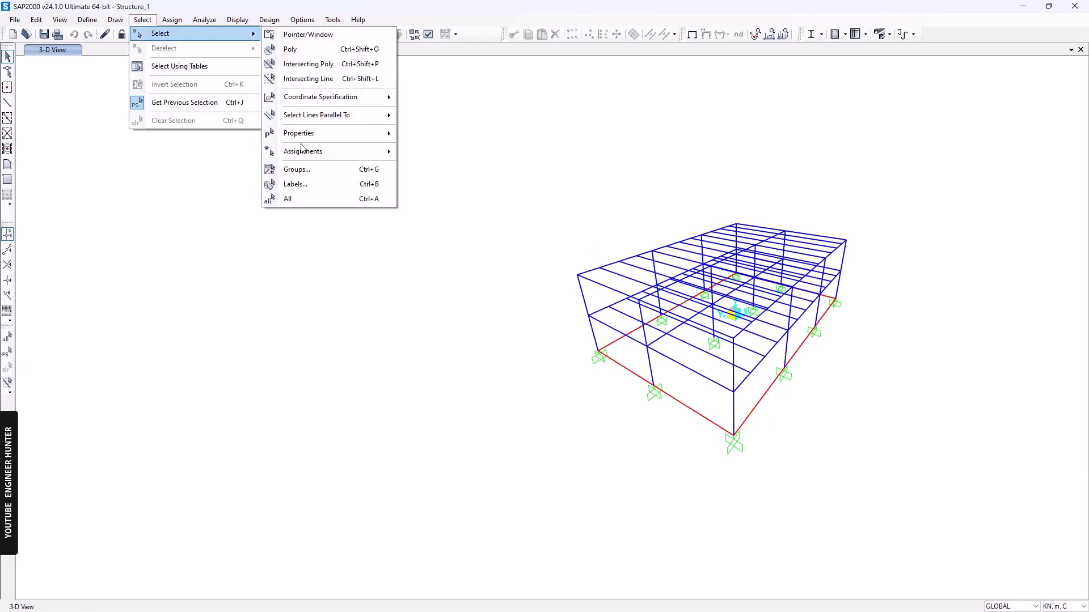
pyautogui.moveTo(314, 143)
pyautogui.click(438, 193)
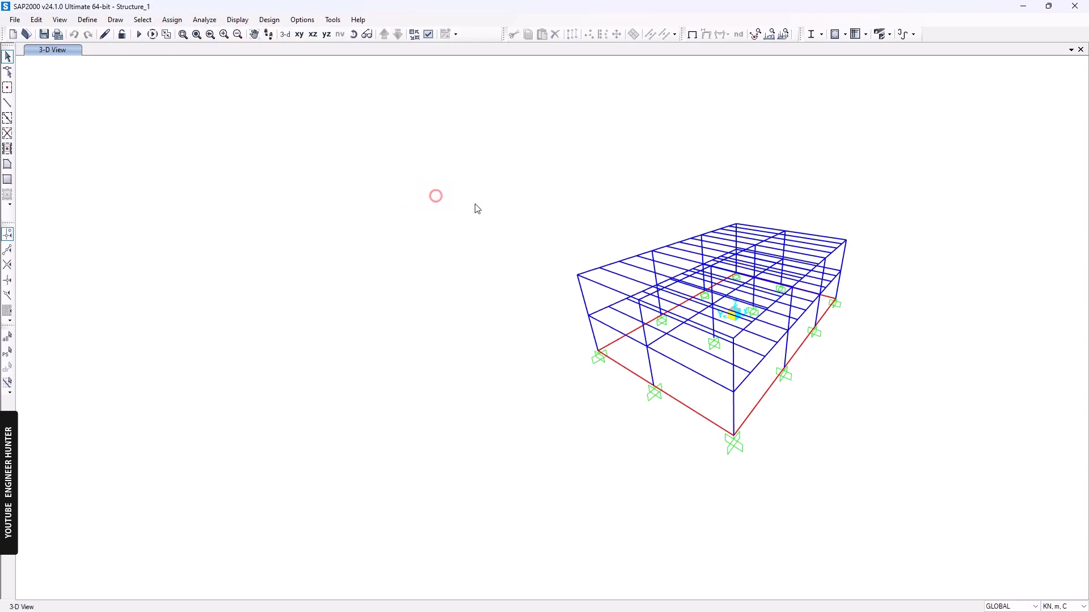
pyautogui.click(572, 208)
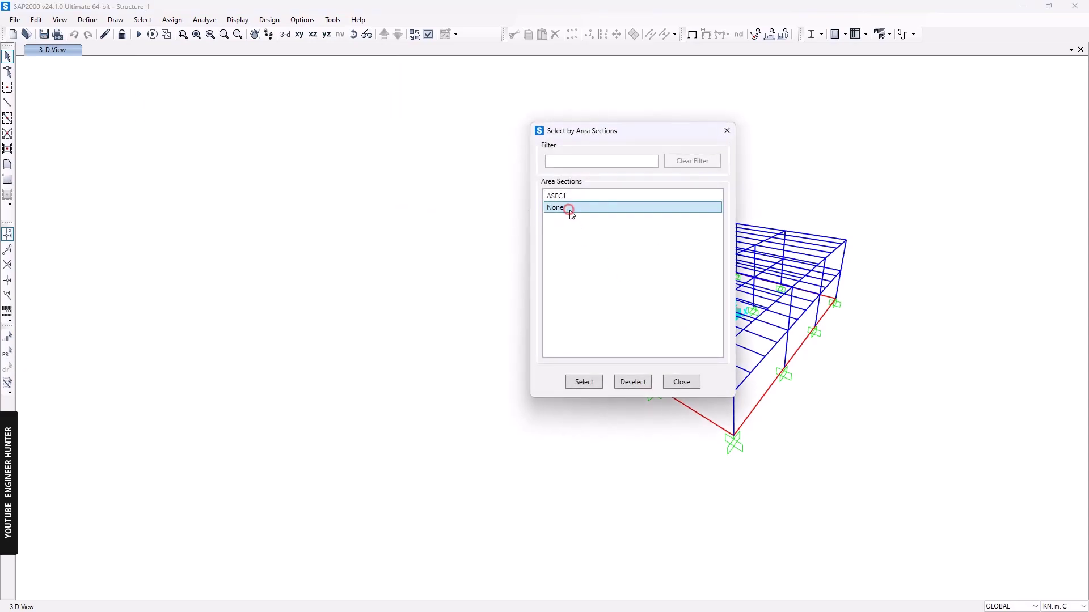
pyautogui.click(585, 382)
pyautogui.press('Delete')
pyautogui.click(682, 382)
# Step: Change the Wind 0 ASCE 7-16 load pattern to include frame objects (open structure) and exclude area objects
pyautogui.scroll(3, 840, 369)
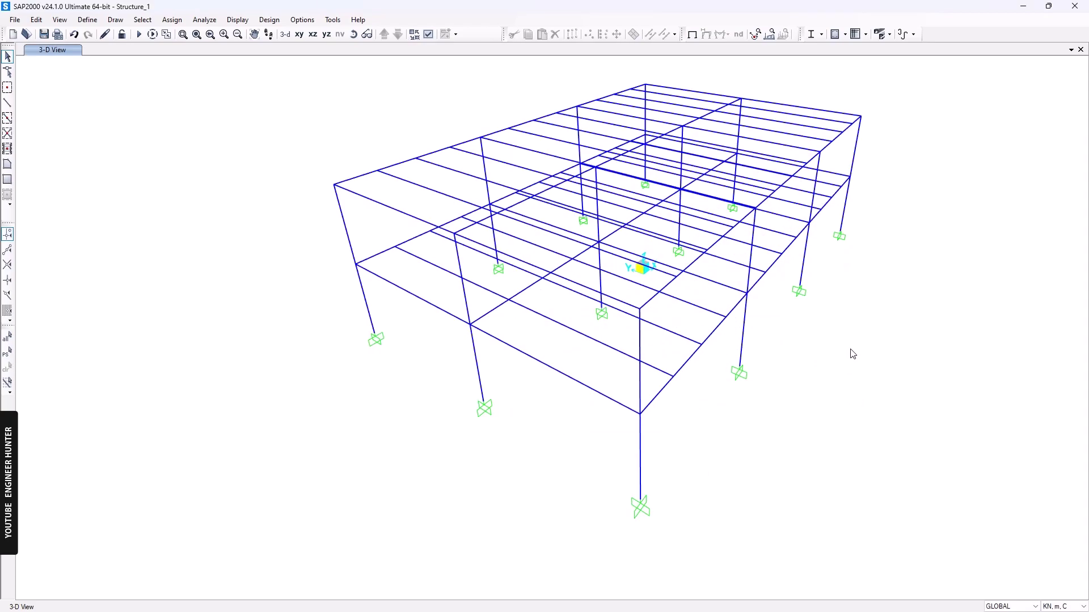
pyautogui.scroll(-2, 845, 394)
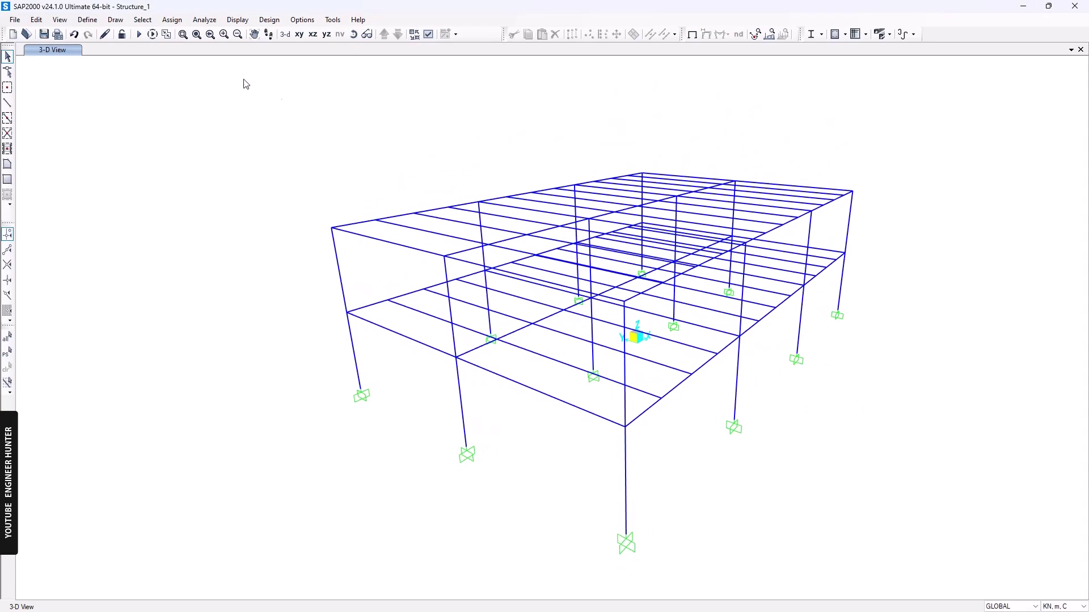
pyautogui.click(88, 19)
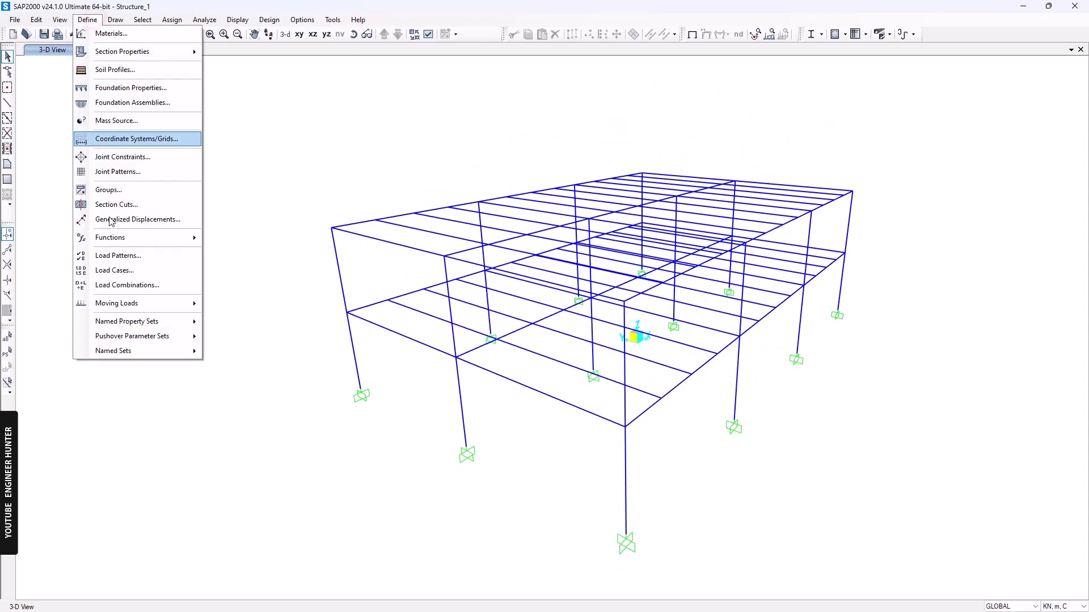
pyautogui.click(119, 256)
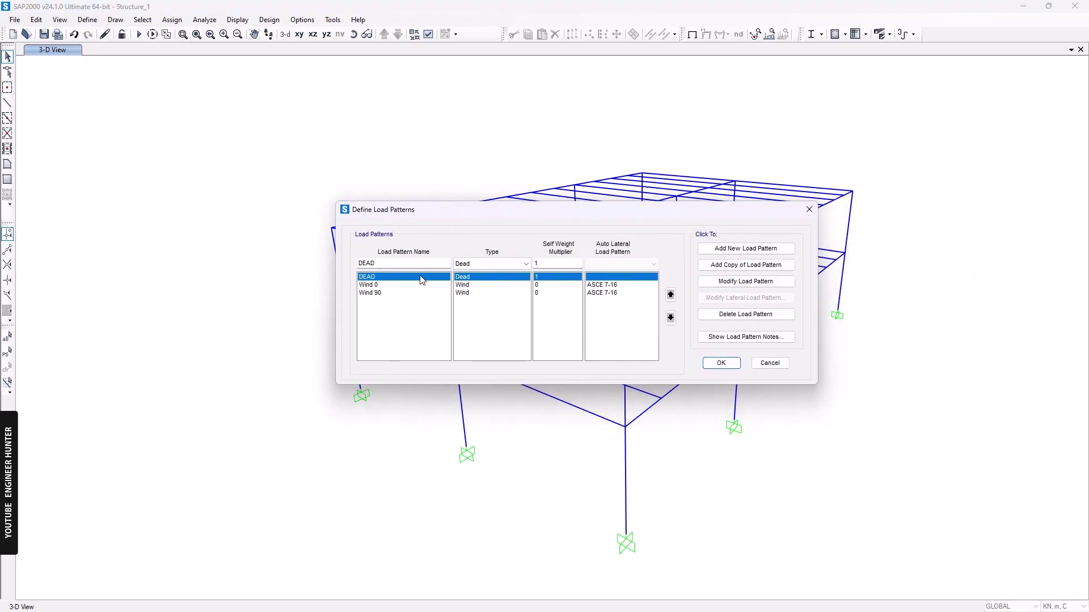
pyautogui.click(364, 285)
pyautogui.click(371, 292)
pyautogui.click(370, 285)
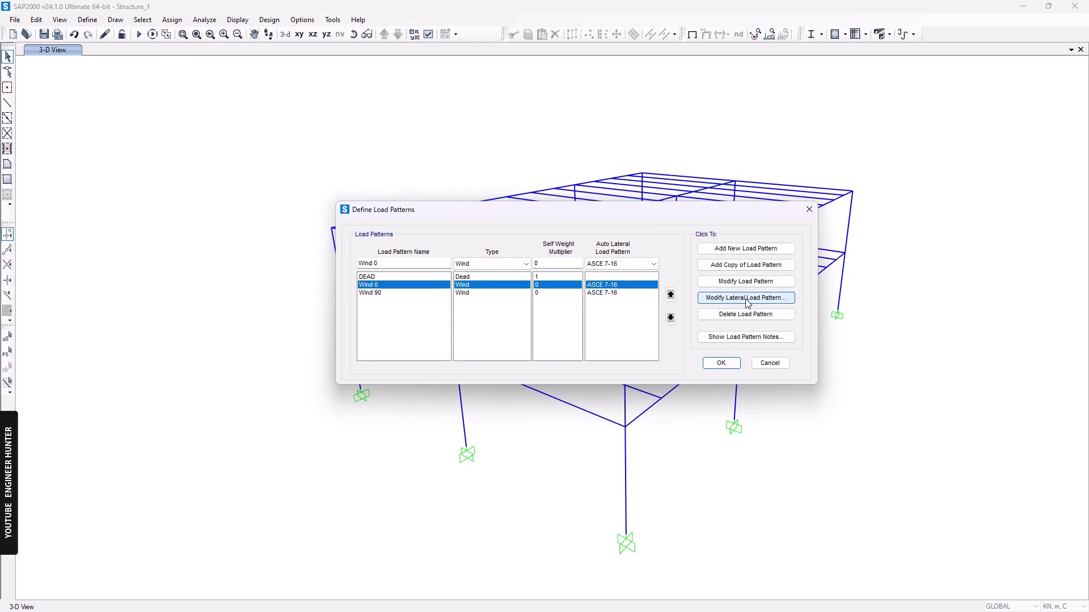
pyautogui.click(722, 302)
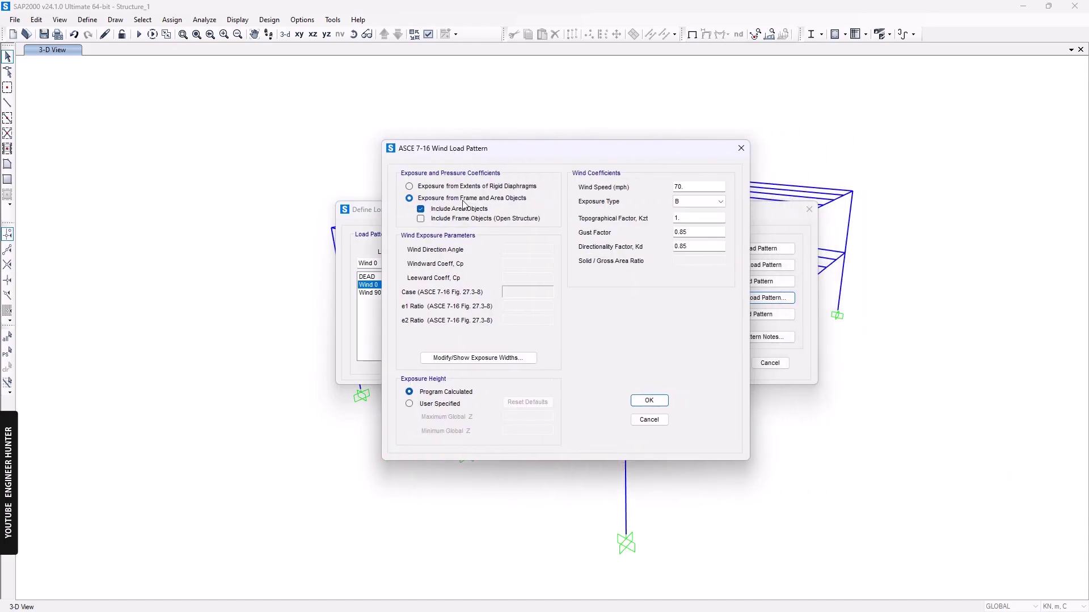
pyautogui.click(426, 217)
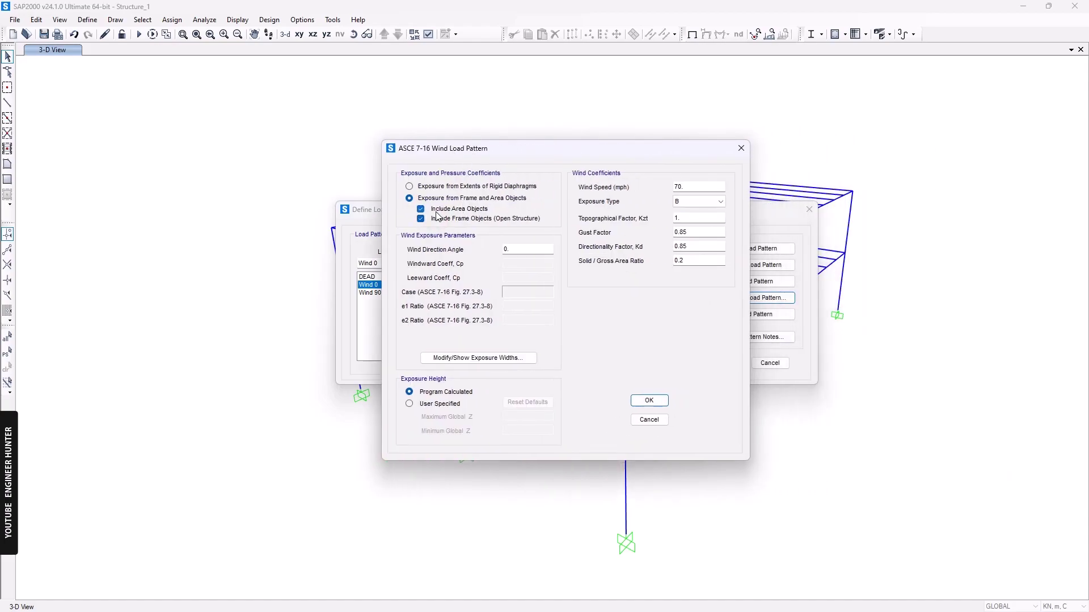
pyautogui.click(440, 210)
pyautogui.click(651, 400)
# Step: Set the Wind 90 lateral load pattern to frame objects (open structure) only, with a wind direction angle of 90, and accept the load patterns
pyautogui.click(399, 294)
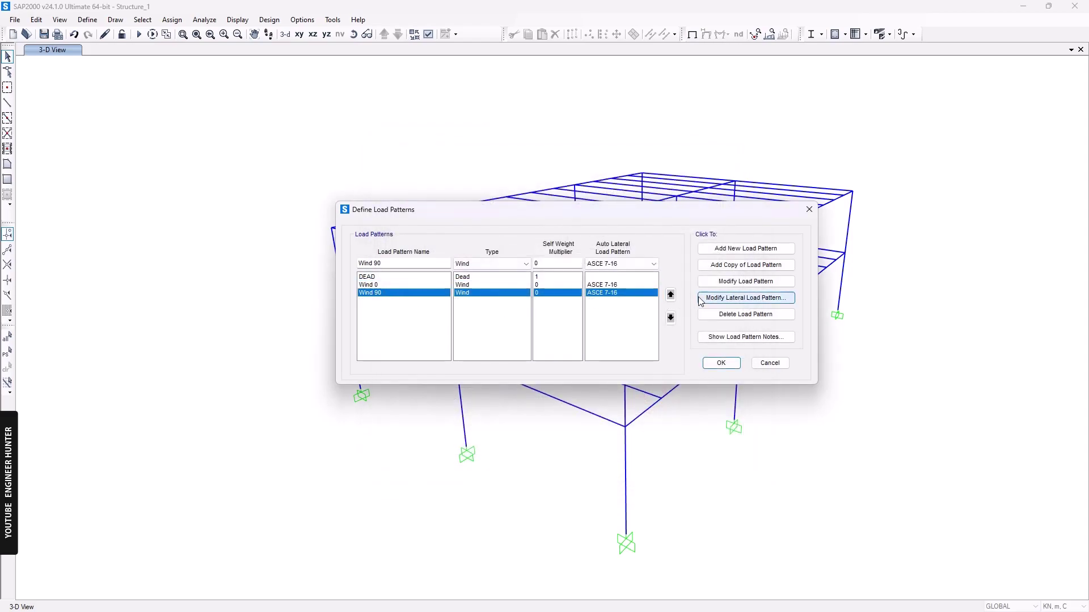
pyautogui.click(742, 299)
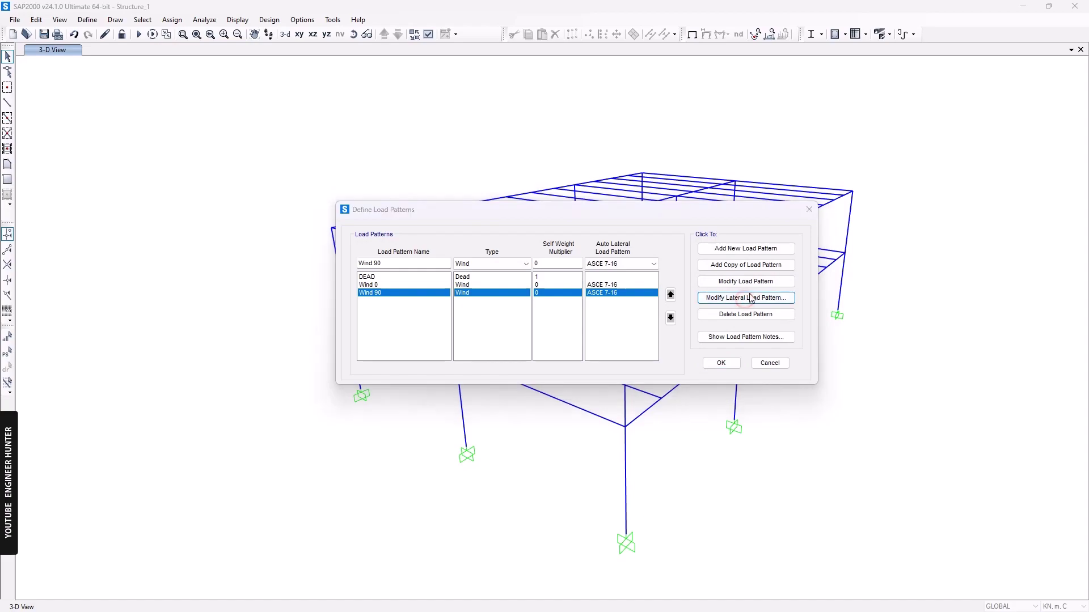
pyautogui.click(426, 190)
pyautogui.doubleClick(516, 221)
pyautogui.write('90')
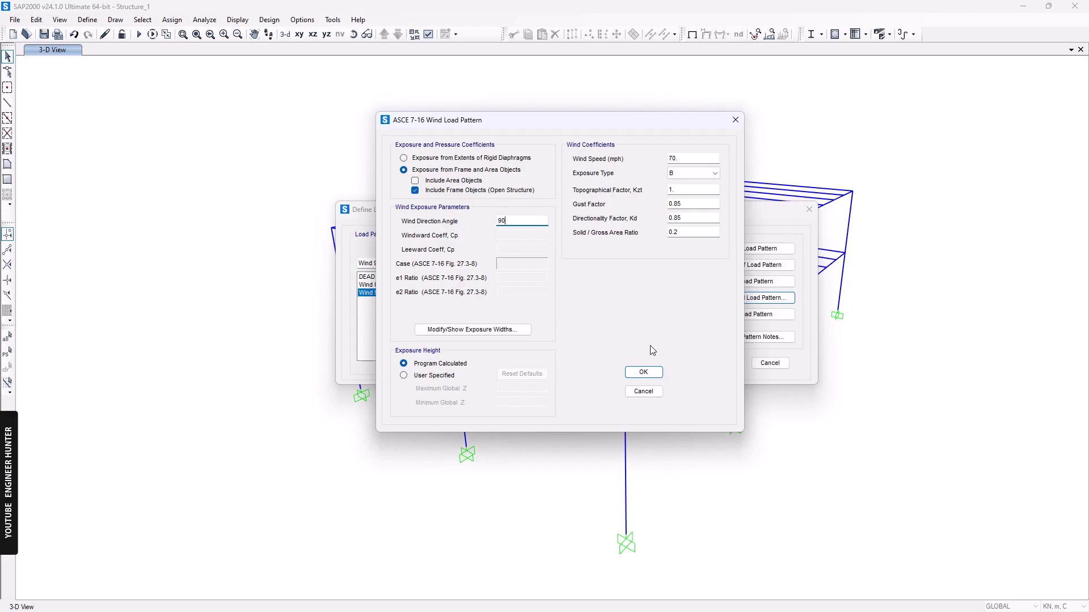
pyautogui.click(644, 372)
pyautogui.click(731, 363)
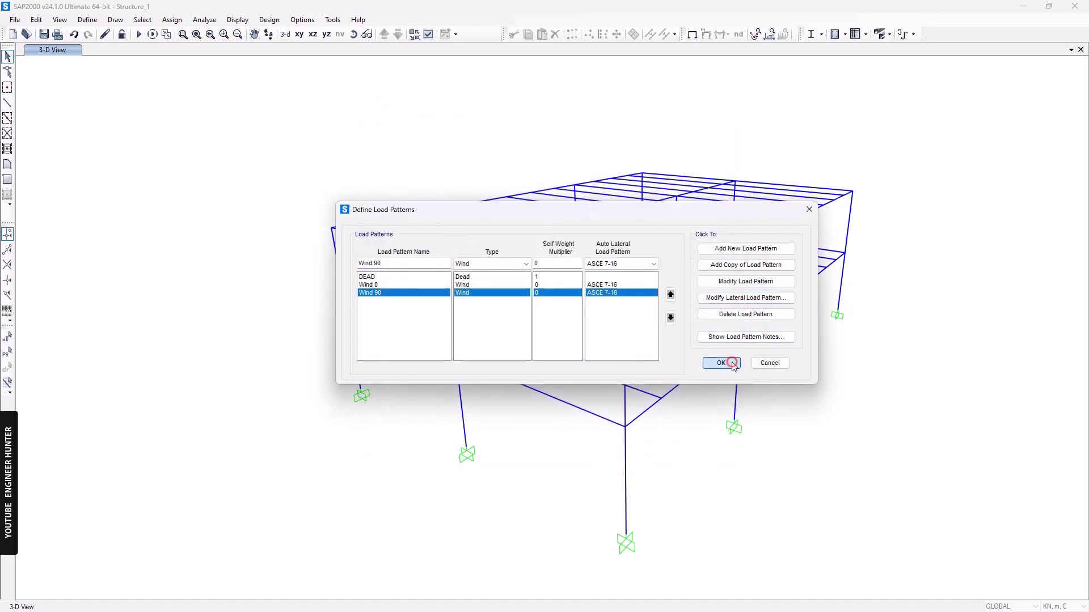
# Step: Assign open structure wind parameters to all columns, setting Element is Loaded by Wind to Yes
pyautogui.click(172, 20)
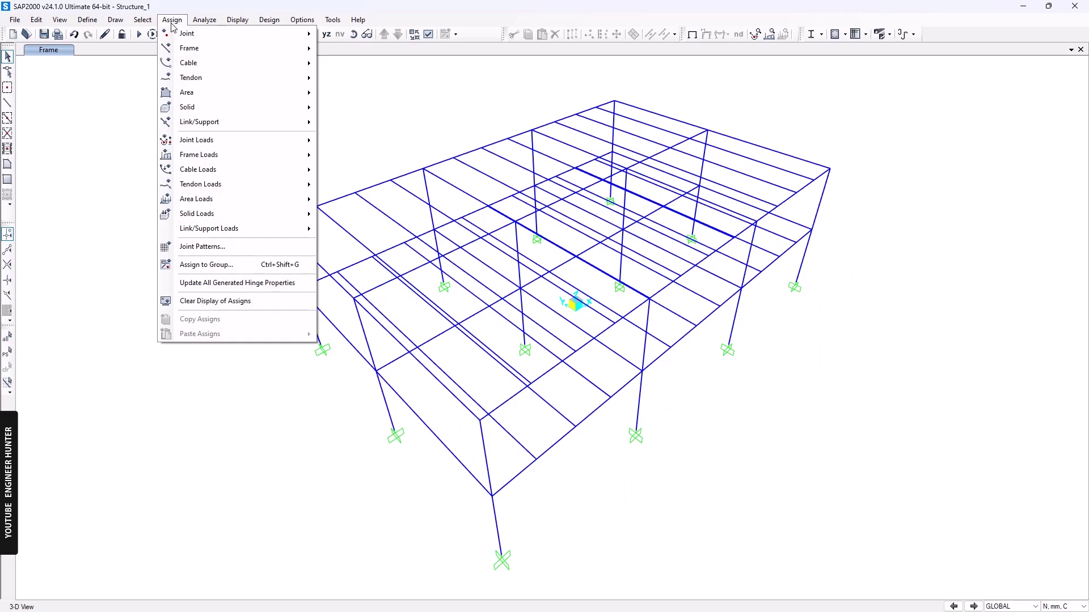
pyautogui.moveTo(279, 161)
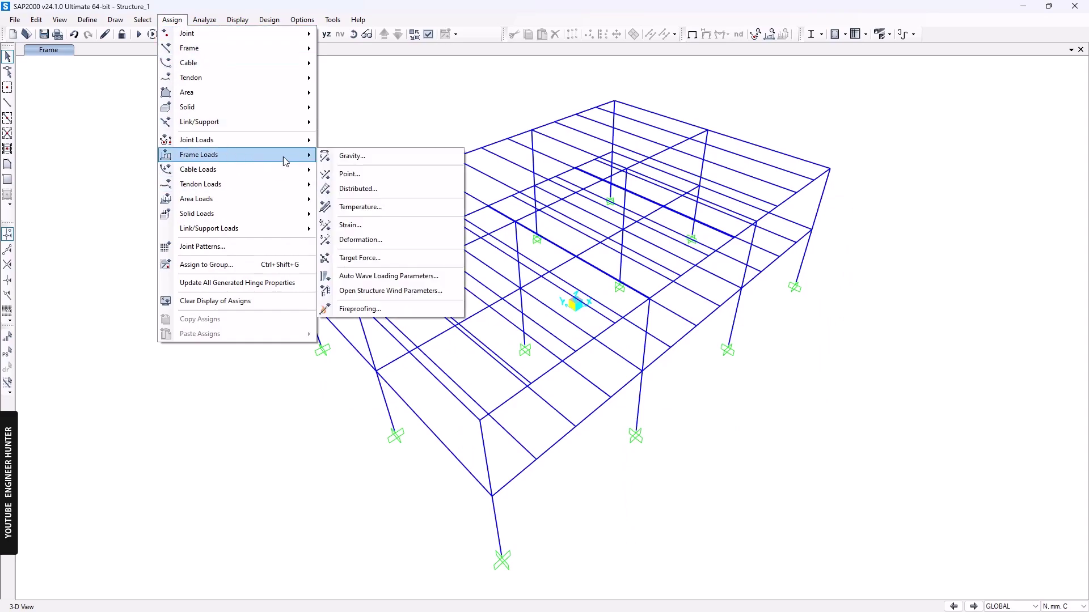
pyautogui.click(399, 292)
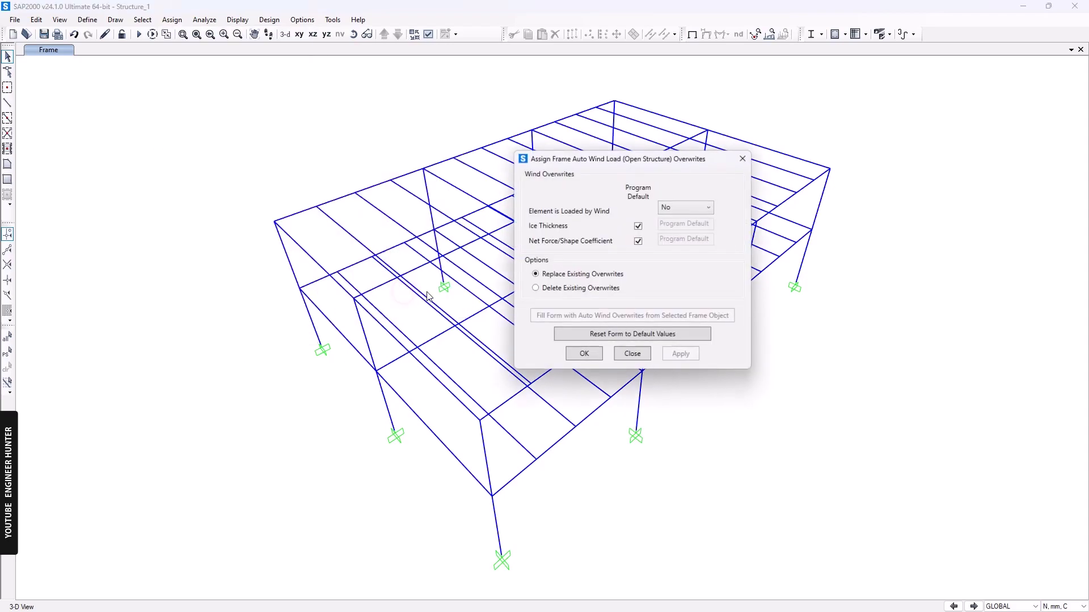
pyautogui.moveTo(639, 159); pyautogui.dragTo(188, 95)
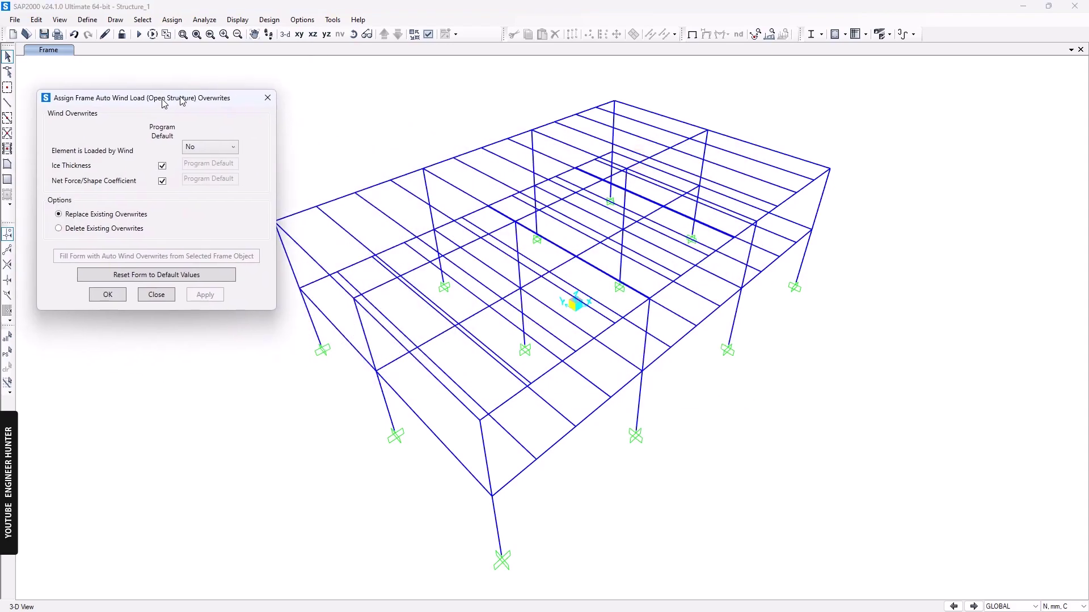
pyautogui.moveTo(567, 354)
pyautogui.mouseDown(button='middle')
pyautogui.moveTo(736, 340)
pyautogui.moveTo(845, 434)
pyautogui.moveTo(892, 452)
pyautogui.moveTo(925, 378)
pyautogui.mouseUp(button='middle')
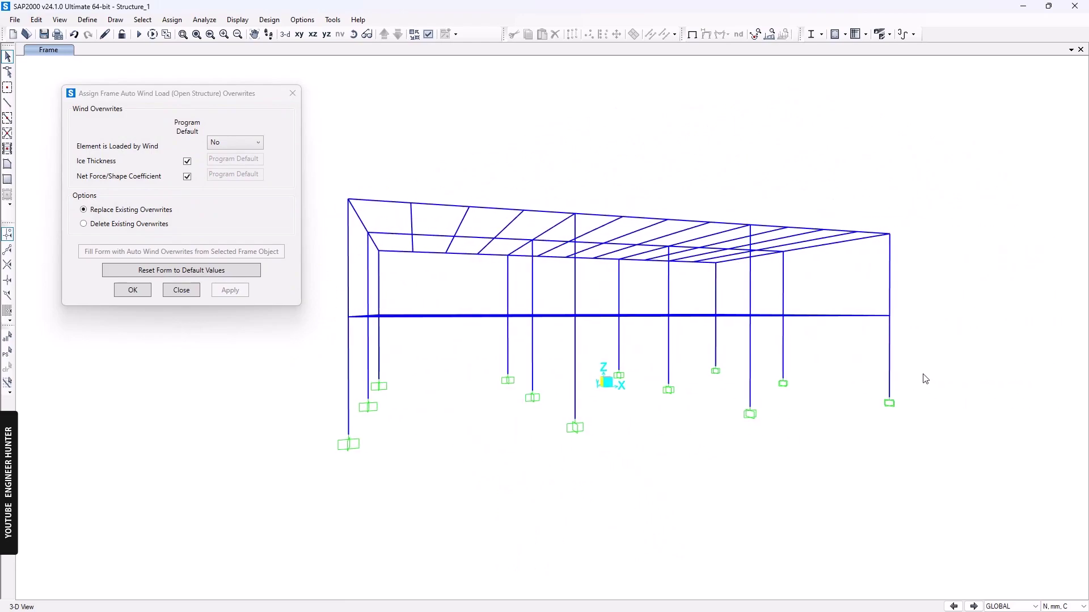
pyautogui.moveTo(796, 412); pyautogui.dragTo(842, 412, button='middle')
pyautogui.moveTo(946, 357); pyautogui.dragTo(408, 331)
pyautogui.moveTo(969, 297); pyautogui.dragTo(339, 271)
pyautogui.keyDown('shift'); pyautogui.moveTo(515, 395); pyautogui.dragTo(666, 474, button='middle'); pyautogui.keyUp('shift')
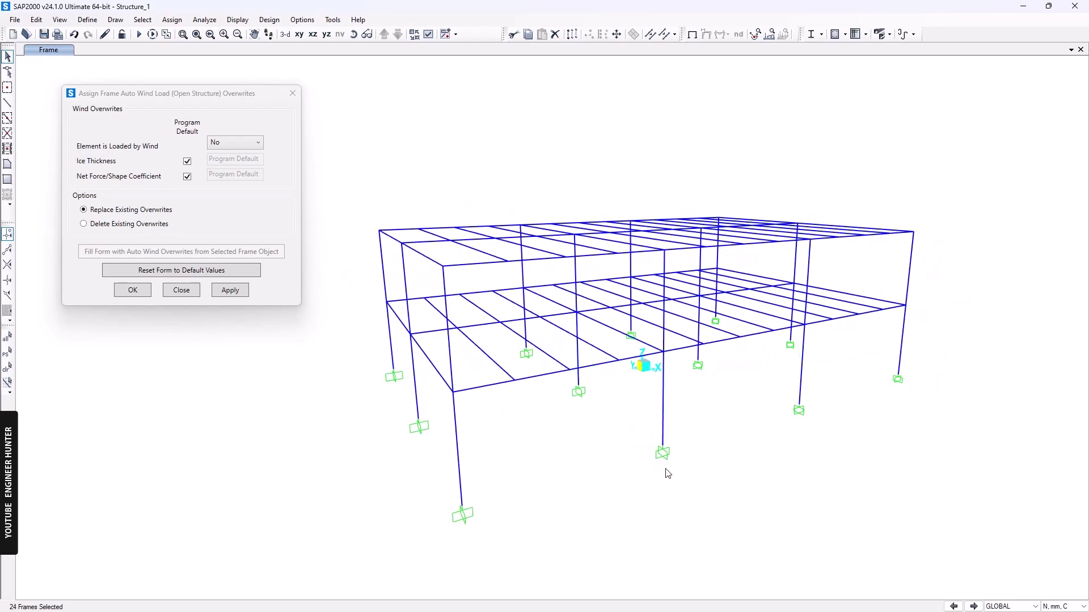
pyautogui.click(235, 141)
pyautogui.click(220, 156)
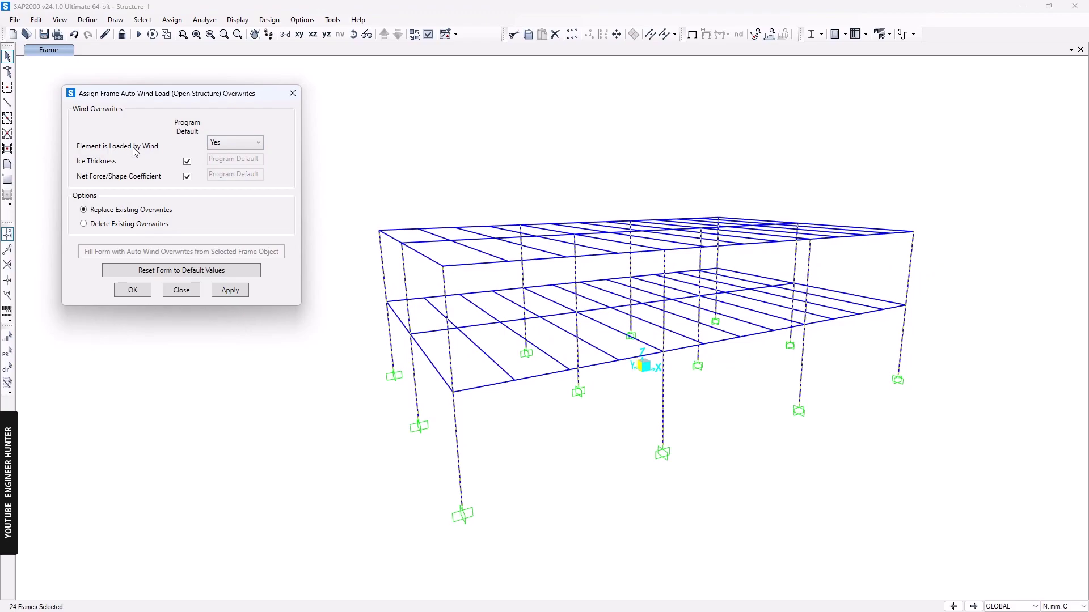
pyautogui.click(230, 290)
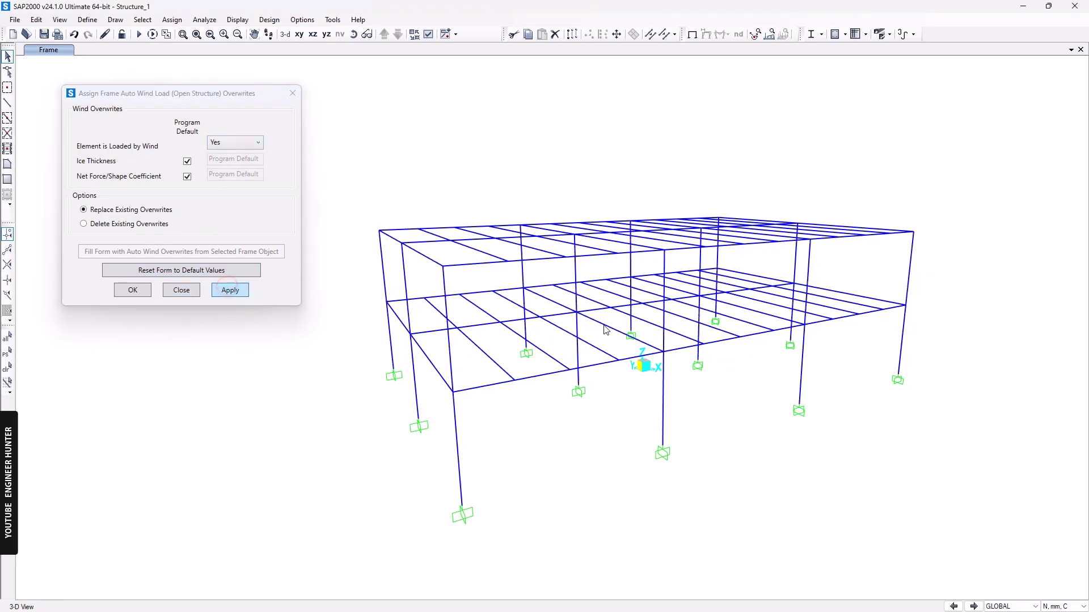
pyautogui.click(292, 93)
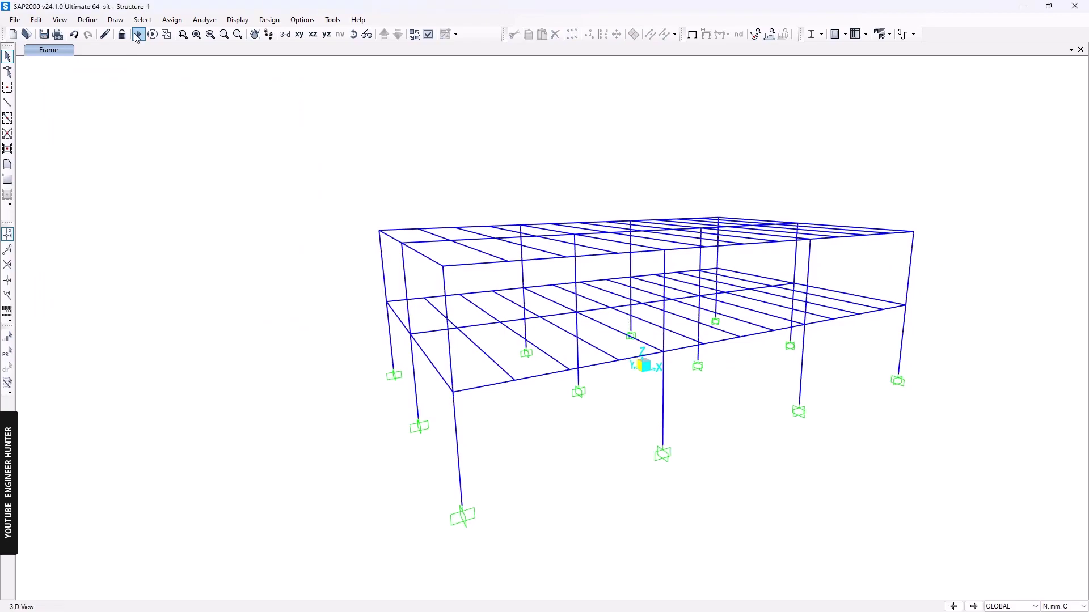
# Step: Run the analysis for DEAD, Wind 0 and Wind 90, and display the deformed shape for Wind 0
pyautogui.press('F5')
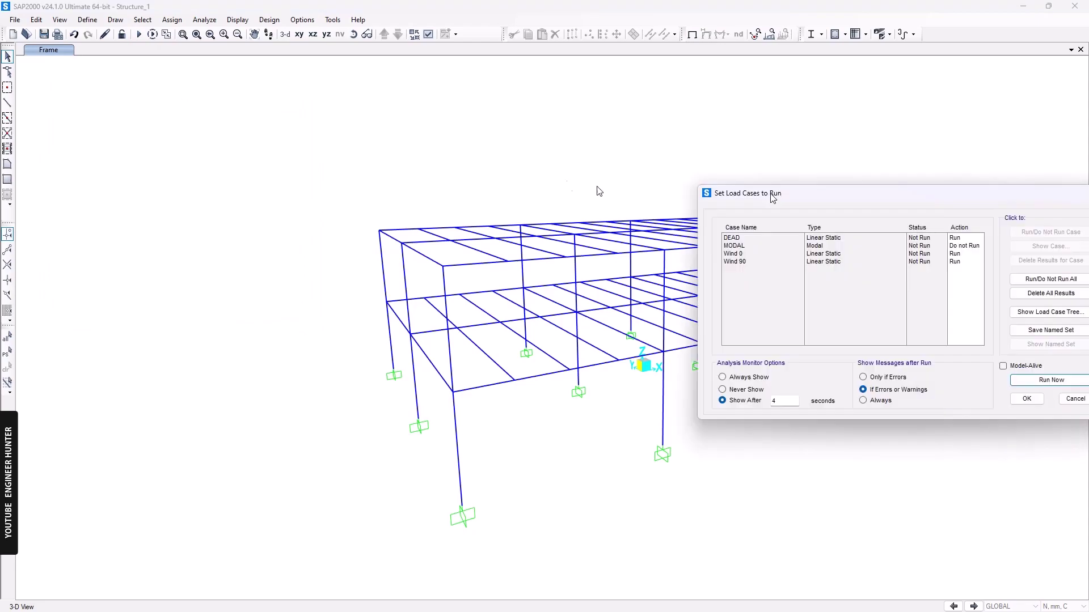
pyautogui.click(820, 361)
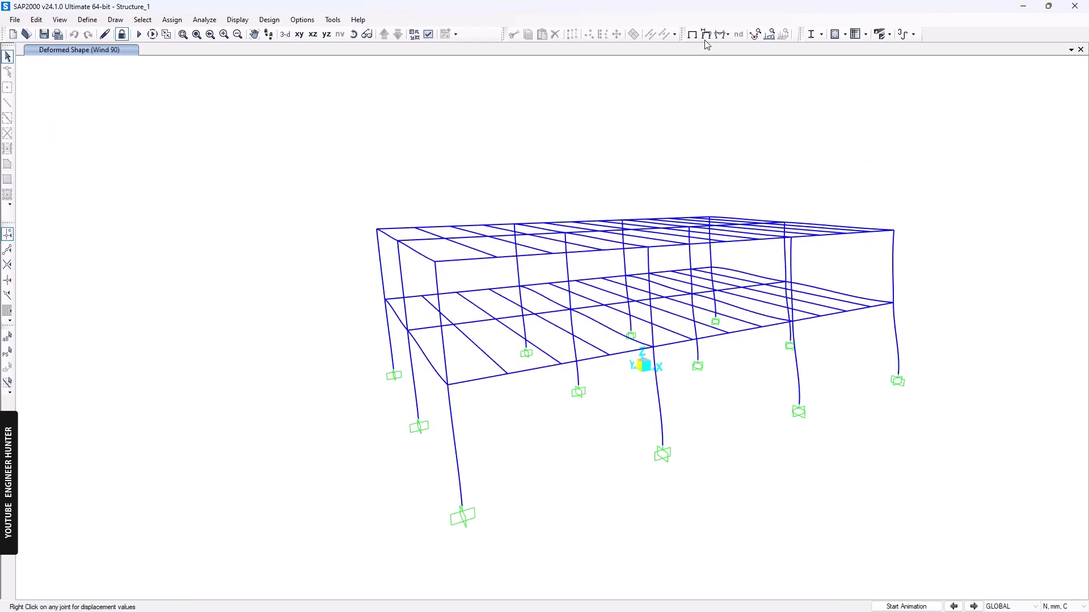
pyautogui.click(706, 34)
pyautogui.moveTo(680, 137); pyautogui.dragTo(331, 83)
pyautogui.click(235, 100)
pyautogui.click(178, 125)
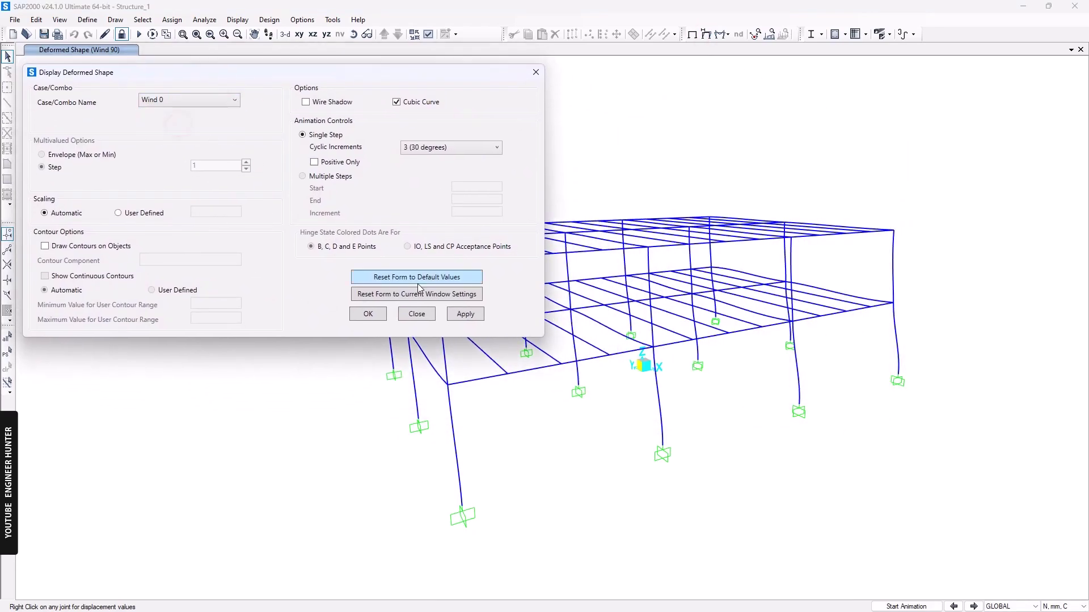
pyautogui.click(465, 314)
pyautogui.keyDown('shift'); pyautogui.moveTo(709, 318); pyautogui.dragTo(582, 270, button='middle'); pyautogui.keyUp('shift')
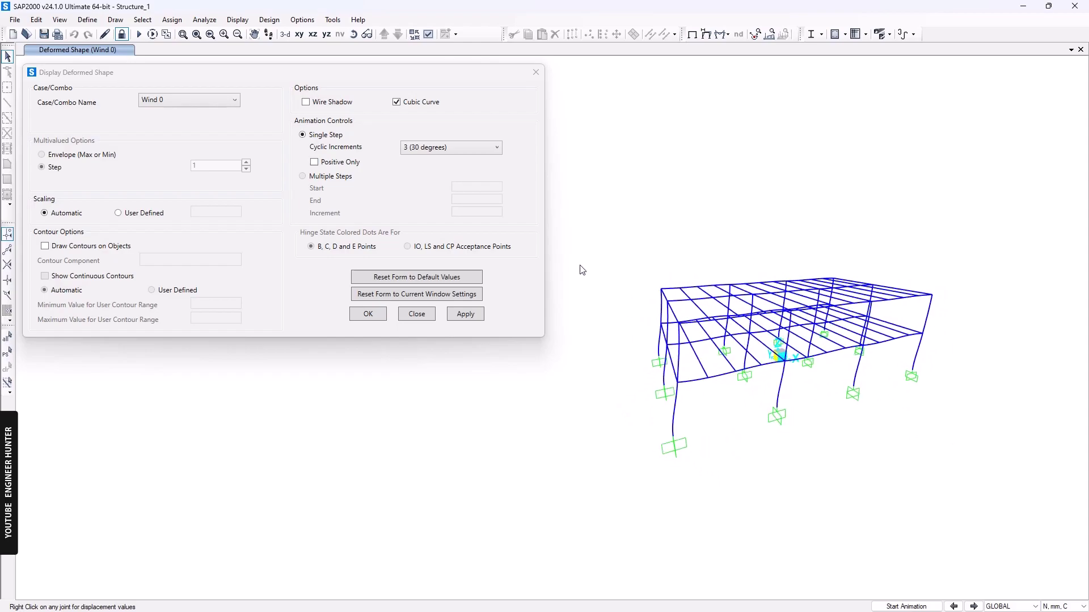
# Step: Display the deformed shape for the Wind 90 load case and examine how the frame sways
pyautogui.click(234, 100)
pyautogui.click(170, 140)
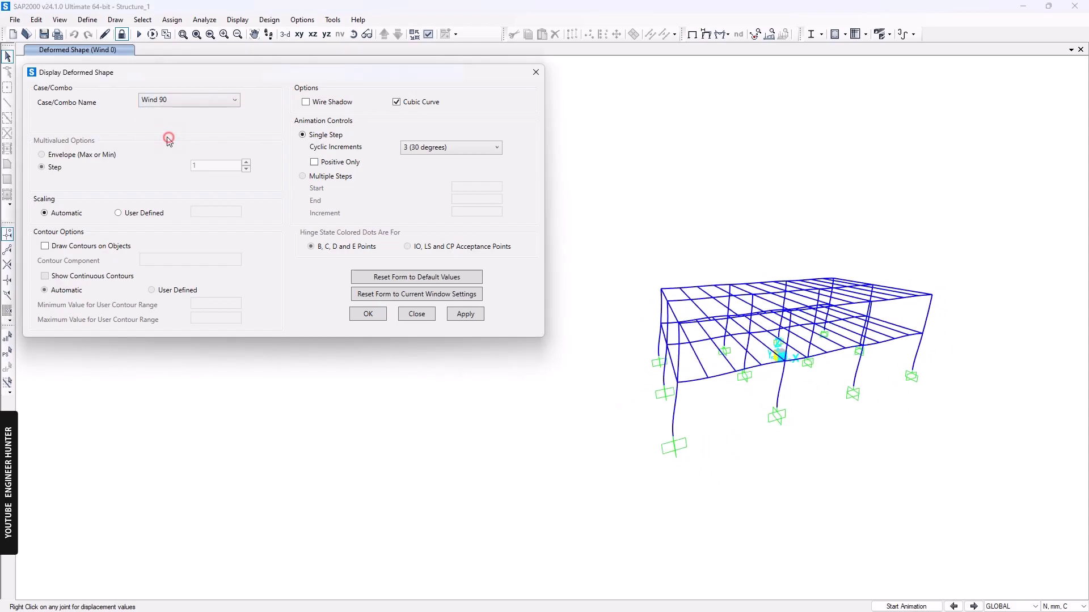
pyautogui.click(465, 314)
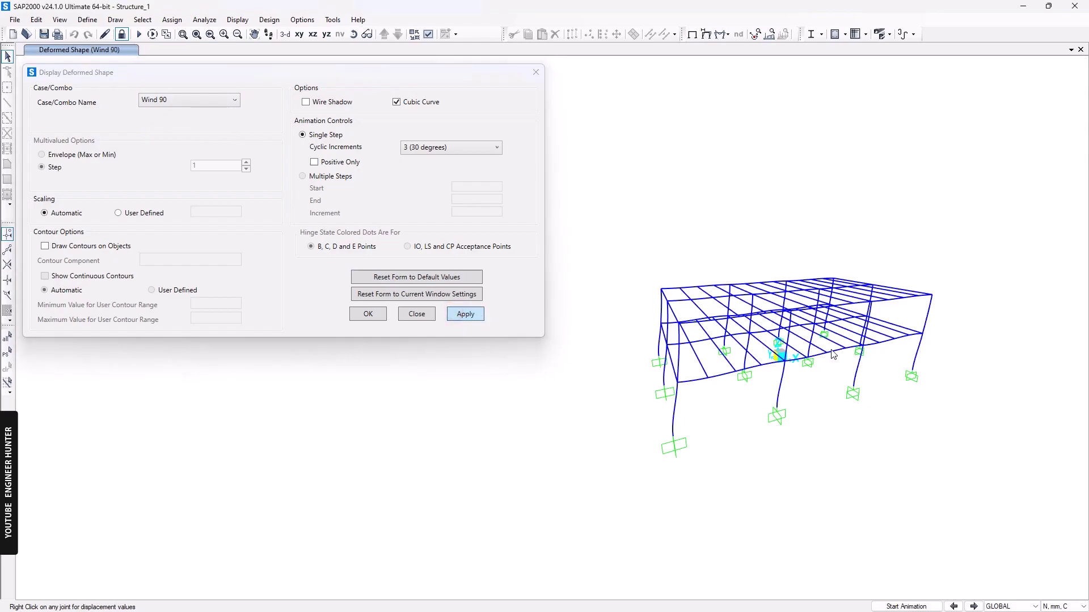
pyautogui.keyDown('shift'); pyautogui.moveTo(699, 431); pyautogui.dragTo(768, 465, button='middle'); pyautogui.keyUp('shift')
pyautogui.click(535, 72)
# Step: Restore the default 3-D view and unlock the model, discarding the analysis results
pyautogui.click(285, 34)
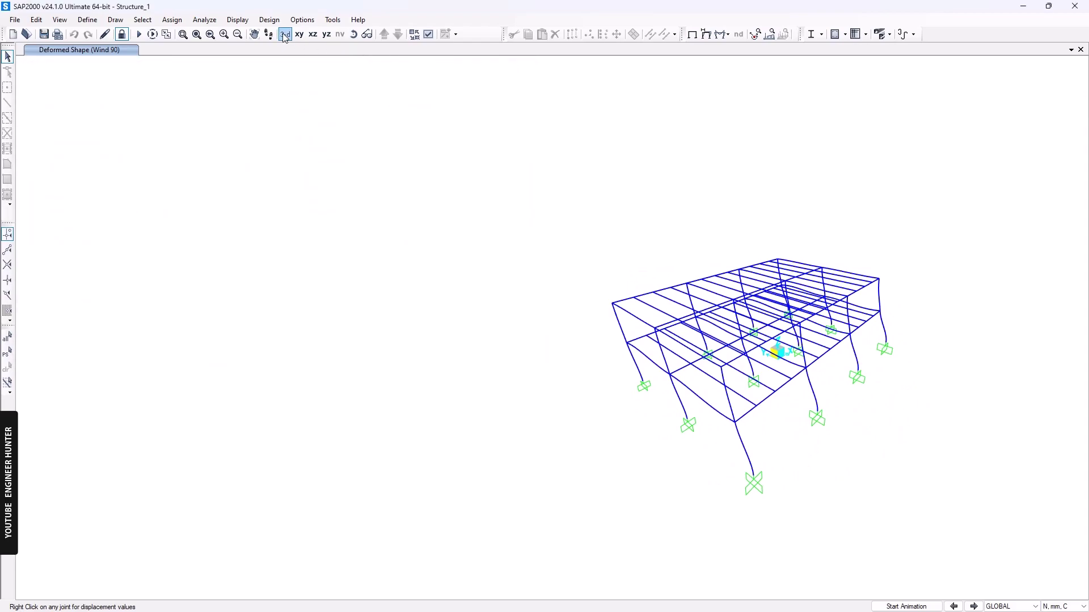
pyautogui.click(121, 34)
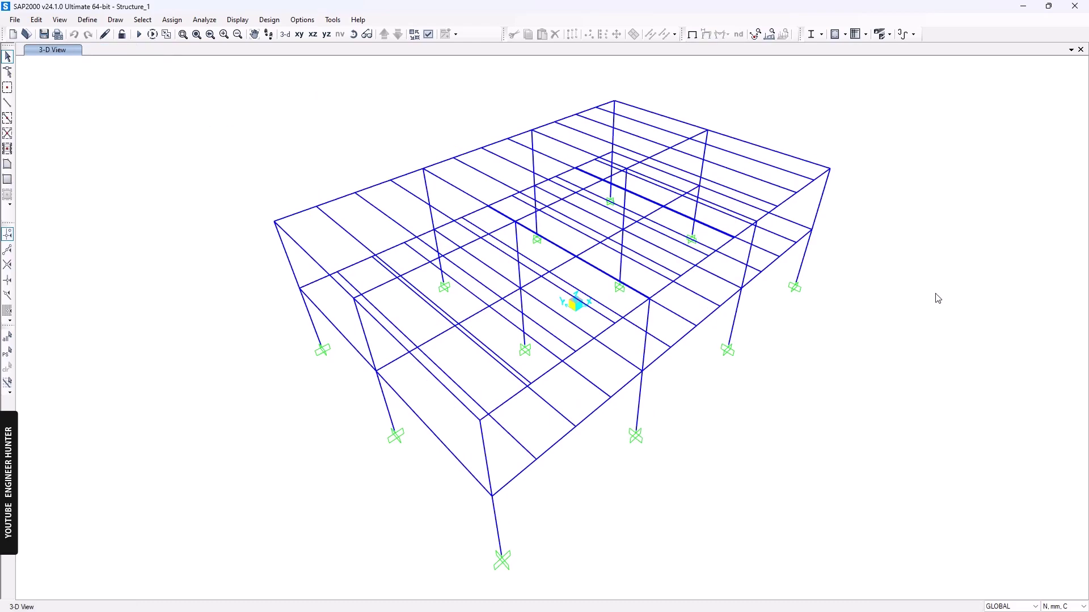